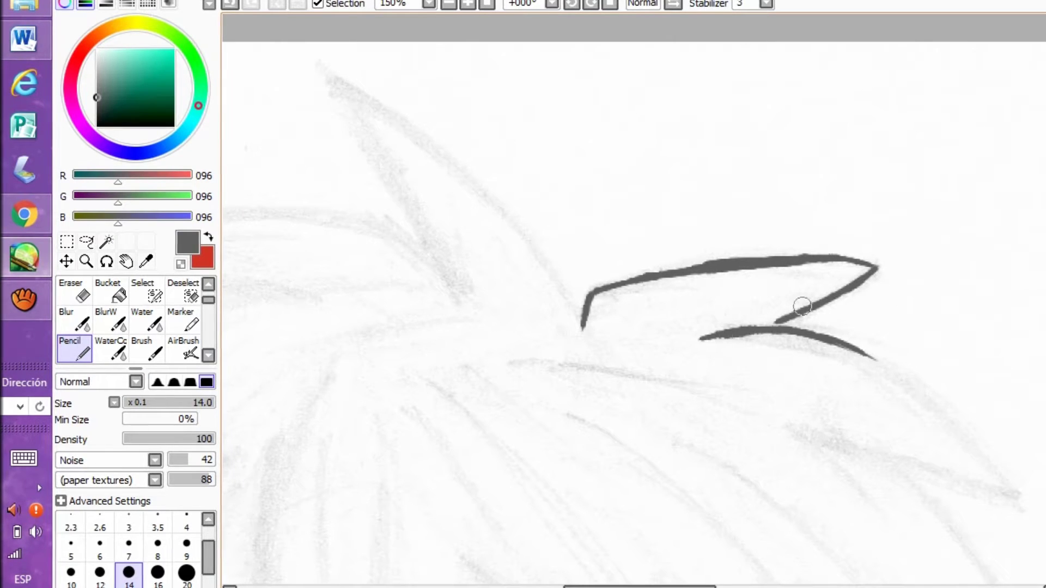
- Ink the lower hair spike on the head's right side and the tall upright spike on top with the size 14 Pencil
{"action": "left_click_drag", "start_coordinate": [896, 375], "coordinate": [1005, 478]}
{"action": "left_click_drag", "start_coordinate": [791, 428], "coordinate": [973, 491]}
{"action": "scroll", "coordinate": [762, 250], "scroll_direction": "left", "scroll_amount": 3}
{"action": "mouse_move", "coordinate": [463, 71]}
{"action": "left_mouse_down"}
{"action": "mouse_move", "coordinate": [584, 276]}
{"action": "mouse_move", "coordinate": [611, 293]}
{"action": "left_mouse_up"}
{"action": "mouse_move", "coordinate": [463, 70]}
{"action": "left_mouse_down"}
{"action": "mouse_move", "coordinate": [569, 133]}
{"action": "mouse_move", "coordinate": [707, 282]}
{"action": "mouse_move", "coordinate": [727, 329]}
{"action": "left_mouse_up"}
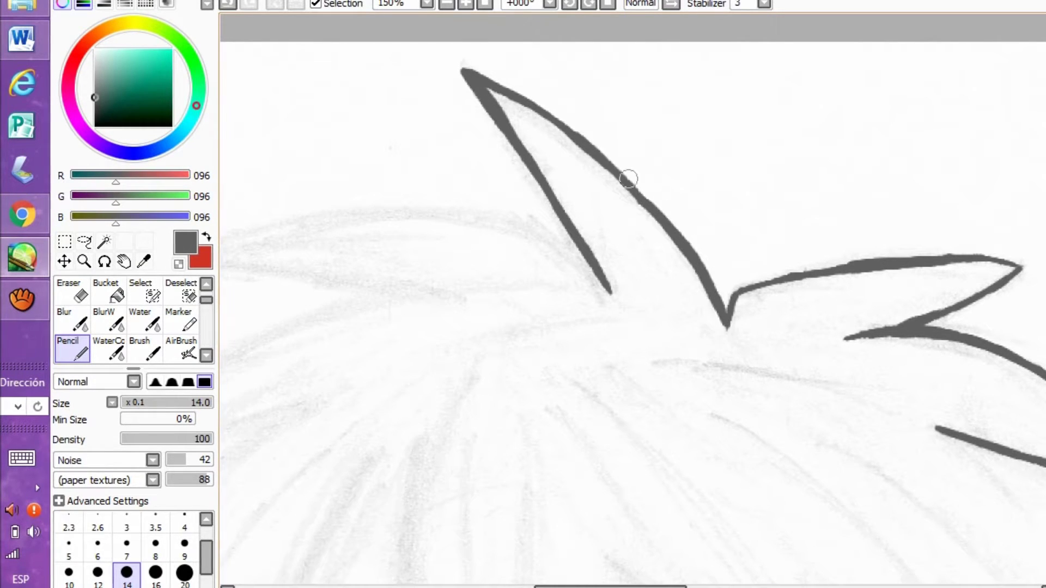
- Trace the two large hair spikes on the upper left of the head over the sketch
{"action": "scroll", "coordinate": [750, 206], "scroll_direction": "left", "scroll_amount": 3}
{"action": "mouse_move", "coordinate": [307, 264]}
{"action": "left_mouse_down"}
{"action": "mouse_move", "coordinate": [506, 284]}
{"action": "mouse_move", "coordinate": [450, 219]}
{"action": "mouse_move", "coordinate": [615, 222]}
{"action": "mouse_move", "coordinate": [729, 285]}
{"action": "left_mouse_up"}
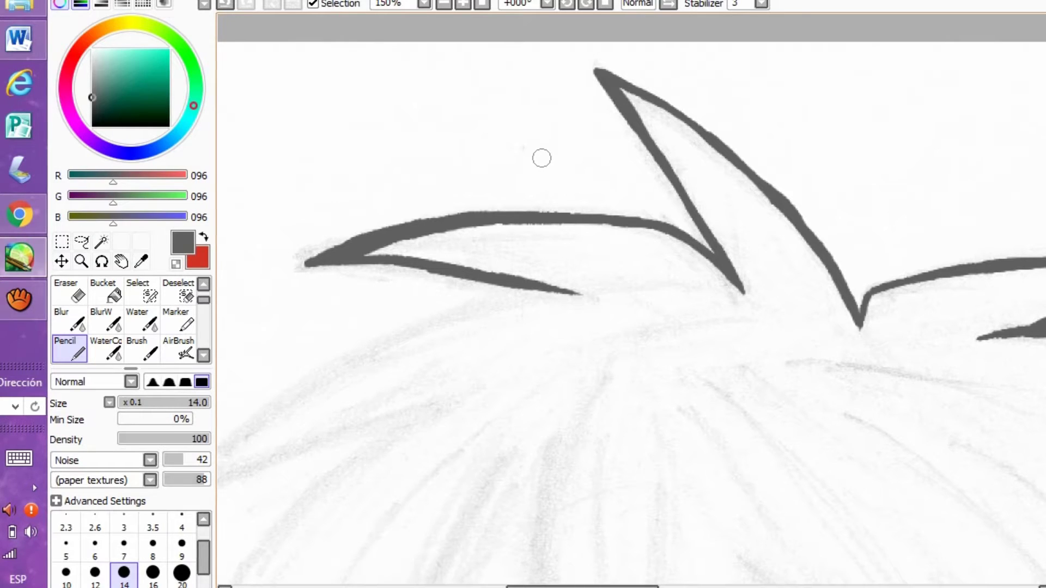
{"action": "scroll", "coordinate": [420, 296], "scroll_direction": "left", "scroll_amount": 3}
{"action": "mouse_move", "coordinate": [313, 479]}
{"action": "left_mouse_down"}
{"action": "mouse_move", "coordinate": [375, 417]}
{"action": "mouse_move", "coordinate": [632, 306]}
{"action": "left_mouse_up"}
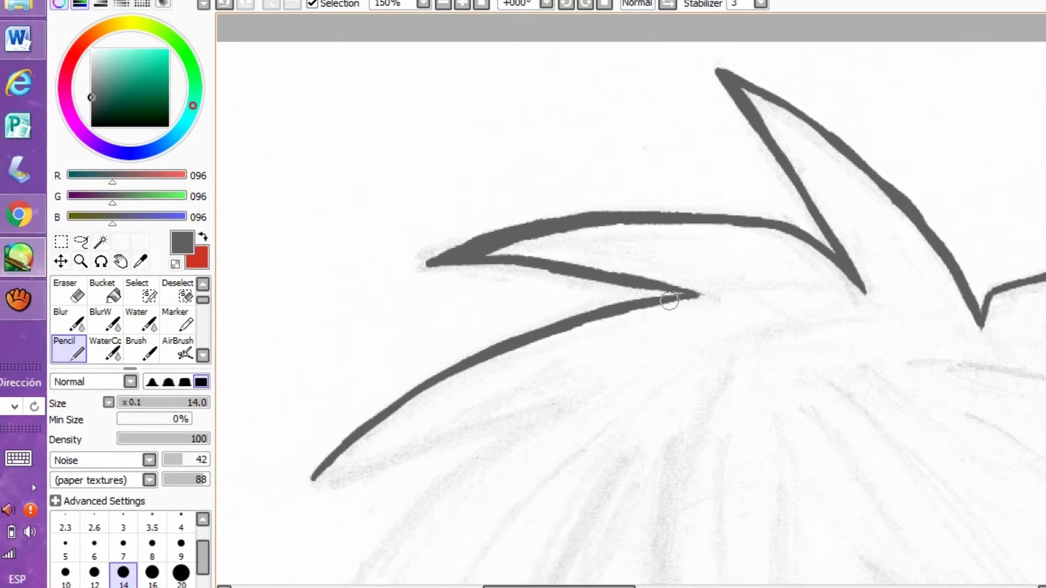
{"action": "left_click_drag", "start_coordinate": [311, 484], "coordinate": [581, 398]}
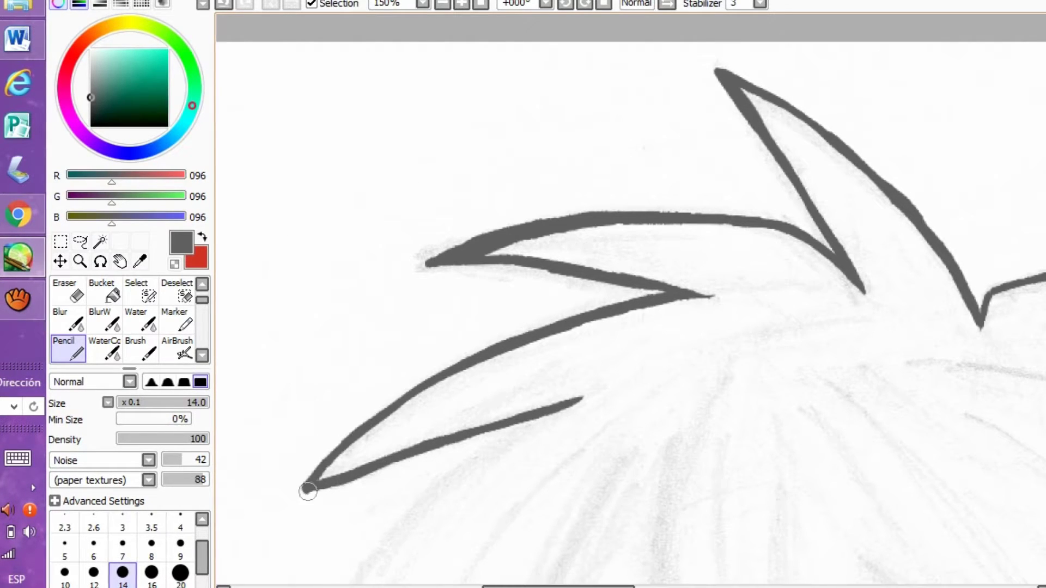
- Ink the outer hair contour down the left side of the head, ending in a pointed lock beside the eye
{"action": "scroll", "coordinate": [616, 241], "scroll_direction": "down", "scroll_amount": 5}
{"action": "mouse_move", "coordinate": [289, 465]}
{"action": "left_mouse_down"}
{"action": "mouse_move", "coordinate": [369, 274]}
{"action": "mouse_move", "coordinate": [544, 115]}
{"action": "mouse_move", "coordinate": [367, 281]}
{"action": "left_mouse_up"}
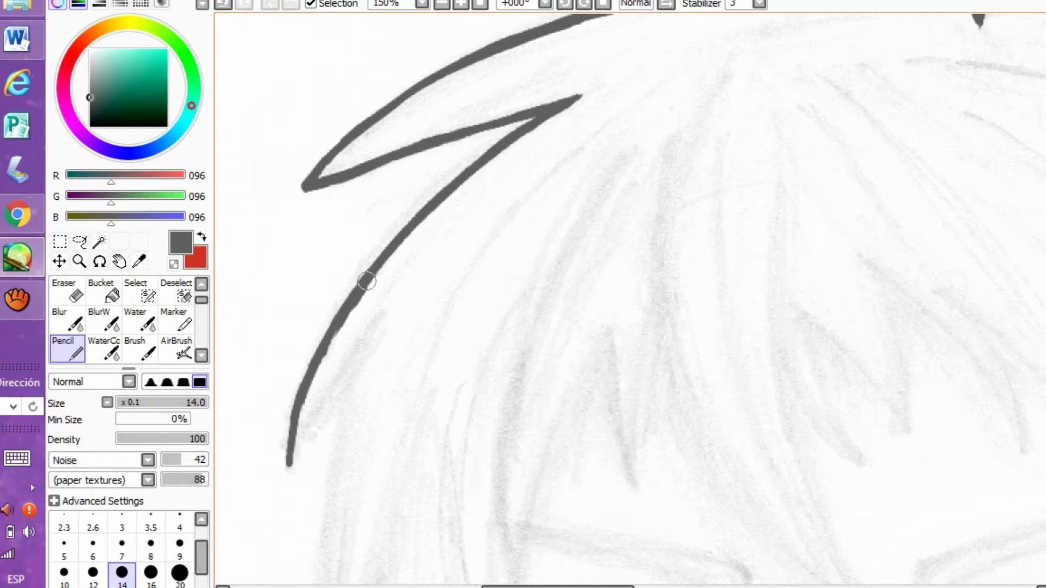
{"action": "left_click_drag", "start_coordinate": [291, 466], "coordinate": [424, 262]}
{"action": "scroll", "coordinate": [676, 152], "scroll_direction": "down", "scroll_amount": 3}
{"action": "left_click_drag", "start_coordinate": [351, 170], "coordinate": [287, 510]}
{"action": "left_click_drag", "start_coordinate": [349, 177], "coordinate": [318, 355]}
{"action": "left_click_drag", "start_coordinate": [284, 497], "coordinate": [378, 399]}
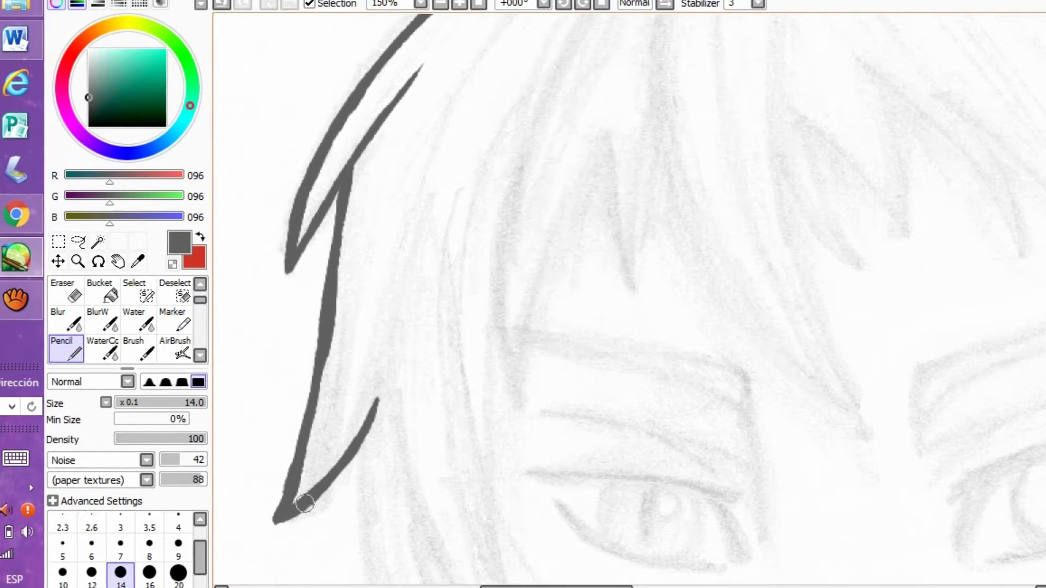
- Ink the jagged lock tips along the left cheek and the inner strand line running down to them
{"action": "scroll", "coordinate": [352, 168], "scroll_direction": "down", "scroll_amount": 3}
{"action": "left_click_drag", "start_coordinate": [356, 261], "coordinate": [385, 444]}
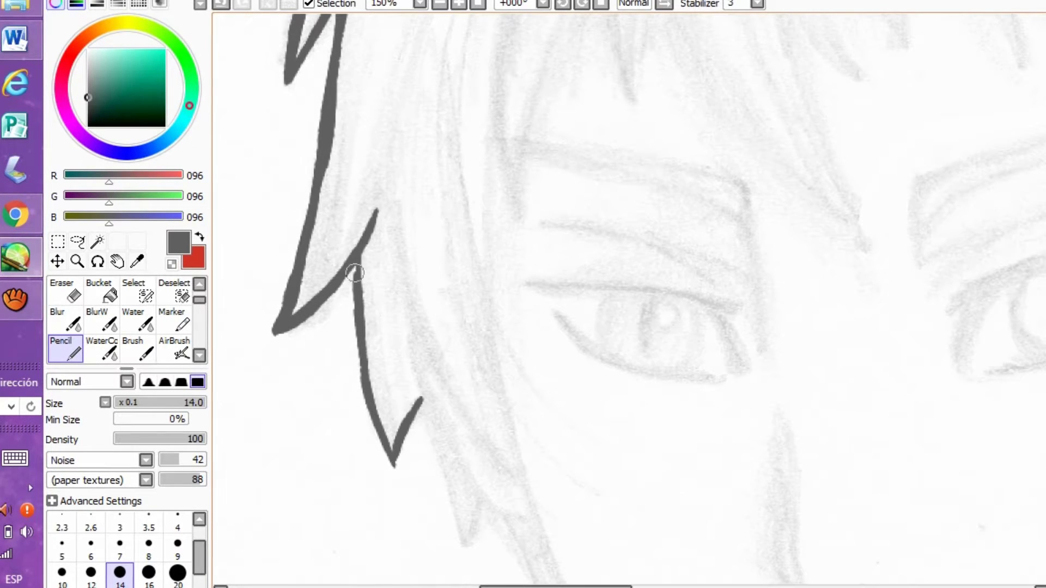
{"action": "scroll", "coordinate": [392, 463], "scroll_direction": "down", "scroll_amount": 3}
{"action": "mouse_move", "coordinate": [421, 217]}
{"action": "left_mouse_down"}
{"action": "mouse_move", "coordinate": [457, 348]}
{"action": "mouse_move", "coordinate": [458, 330]}
{"action": "mouse_move", "coordinate": [485, 321]}
{"action": "mouse_move", "coordinate": [547, 468]}
{"action": "left_mouse_up"}
{"action": "scroll", "coordinate": [378, 105], "scroll_direction": "up", "scroll_amount": 3}
{"action": "mouse_move", "coordinate": [379, 103]}
{"action": "left_mouse_down"}
{"action": "mouse_move", "coordinate": [458, 371]}
{"action": "mouse_move", "coordinate": [518, 457]}
{"action": "left_mouse_up"}
- Ink the fringe spikes over the left eyebrow and the long strand falling beside the left eye
{"action": "scroll", "coordinate": [871, 159], "scroll_direction": "up", "scroll_amount": 3}
{"action": "mouse_move", "coordinate": [533, 63]}
{"action": "left_mouse_down"}
{"action": "mouse_move", "coordinate": [507, 329]}
{"action": "mouse_move", "coordinate": [519, 382]}
{"action": "left_mouse_up"}
{"action": "mouse_move", "coordinate": [518, 375]}
{"action": "left_mouse_down"}
{"action": "mouse_move", "coordinate": [551, 224]}
{"action": "mouse_move", "coordinate": [604, 110]}
{"action": "left_mouse_up"}
{"action": "left_click_drag", "start_coordinate": [533, 316], "coordinate": [540, 261]}
{"action": "mouse_move", "coordinate": [578, 153]}
{"action": "left_mouse_down"}
{"action": "mouse_move", "coordinate": [610, 185]}
{"action": "mouse_move", "coordinate": [645, 305]}
{"action": "left_mouse_up"}
{"action": "scroll", "coordinate": [612, 199], "scroll_direction": "up", "scroll_amount": 3}
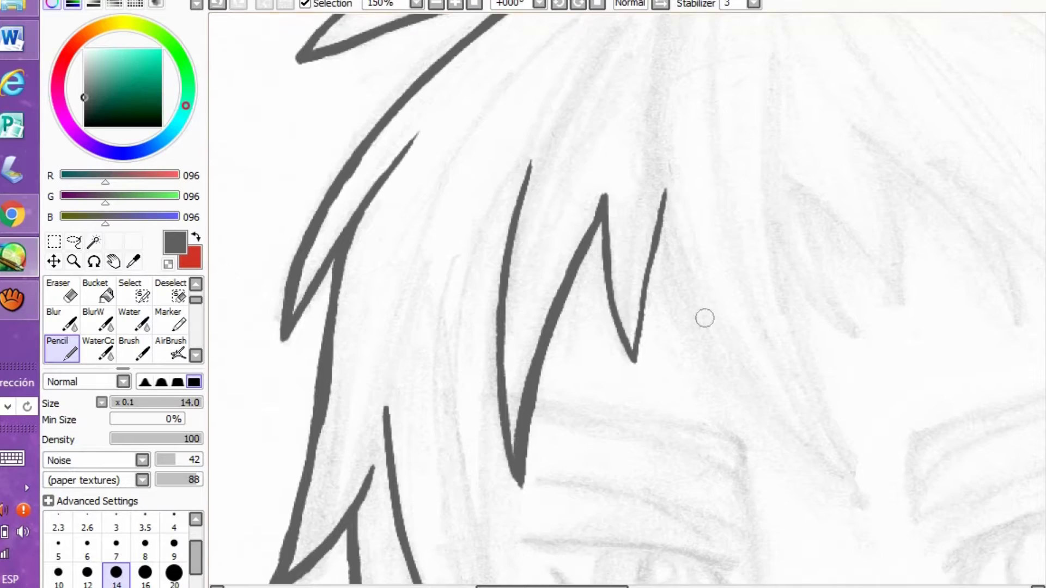
{"action": "scroll", "coordinate": [702, 315], "scroll_direction": "down", "scroll_amount": 6}
{"action": "mouse_move", "coordinate": [493, 183]}
{"action": "left_mouse_down"}
{"action": "mouse_move", "coordinate": [486, 335]}
{"action": "mouse_move", "coordinate": [499, 453]}
{"action": "mouse_move", "coordinate": [527, 550]}
{"action": "left_mouse_up"}
- Ink the long central bang that sweeps down from the crown to a point between the eyebrows
{"action": "scroll", "coordinate": [616, 203], "scroll_direction": "up", "scroll_amount": 5}
{"action": "mouse_move", "coordinate": [657, 81]}
{"action": "left_mouse_down"}
{"action": "mouse_move", "coordinate": [674, 212]}
{"action": "mouse_move", "coordinate": [835, 428]}
{"action": "left_mouse_up"}
{"action": "left_click_drag", "start_coordinate": [774, 52], "coordinate": [859, 447]}
{"action": "scroll", "coordinate": [705, 112], "scroll_direction": "up", "scroll_amount": 5}
{"action": "left_click_drag", "start_coordinate": [711, 83], "coordinate": [661, 322]}
{"action": "mouse_move", "coordinate": [721, 158]}
{"action": "left_mouse_down"}
{"action": "mouse_move", "coordinate": [717, 275]}
{"action": "mouse_move", "coordinate": [775, 482]}
{"action": "left_mouse_up"}
{"action": "left_click_drag", "start_coordinate": [717, 223], "coordinate": [750, 409]}
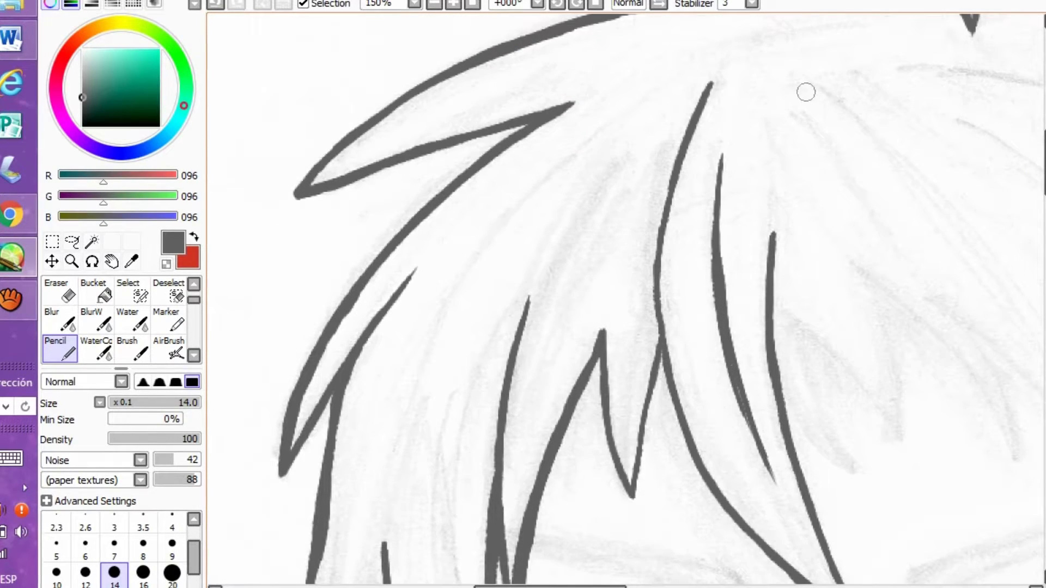
- Trace the row of short fringe spikes across the forehead, right of the central bang
{"action": "scroll", "coordinate": [709, 202], "scroll_direction": "down", "scroll_amount": 5}
{"action": "left_click_drag", "start_coordinate": [751, 192], "coordinate": [822, 361]}
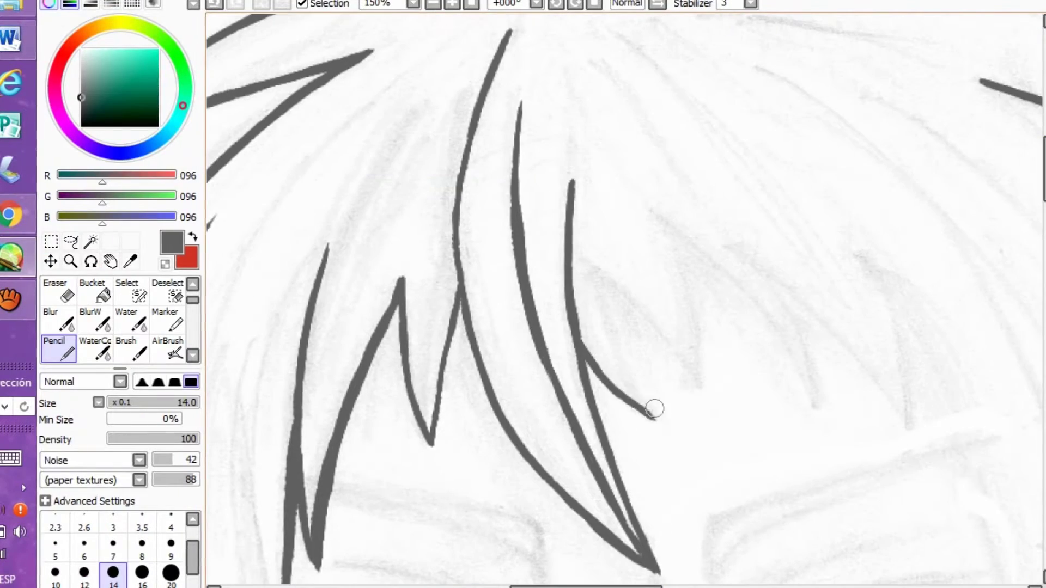
{"action": "left_click_drag", "start_coordinate": [654, 408], "coordinate": [593, 290]}
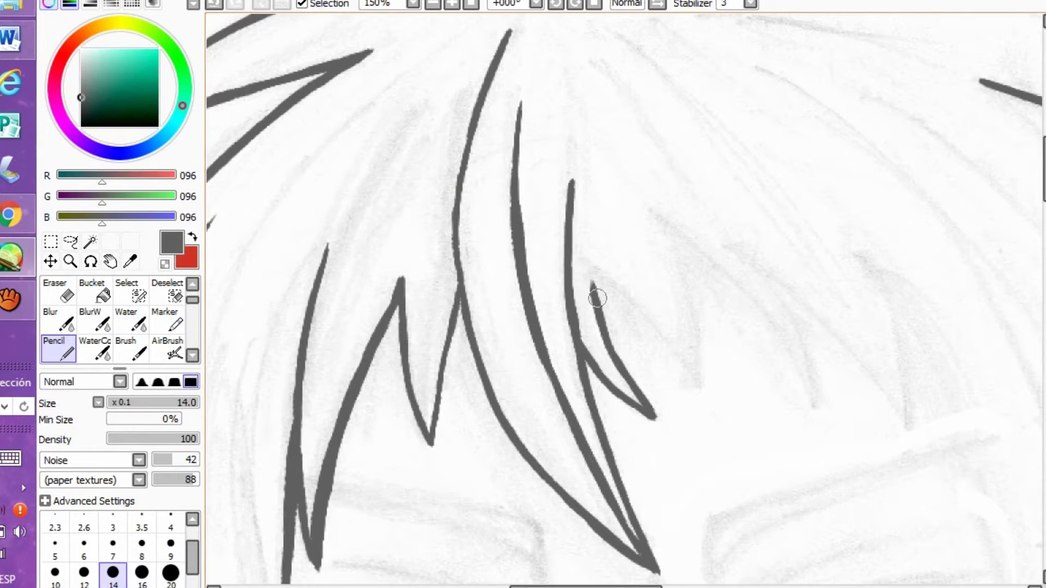
{"action": "mouse_move", "coordinate": [640, 315]}
{"action": "left_mouse_down"}
{"action": "mouse_move", "coordinate": [691, 309]}
{"action": "mouse_move", "coordinate": [698, 383]}
{"action": "left_mouse_up"}
{"action": "mouse_move", "coordinate": [646, 204]}
{"action": "left_mouse_down"}
{"action": "mouse_move", "coordinate": [667, 229]}
{"action": "mouse_move", "coordinate": [698, 383]}
{"action": "mouse_move", "coordinate": [720, 269]}
{"action": "mouse_move", "coordinate": [815, 407]}
{"action": "left_mouse_up"}
{"action": "mouse_move", "coordinate": [741, 245]}
{"action": "left_mouse_down"}
{"action": "mouse_move", "coordinate": [793, 326]}
{"action": "mouse_move", "coordinate": [815, 408]}
{"action": "left_mouse_up"}
{"action": "left_click_drag", "start_coordinate": [585, 586], "coordinate": [628, 586]}
{"action": "mouse_move", "coordinate": [512, 252]}
{"action": "left_mouse_down"}
{"action": "mouse_move", "coordinate": [592, 329]}
{"action": "mouse_move", "coordinate": [653, 316]}
{"action": "mouse_move", "coordinate": [664, 424]}
{"action": "left_mouse_up"}
{"action": "left_click_drag", "start_coordinate": [621, 258], "coordinate": [666, 404]}
- Ink the long pointed lock beside the right eye and the small spike above the ear
{"action": "scroll", "coordinate": [678, 321], "scroll_direction": "down", "scroll_amount": 4}
{"action": "mouse_move", "coordinate": [607, 62]}
{"action": "left_mouse_down"}
{"action": "mouse_move", "coordinate": [703, 223]}
{"action": "mouse_move", "coordinate": [793, 518]}
{"action": "mouse_move", "coordinate": [771, 417]}
{"action": "left_mouse_up"}
{"action": "mouse_move", "coordinate": [767, 148]}
{"action": "left_mouse_down"}
{"action": "mouse_move", "coordinate": [824, 385]}
{"action": "mouse_move", "coordinate": [805, 503]}
{"action": "left_mouse_up"}
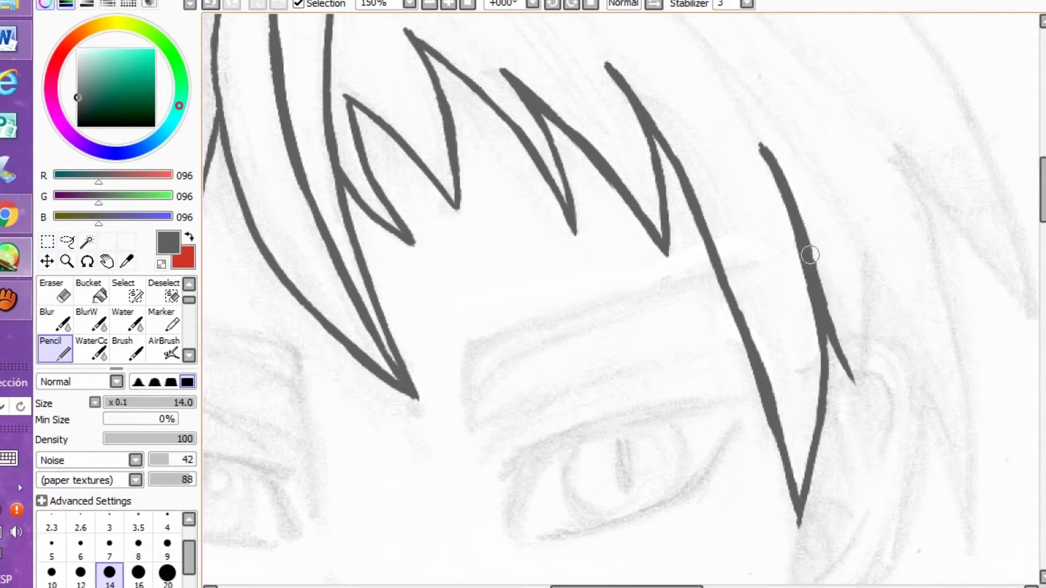
{"action": "left_click_drag", "start_coordinate": [862, 252], "coordinate": [868, 383]}
{"action": "key", "text": "e"}
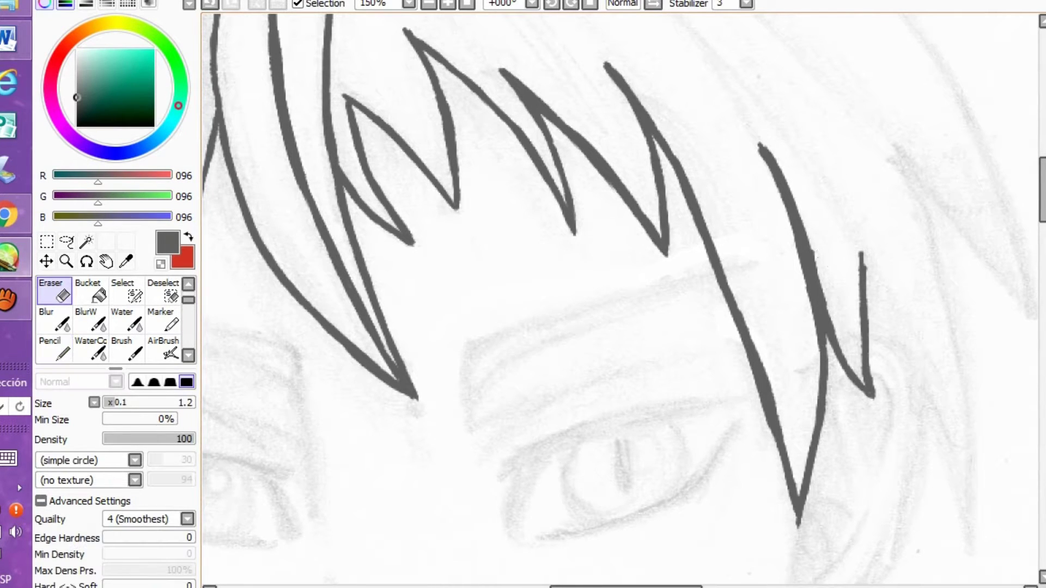
{"action": "key", "text": "n"}
{"action": "scroll", "coordinate": [943, 315], "scroll_direction": "down", "scroll_amount": 3}
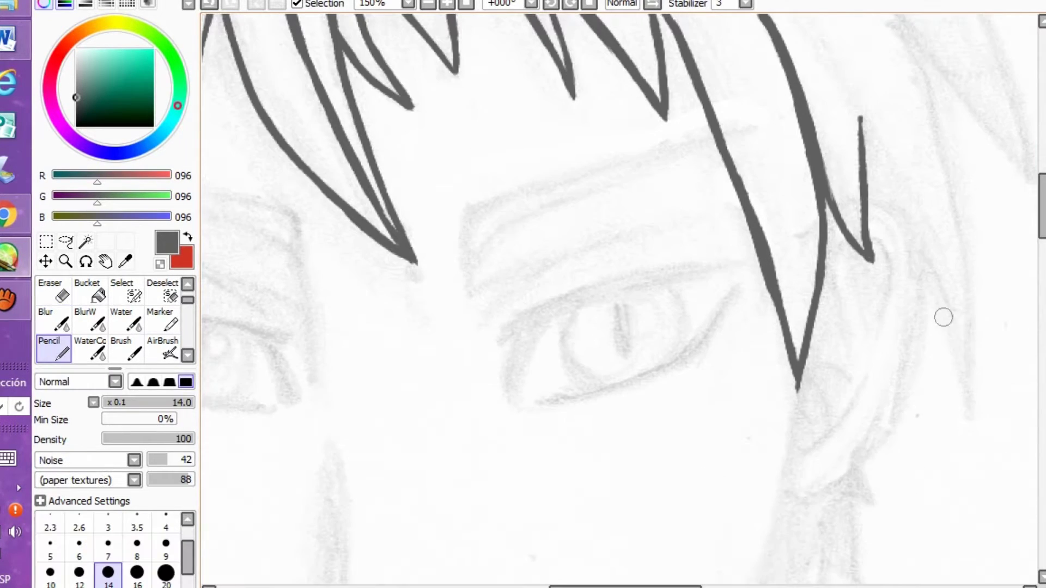
- Ink the pointed lock behind the right ear and the jagged hair edge below the ear
{"action": "left_click_drag", "start_coordinate": [908, 263], "coordinate": [965, 397]}
{"action": "mouse_move", "coordinate": [888, 16]}
{"action": "left_mouse_down"}
{"action": "mouse_move", "coordinate": [969, 320]}
{"action": "mouse_move", "coordinate": [971, 416]}
{"action": "left_mouse_up"}
{"action": "scroll", "coordinate": [903, 177], "scroll_direction": "up", "scroll_amount": 3}
{"action": "scroll", "coordinate": [867, 235], "scroll_direction": "down", "scroll_amount": 8}
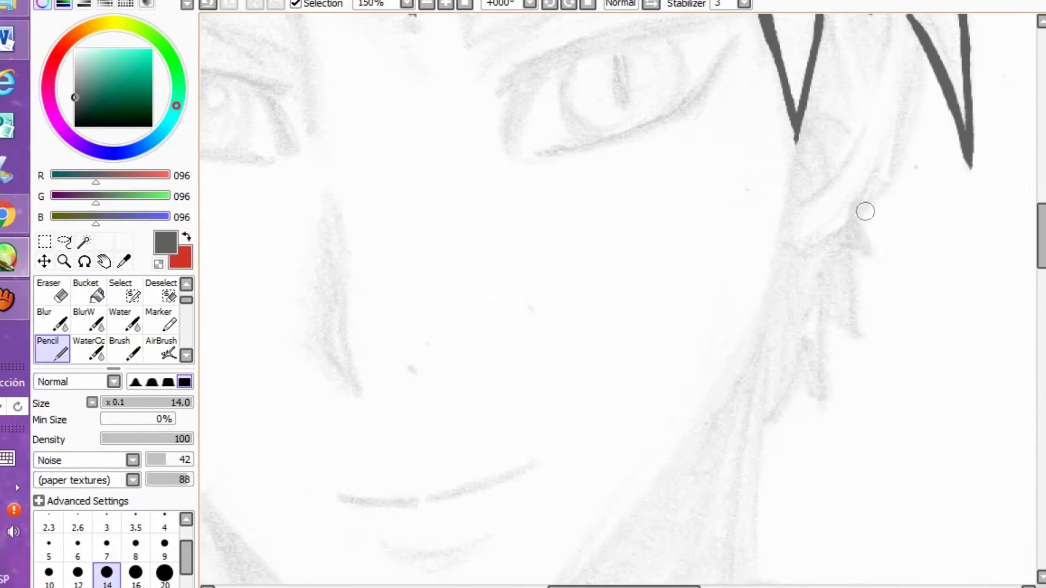
{"action": "mouse_move", "coordinate": [847, 246]}
{"action": "left_mouse_down"}
{"action": "mouse_move", "coordinate": [851, 358]}
{"action": "mouse_move", "coordinate": [853, 335]}
{"action": "mouse_move", "coordinate": [826, 308]}
{"action": "left_mouse_up"}
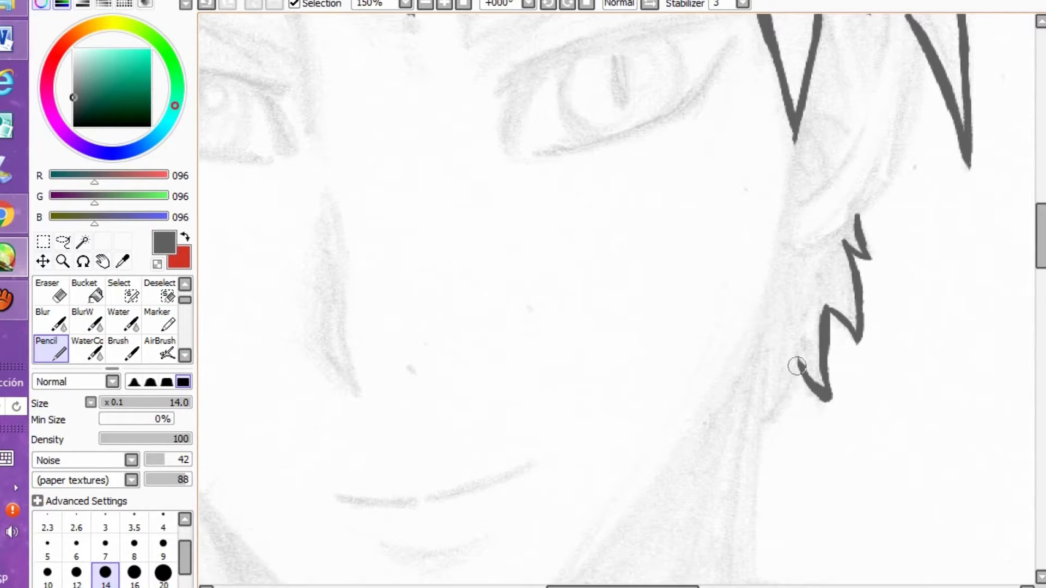
- Ink the outermost hair spike on the right side, connecting it to the hair contour above
{"action": "scroll", "coordinate": [768, 425], "scroll_direction": "up", "scroll_amount": 10}
{"action": "left_click_drag", "start_coordinate": [685, 259], "coordinate": [819, 418]}
{"action": "left_click_drag", "start_coordinate": [657, 51], "coordinate": [764, 242]}
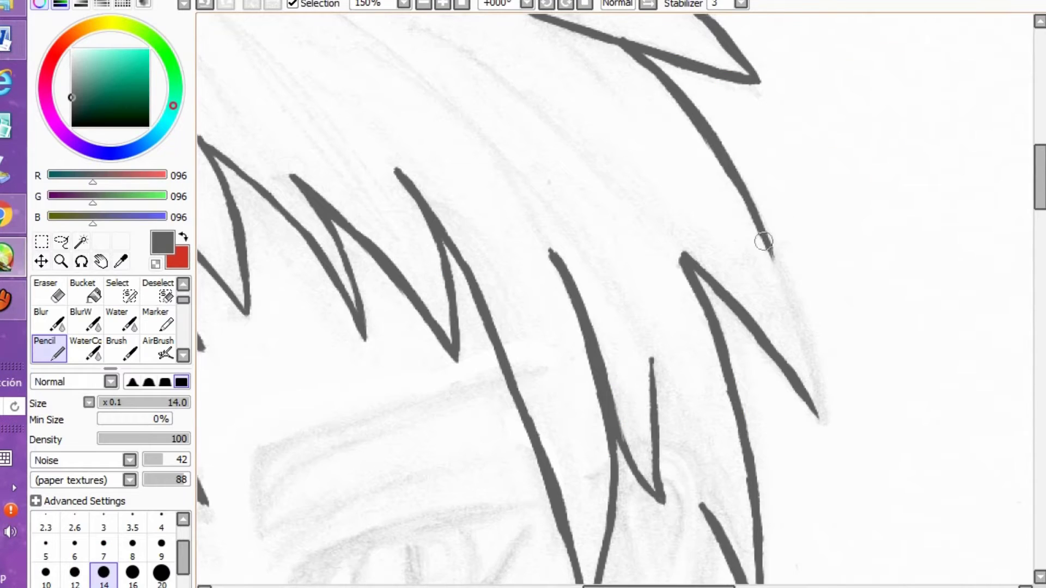
{"action": "left_click_drag", "start_coordinate": [764, 241], "coordinate": [803, 352]}
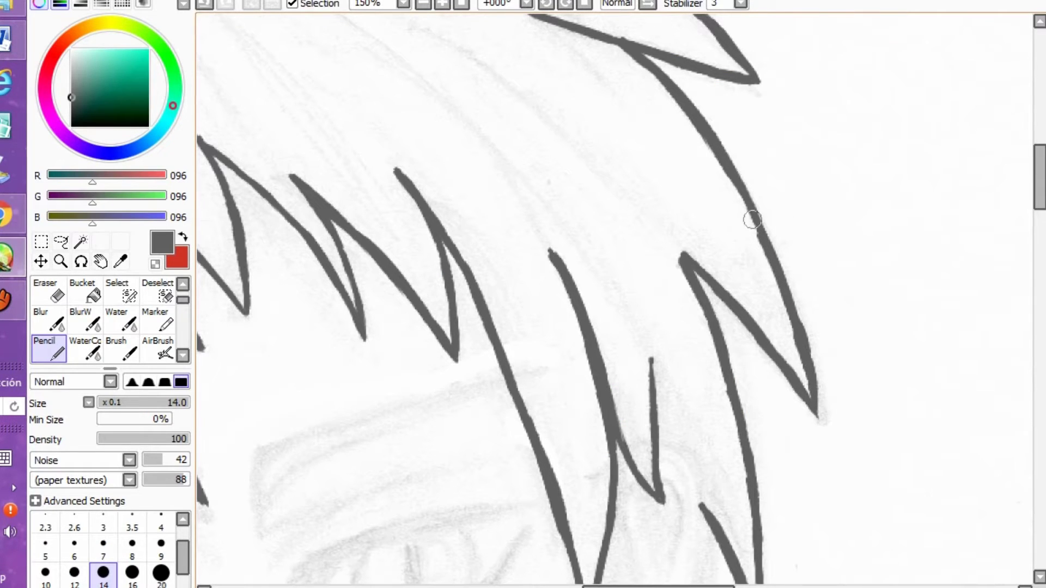
{"action": "mouse_move", "coordinate": [1038, 177]}
{"action": "left_mouse_down"}
{"action": "mouse_move", "coordinate": [1039, 205]}
{"action": "mouse_move", "coordinate": [1038, 161]}
{"action": "left_mouse_up"}
{"action": "left_click_drag", "start_coordinate": [567, 191], "coordinate": [635, 273]}
{"action": "key", "text": "ctrl+z"}
- Ink the outer contour of the right ear at 200% zoom with the Pencil at size 10
{"action": "left_click_drag", "start_coordinate": [1039, 160], "coordinate": [1039, 209]}
{"action": "left_click", "coordinate": [423, 4]}
{"action": "left_click", "coordinate": [423, 4]}
{"action": "left_click", "coordinate": [423, 5]}
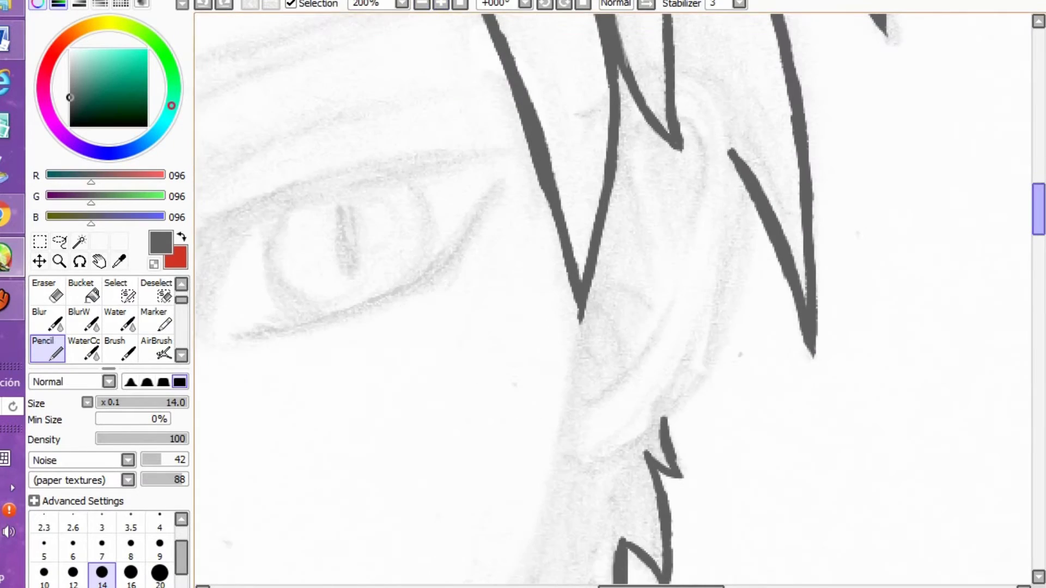
{"action": "mouse_move", "coordinate": [675, 148]}
{"action": "left_mouse_down"}
{"action": "mouse_move", "coordinate": [706, 163]}
{"action": "mouse_move", "coordinate": [730, 242]}
{"action": "left_mouse_up"}
{"action": "mouse_move", "coordinate": [558, 526]}
{"action": "left_mouse_down"}
{"action": "mouse_move", "coordinate": [621, 539]}
{"action": "mouse_move", "coordinate": [678, 444]}
{"action": "left_mouse_up"}
{"action": "mouse_move", "coordinate": [729, 240]}
{"action": "left_mouse_down"}
{"action": "mouse_move", "coordinate": [727, 296]}
{"action": "mouse_move", "coordinate": [667, 478]}
{"action": "left_mouse_up"}
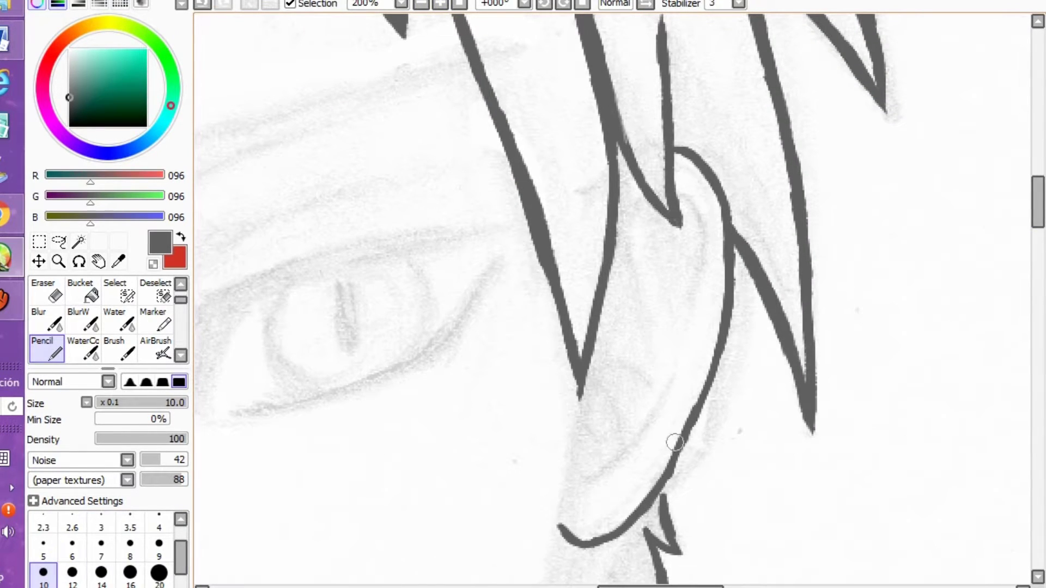
- Draw the inner folds of the right ear, from the upper rim down to the lobe
{"action": "left_click_drag", "start_coordinate": [613, 245], "coordinate": [648, 199]}
{"action": "left_click_drag", "start_coordinate": [675, 192], "coordinate": [682, 296]}
{"action": "left_click_drag", "start_coordinate": [597, 488], "coordinate": [651, 417]}
{"action": "left_click_drag", "start_coordinate": [621, 223], "coordinate": [646, 275]}
{"action": "left_click_drag", "start_coordinate": [645, 276], "coordinate": [679, 305]}
{"action": "left_click_drag", "start_coordinate": [605, 297], "coordinate": [634, 428]}
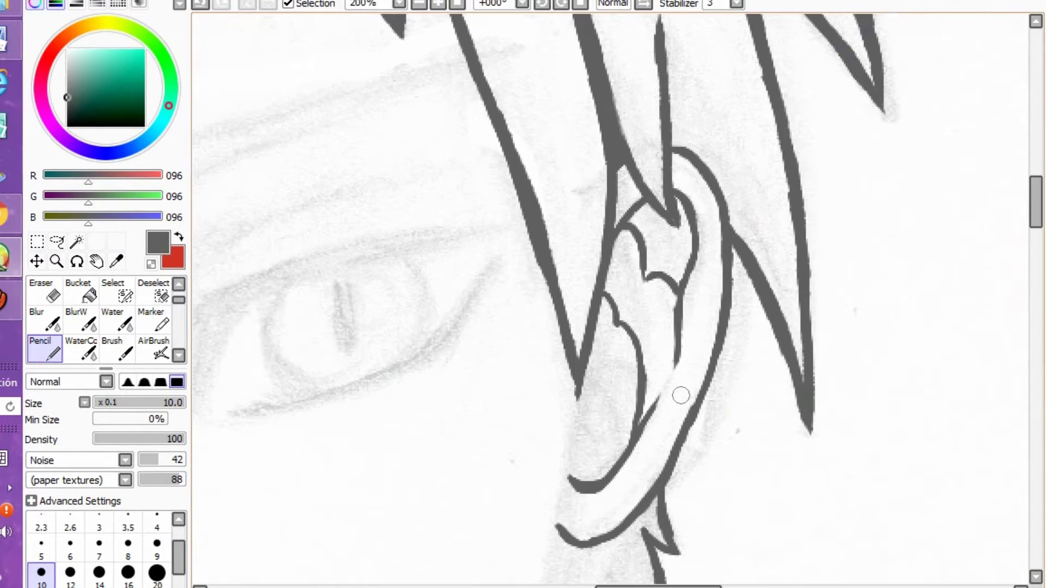
{"action": "left_click_drag", "start_coordinate": [591, 346], "coordinate": [592, 442]}
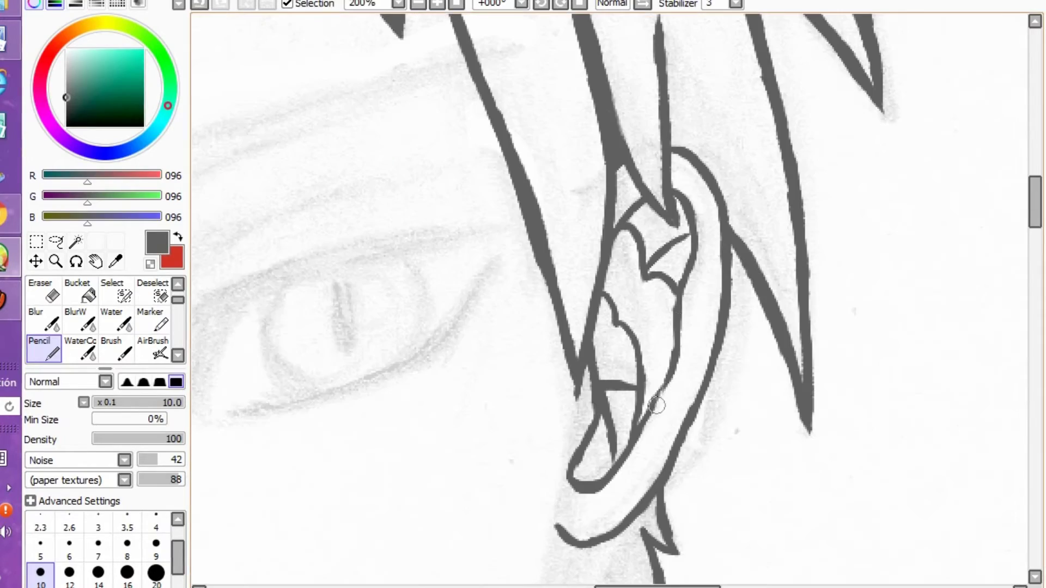
{"action": "left_click_drag", "start_coordinate": [669, 370], "coordinate": [643, 417]}
- Add a curved line beneath the long lock beside the left cheek
{"action": "scroll", "coordinate": [610, 300], "scroll_direction": "left", "scroll_amount": 5}
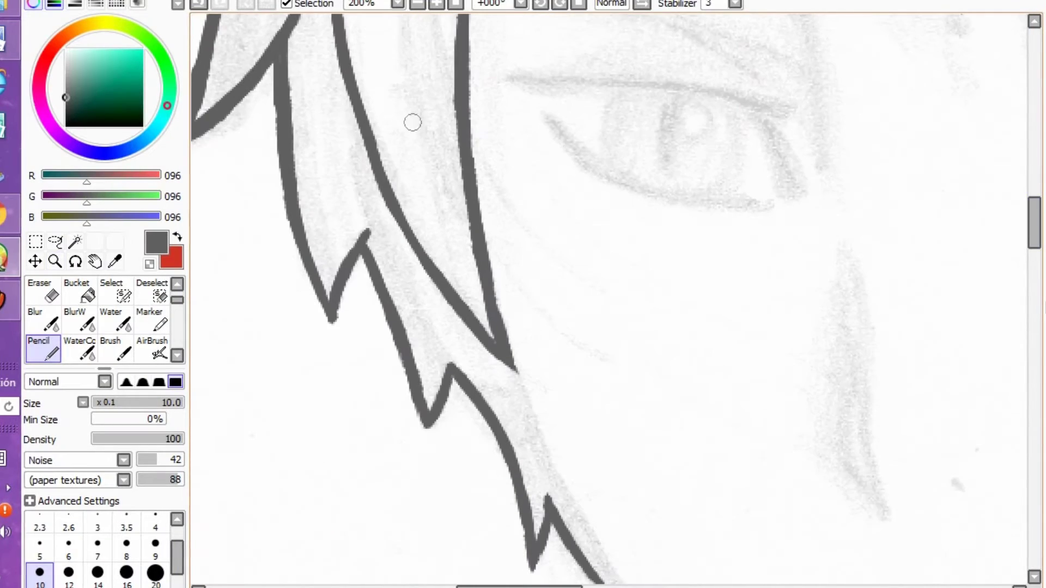
{"action": "mouse_move", "coordinate": [392, 232]}
{"action": "left_mouse_down"}
{"action": "mouse_move", "coordinate": [354, 110]}
{"action": "mouse_move", "coordinate": [444, 346]}
{"action": "mouse_move", "coordinate": [520, 387]}
{"action": "left_mouse_up"}
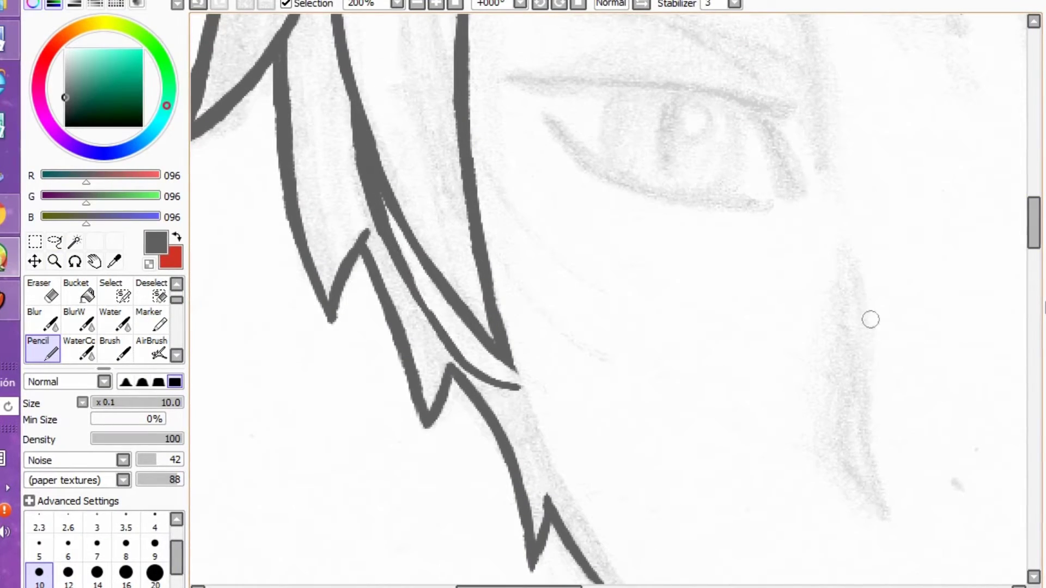
- Ink the nose line with its small nostril mark and the two-part mouth line
{"action": "left_click_drag", "start_coordinate": [516, 241], "coordinate": [533, 343]}
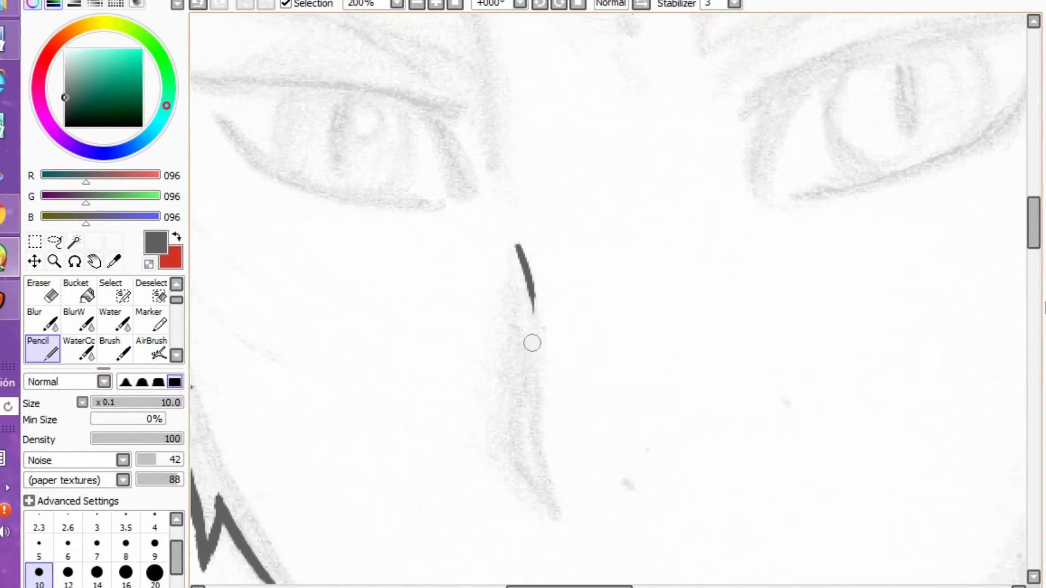
{"action": "key", "text": "ctrl+z"}
{"action": "left_click_drag", "start_coordinate": [516, 242], "coordinate": [538, 469]}
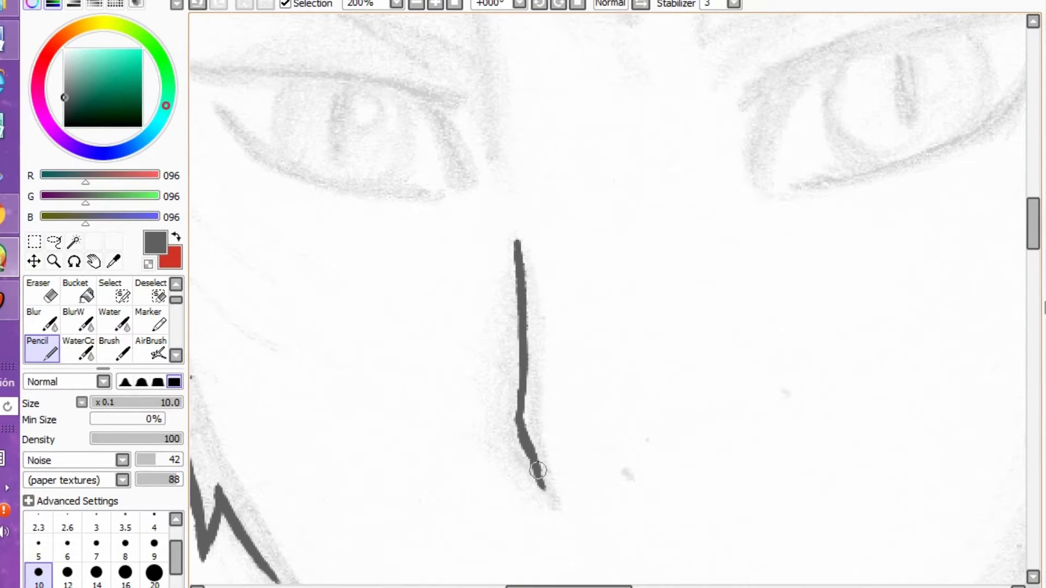
{"action": "scroll", "coordinate": [622, 473], "scroll_direction": "down", "scroll_amount": 5}
{"action": "left_click_drag", "start_coordinate": [523, 278], "coordinate": [599, 294]}
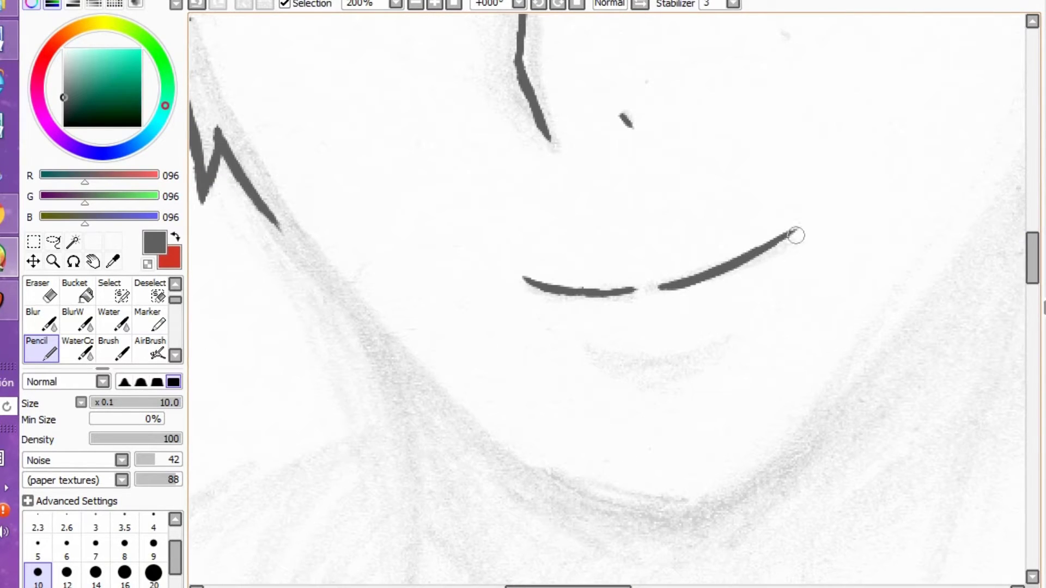
{"action": "scroll", "coordinate": [829, 268], "scroll_direction": "down", "scroll_amount": 1}
- Ink the jawline from the right ear around the chin and up to the locks on the left cheek
{"action": "left_click_drag", "start_coordinate": [568, 586], "coordinate": [613, 587]}
{"action": "left_click_drag", "start_coordinate": [1031, 256], "coordinate": [1031, 227]}
{"action": "left_click_drag", "start_coordinate": [777, 170], "coordinate": [767, 256]}
{"action": "mouse_move", "coordinate": [756, 282]}
{"action": "left_mouse_down"}
{"action": "mouse_move", "coordinate": [742, 343]}
{"action": "mouse_move", "coordinate": [628, 536]}
{"action": "left_mouse_up"}
{"action": "left_click_drag", "start_coordinate": [688, 464], "coordinate": [580, 584]}
{"action": "mouse_move", "coordinate": [562, 587]}
{"action": "left_mouse_down"}
{"action": "mouse_move", "coordinate": [613, 586]}
{"action": "mouse_move", "coordinate": [579, 587]}
{"action": "left_mouse_up"}
{"action": "left_click_drag", "start_coordinate": [1031, 233], "coordinate": [1031, 263]}
{"action": "mouse_move", "coordinate": [343, 459]}
{"action": "left_mouse_down"}
{"action": "mouse_move", "coordinate": [392, 444]}
{"action": "mouse_move", "coordinate": [515, 318]}
{"action": "left_mouse_up"}
{"action": "left_click_drag", "start_coordinate": [605, 587], "coordinate": [563, 587]}
{"action": "mouse_move", "coordinate": [256, 215]}
{"action": "left_mouse_down"}
{"action": "mouse_move", "coordinate": [385, 381]}
{"action": "mouse_move", "coordinate": [520, 455]}
{"action": "left_mouse_up"}
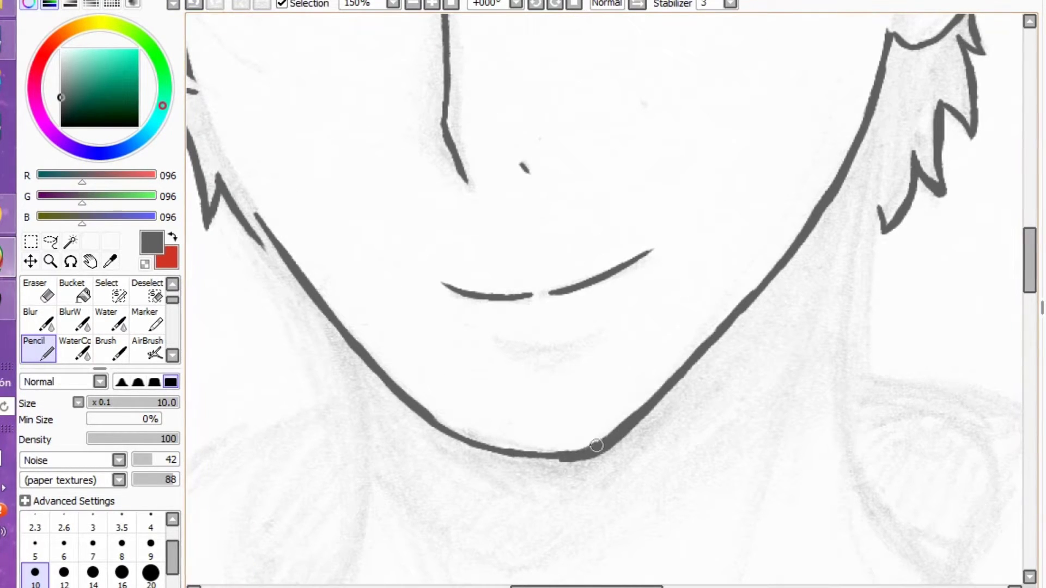
{"action": "scroll", "coordinate": [341, 105], "scroll_direction": "left", "scroll_amount": 3}
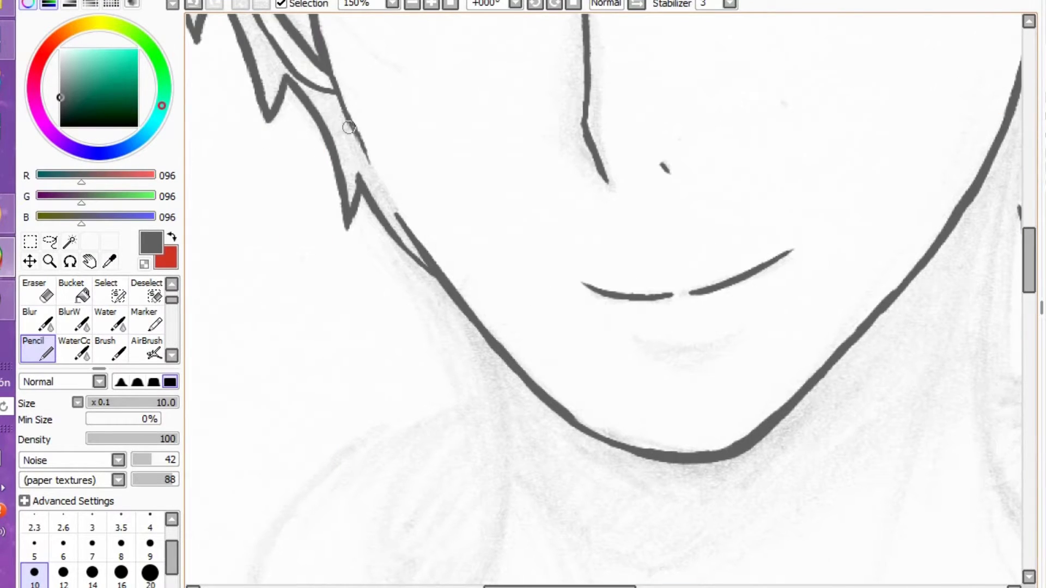
- Ink the upper nose bridge line beside the inner corner of the left eye
{"action": "scroll", "coordinate": [865, 149], "scroll_direction": "up", "scroll_amount": 7}
{"action": "left_click_drag", "start_coordinate": [547, 102], "coordinate": [574, 277]}
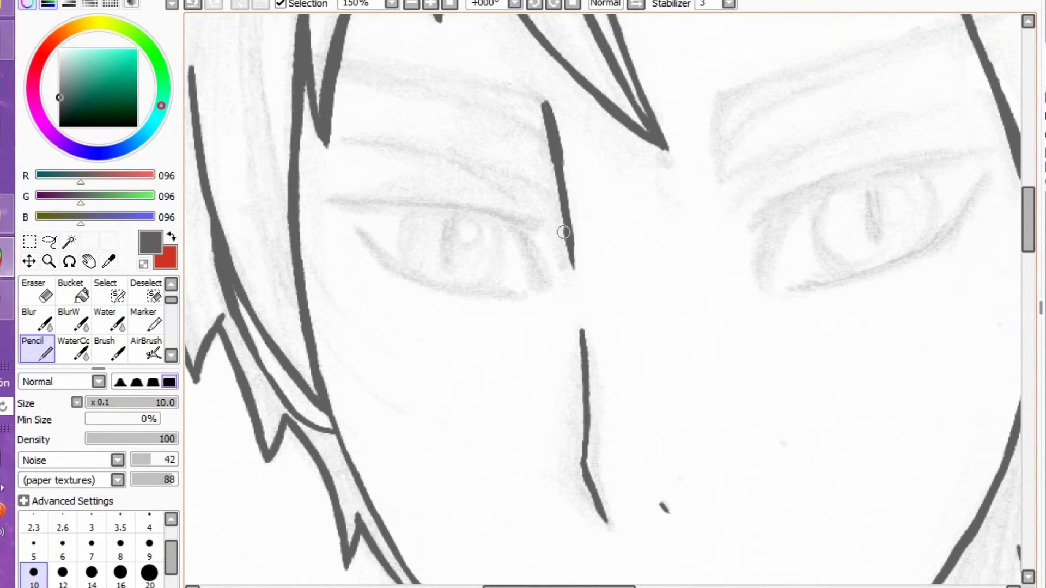
- Outline the right eyebrow at 300% zoom with the Pencil at size 5.5, redoing the first strokes
{"action": "scroll", "coordinate": [663, 562], "scroll_direction": "up", "scroll_amount": 2}
{"action": "mouse_move", "coordinate": [469, 388]}
{"action": "left_mouse_down"}
{"action": "mouse_move", "coordinate": [855, 133]}
{"action": "mouse_move", "coordinate": [960, 95]}
{"action": "left_mouse_up"}
{"action": "left_click_drag", "start_coordinate": [893, 128], "coordinate": [547, 268]}
{"action": "key", "text": "ctrl+z"}
{"action": "key", "text": "ctrl+z"}
{"action": "mouse_move", "coordinate": [467, 394]}
{"action": "left_mouse_down"}
{"action": "mouse_move", "coordinate": [631, 220]}
{"action": "mouse_move", "coordinate": [904, 111]}
{"action": "mouse_move", "coordinate": [643, 213]}
{"action": "mouse_move", "coordinate": [470, 369]}
{"action": "mouse_move", "coordinate": [452, 240]}
{"action": "mouse_move", "coordinate": [491, 212]}
{"action": "mouse_move", "coordinate": [763, 124]}
{"action": "mouse_move", "coordinate": [1003, 78]}
{"action": "left_mouse_up"}
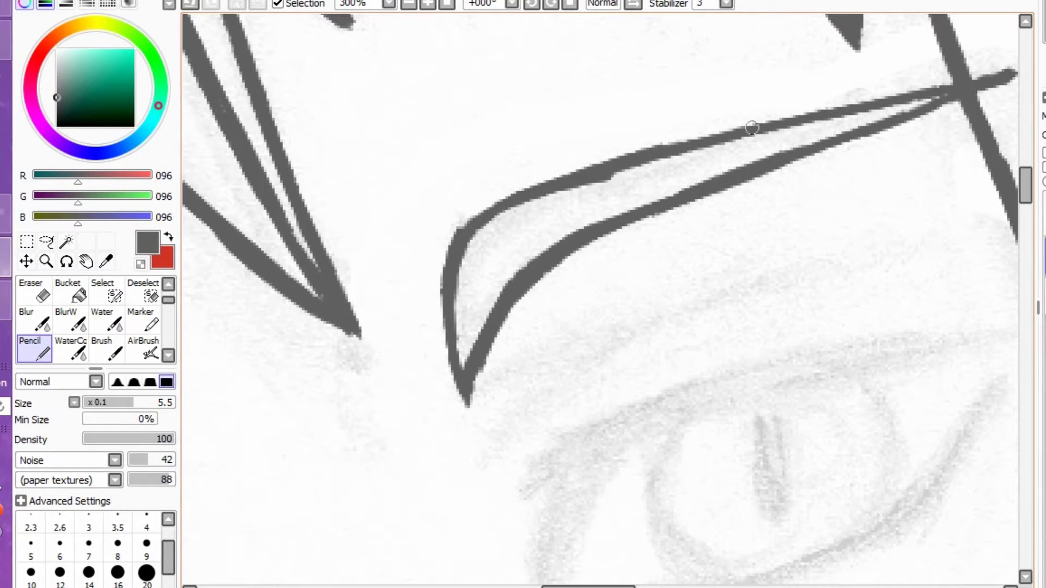
{"action": "key", "text": "e"}
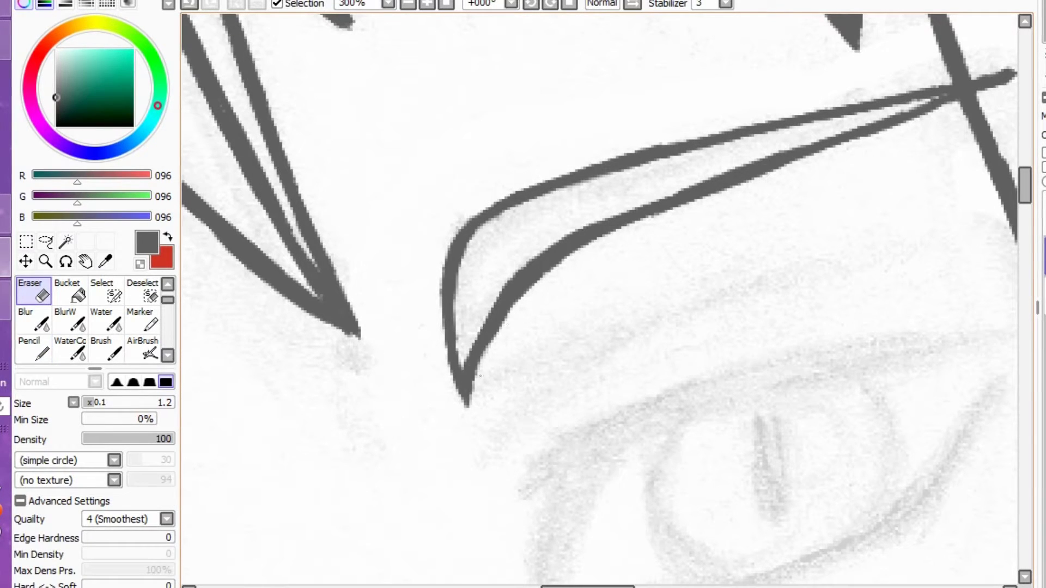
{"action": "key", "text": "n"}
- Ink the eyelid crease below the right eyebrow and the fold line slanting toward the inner eye corner
{"action": "mouse_move", "coordinate": [470, 397]}
{"action": "left_mouse_down"}
{"action": "mouse_move", "coordinate": [801, 273]}
{"action": "mouse_move", "coordinate": [951, 245]}
{"action": "left_mouse_up"}
{"action": "left_click_drag", "start_coordinate": [700, 294], "coordinate": [489, 472]}
{"action": "left_click_drag", "start_coordinate": [550, 418], "coordinate": [490, 471]}
{"action": "mouse_move", "coordinate": [490, 472]}
{"action": "left_mouse_down"}
{"action": "mouse_move", "coordinate": [489, 321]}
{"action": "mouse_move", "coordinate": [334, 248]}
{"action": "left_mouse_up"}
- Ink the upper lash line of the right eye and its thick inner corner stroke
{"action": "mouse_move", "coordinate": [381, 366]}
{"action": "left_mouse_down"}
{"action": "mouse_move", "coordinate": [394, 277]}
{"action": "mouse_move", "coordinate": [608, 144]}
{"action": "mouse_move", "coordinate": [843, 113]}
{"action": "left_mouse_up"}
{"action": "left_click_drag", "start_coordinate": [441, 215], "coordinate": [365, 273]}
{"action": "left_click_drag", "start_coordinate": [442, 215], "coordinate": [376, 370]}
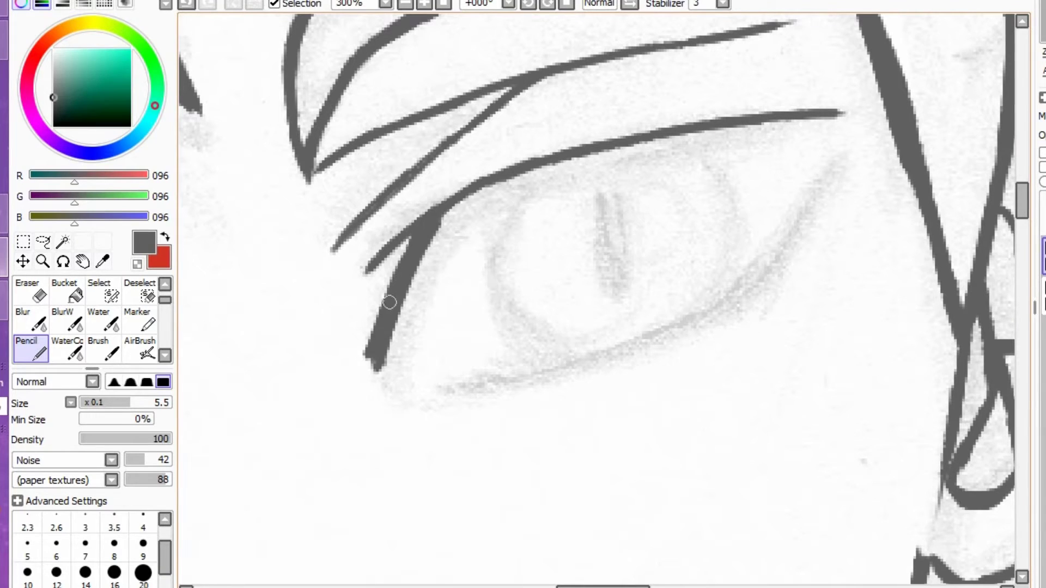
{"action": "left_click_drag", "start_coordinate": [390, 302], "coordinate": [412, 237]}
{"action": "mouse_move", "coordinate": [368, 241]}
{"action": "left_mouse_down"}
{"action": "mouse_move", "coordinate": [504, 170]}
{"action": "mouse_move", "coordinate": [708, 121]}
{"action": "mouse_move", "coordinate": [834, 109]}
{"action": "left_mouse_up"}
- Thicken the right eye's upper lash line with the Pencil at size 10
{"action": "left_click", "coordinate": [28, 574]}
{"action": "mouse_move", "coordinate": [514, 171]}
{"action": "left_mouse_down"}
{"action": "mouse_move", "coordinate": [447, 211]}
{"action": "mouse_move", "coordinate": [679, 116]}
{"action": "left_mouse_up"}
{"action": "left_click_drag", "start_coordinate": [679, 117], "coordinate": [703, 121]}
{"action": "left_click_drag", "start_coordinate": [763, 112], "coordinate": [858, 109]}
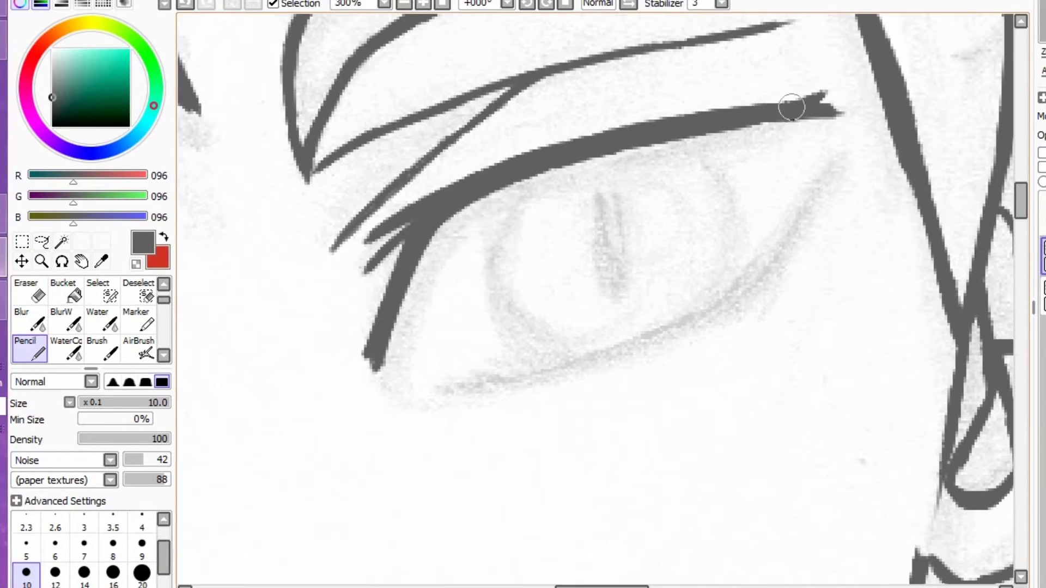
{"action": "mouse_move", "coordinate": [493, 196]}
{"action": "left_mouse_down"}
{"action": "mouse_move", "coordinate": [434, 233]}
{"action": "mouse_move", "coordinate": [561, 170]}
{"action": "mouse_move", "coordinate": [795, 114]}
{"action": "left_mouse_up"}
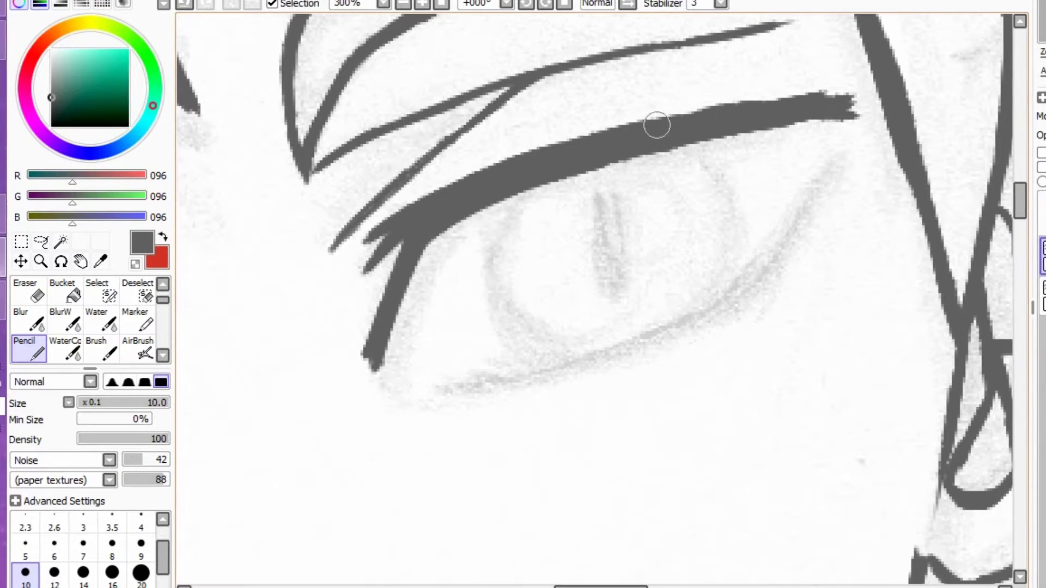
- Ink the left eye's inner corner stroke and thick upper lash line with the Pencil at size 10
{"action": "left_click_drag", "start_coordinate": [742, 381], "coordinate": [714, 287]}
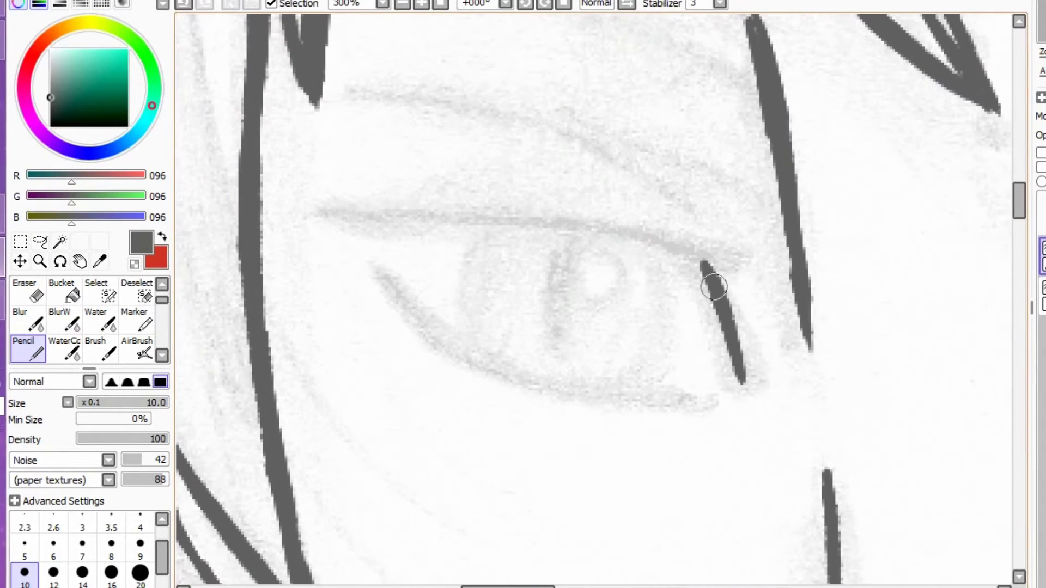
{"action": "mouse_move", "coordinate": [625, 242]}
{"action": "left_mouse_down"}
{"action": "mouse_move", "coordinate": [716, 262]}
{"action": "mouse_move", "coordinate": [749, 250]}
{"action": "left_mouse_up"}
{"action": "mouse_move", "coordinate": [323, 207]}
{"action": "left_mouse_down"}
{"action": "mouse_move", "coordinate": [588, 229]}
{"action": "mouse_move", "coordinate": [350, 201]}
{"action": "mouse_move", "coordinate": [679, 238]}
{"action": "left_mouse_up"}
{"action": "key", "text": "h"}
{"action": "mouse_move", "coordinate": [456, 249]}
{"action": "left_mouse_down"}
{"action": "mouse_move", "coordinate": [598, 217]}
{"action": "mouse_move", "coordinate": [800, 200]}
{"action": "left_mouse_up"}
{"action": "left_click_drag", "start_coordinate": [686, 203], "coordinate": [850, 195]}
{"action": "left_click_drag", "start_coordinate": [839, 193], "coordinate": [573, 218]}
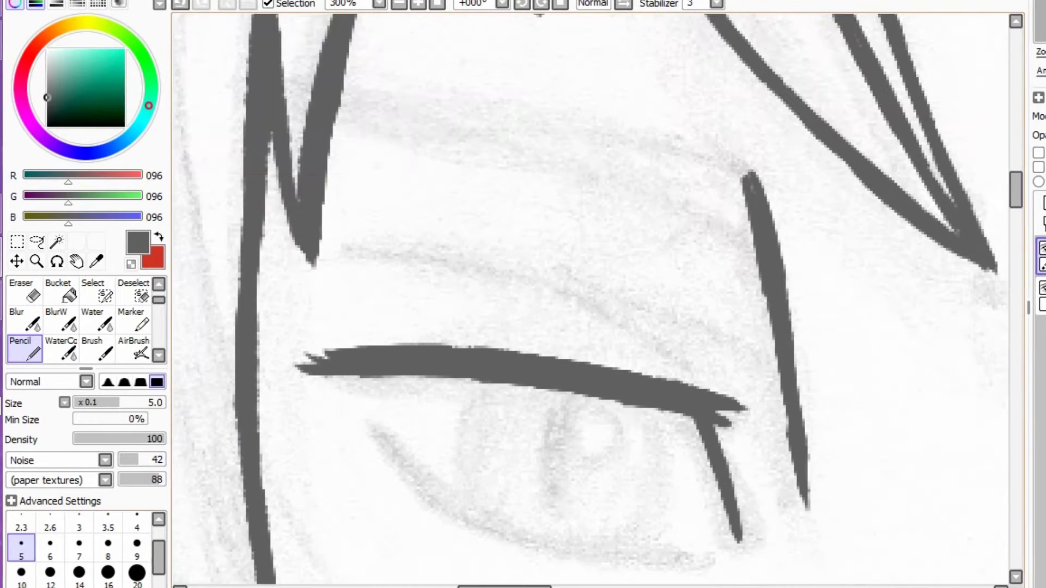
- Outline the upper and lower edges of the left eyebrow with the Pencil at size 5
{"action": "left_click_drag", "start_coordinate": [343, 98], "coordinate": [531, 112]}
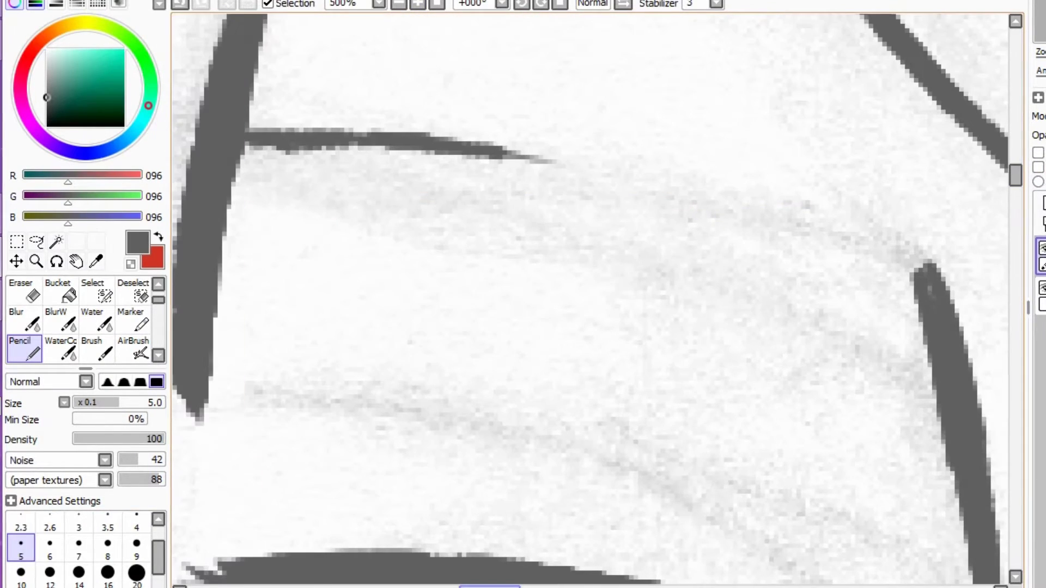
{"action": "left_click_drag", "start_coordinate": [485, 155], "coordinate": [575, 164]}
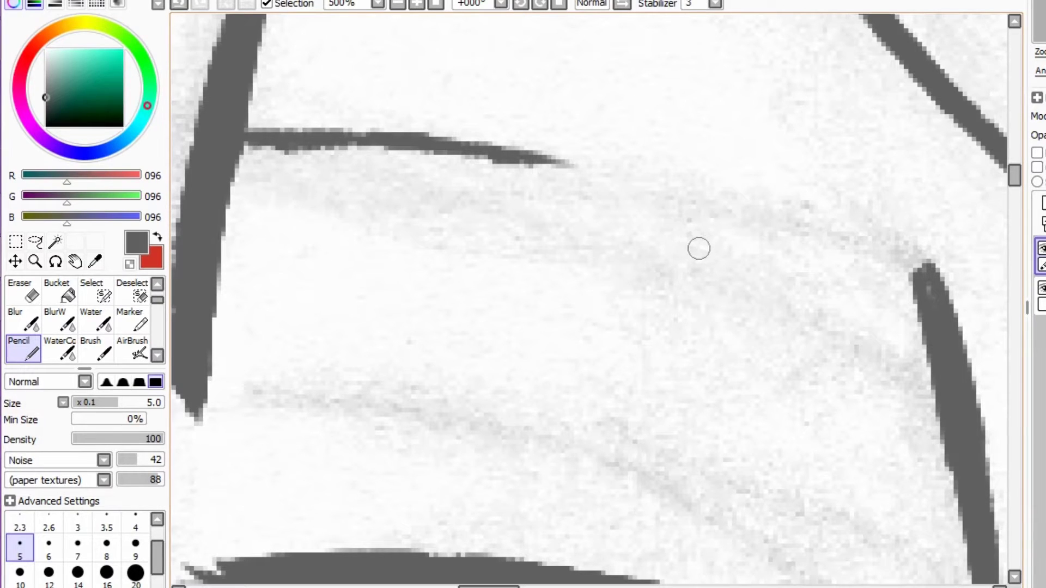
{"action": "mouse_move", "coordinate": [576, 165]}
{"action": "left_mouse_down"}
{"action": "mouse_move", "coordinate": [803, 215]}
{"action": "mouse_move", "coordinate": [927, 324]}
{"action": "left_mouse_up"}
{"action": "left_click_drag", "start_coordinate": [239, 163], "coordinate": [499, 217]}
{"action": "left_click_drag", "start_coordinate": [381, 192], "coordinate": [662, 264]}
{"action": "key", "text": "ctrl+z"}
{"action": "left_click_drag", "start_coordinate": [583, 239], "coordinate": [929, 380]}
- Ink the eyelid crease below the left eyebrow and the short fold line slanting toward the inner eye corner
{"action": "left_click_drag", "start_coordinate": [602, 475], "coordinate": [599, 289]}
{"action": "left_click_drag", "start_coordinate": [216, 207], "coordinate": [384, 212]}
{"action": "left_click_drag", "start_coordinate": [264, 207], "coordinate": [567, 245]}
{"action": "left_click_drag", "start_coordinate": [425, 224], "coordinate": [585, 252]}
{"action": "key", "text": "h"}
{"action": "mouse_move", "coordinate": [245, 399]}
{"action": "left_mouse_down"}
{"action": "mouse_move", "coordinate": [690, 233]}
{"action": "mouse_move", "coordinate": [344, 406]}
{"action": "mouse_move", "coordinate": [721, 223]}
{"action": "left_mouse_up"}
{"action": "left_click_drag", "start_coordinate": [598, 250], "coordinate": [967, 206]}
{"action": "left_click_drag", "start_coordinate": [980, 136], "coordinate": [980, 218]}
{"action": "left_click_drag", "start_coordinate": [599, 517], "coordinate": [599, 181]}
{"action": "scroll", "coordinate": [585, 299], "scroll_direction": "down", "scroll_amount": 4}
{"action": "key", "text": "h"}
{"action": "left_click_drag", "start_coordinate": [686, 192], "coordinate": [471, 192]}
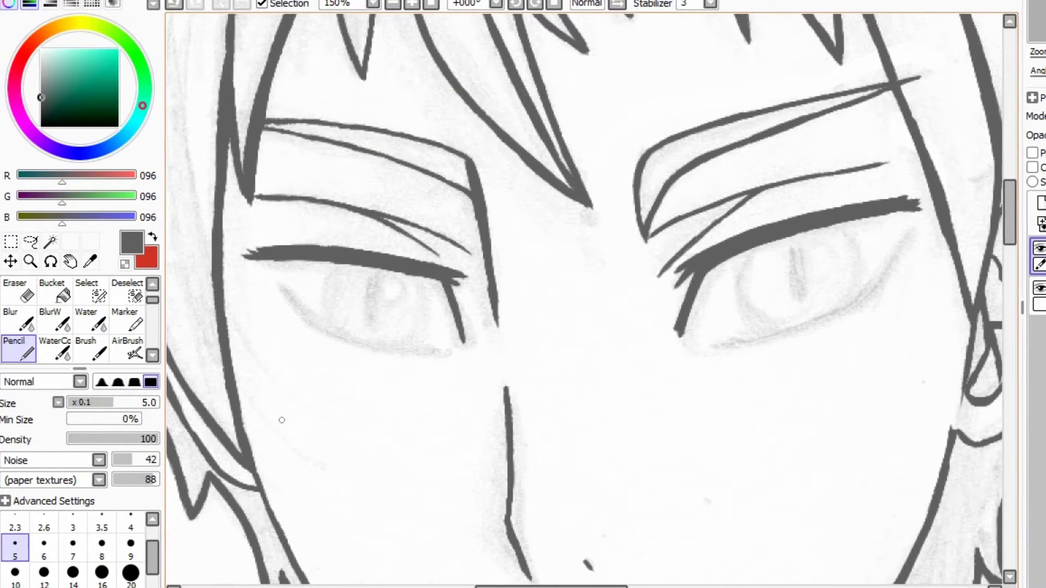
- Thicken the left eye's inner corner stroke with the Pencil at size 10
{"action": "scroll", "coordinate": [585, 299], "scroll_direction": "up", "scroll_amount": 4}
{"action": "left_click", "coordinate": [15, 574]}
{"action": "left_click_drag", "start_coordinate": [536, 587], "coordinate": [518, 587]}
{"action": "left_click_drag", "start_coordinate": [349, 243], "coordinate": [414, 438]}
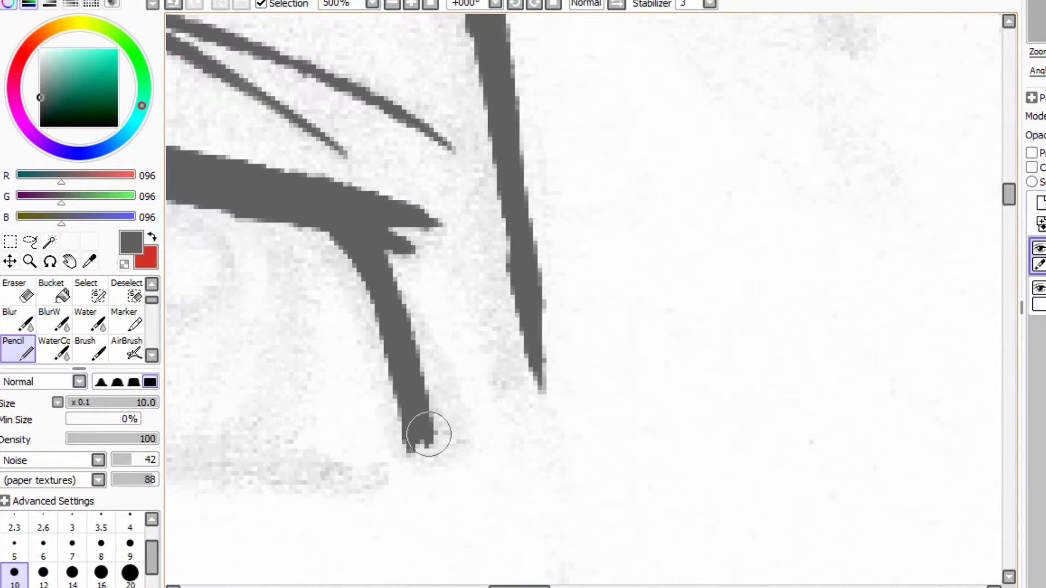
{"action": "left_click_drag", "start_coordinate": [518, 587], "coordinate": [569, 587]}
{"action": "left_click_drag", "start_coordinate": [480, 388], "coordinate": [486, 436]}
- Ink the right eye's lower lid line with the Pencil at size 5, undoing the trial strokes
{"action": "scroll", "coordinate": [523, 408], "scroll_direction": "down", "scroll_amount": 1}
{"action": "left_click_drag", "start_coordinate": [614, 411], "coordinate": [399, 411]}
{"action": "mouse_move", "coordinate": [341, 425]}
{"action": "left_mouse_down"}
{"action": "mouse_move", "coordinate": [435, 426]}
{"action": "mouse_move", "coordinate": [528, 398]}
{"action": "left_mouse_up"}
{"action": "key", "text": "ctrl+z"}
{"action": "left_click", "coordinate": [14, 548]}
{"action": "left_click_drag", "start_coordinate": [452, 423], "coordinate": [772, 306]}
{"action": "mouse_move", "coordinate": [914, 110]}
{"action": "left_mouse_down"}
{"action": "mouse_move", "coordinate": [866, 180]}
{"action": "mouse_move", "coordinate": [724, 324]}
{"action": "mouse_move", "coordinate": [647, 354]}
{"action": "left_mouse_up"}
{"action": "key", "text": "ctrl+z"}
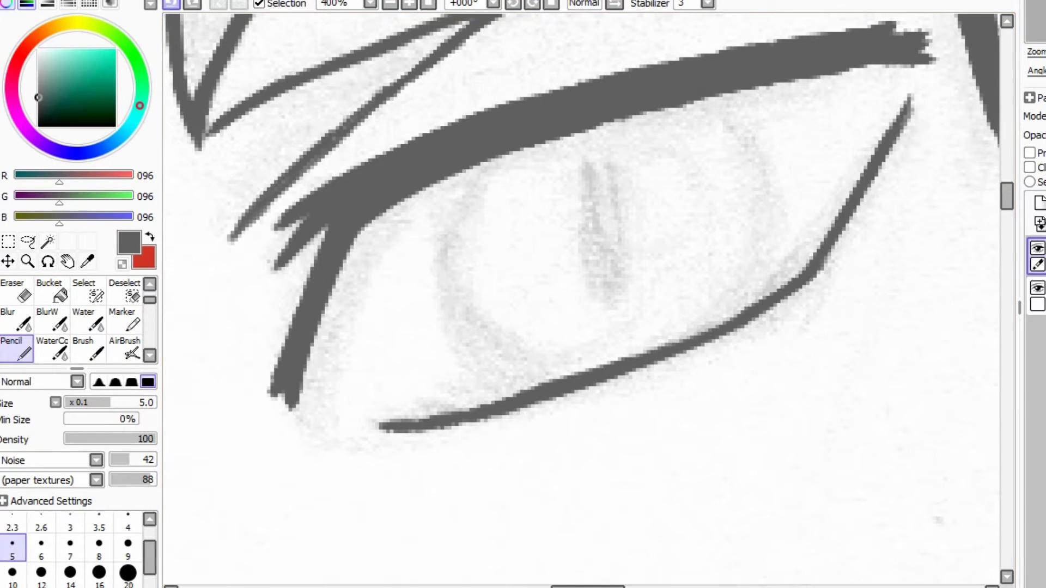
- Draw a thick outer corner stroke joining the right eye's upper lash line to its lower lid
{"action": "left_click_drag", "start_coordinate": [884, 66], "coordinate": [780, 296]}
{"action": "mouse_move", "coordinate": [811, 239]}
{"action": "left_mouse_down"}
{"action": "mouse_move", "coordinate": [654, 356]}
{"action": "mouse_move", "coordinate": [854, 110]}
{"action": "mouse_move", "coordinate": [854, 169]}
{"action": "left_mouse_up"}
{"action": "mouse_move", "coordinate": [873, 97]}
{"action": "left_mouse_down"}
{"action": "mouse_move", "coordinate": [794, 245]}
{"action": "mouse_move", "coordinate": [684, 322]}
{"action": "left_mouse_up"}
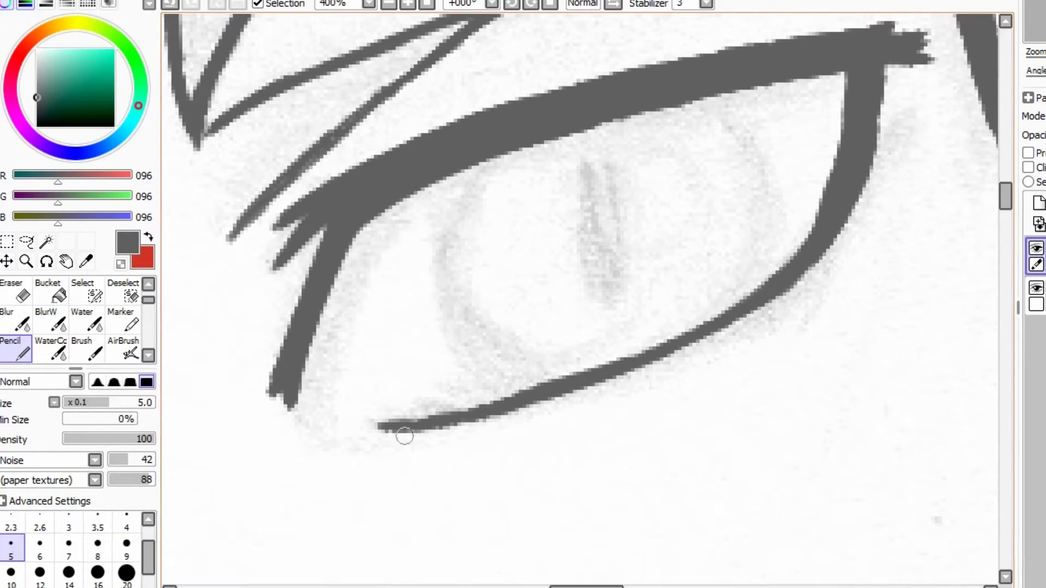
- Ink the left eye's lower lid line and thick outer corner stroke in the mirrored view, redoing the first strokes
{"action": "key", "text": "h"}
{"action": "left_click_drag", "start_coordinate": [583, 586], "coordinate": [683, 587]}
{"action": "mouse_move", "coordinate": [267, 434]}
{"action": "left_mouse_down"}
{"action": "mouse_move", "coordinate": [320, 439]}
{"action": "mouse_move", "coordinate": [536, 410]}
{"action": "mouse_move", "coordinate": [711, 249]}
{"action": "left_mouse_up"}
{"action": "left_click_drag", "start_coordinate": [678, 297], "coordinate": [724, 211]}
{"action": "key", "text": "h"}
{"action": "left_click_drag", "start_coordinate": [474, 587], "coordinate": [489, 586]}
{"action": "key", "text": "h"}
{"action": "key", "text": "ctrl+z"}
{"action": "key", "text": "ctrl+z"}
{"action": "left_click_drag", "start_coordinate": [671, 415], "coordinate": [862, 301]}
{"action": "left_click_drag", "start_coordinate": [830, 335], "coordinate": [893, 198]}
{"action": "left_click_drag", "start_coordinate": [861, 287], "coordinate": [902, 198]}
{"action": "mouse_move", "coordinate": [883, 199]}
{"action": "left_mouse_down"}
{"action": "mouse_move", "coordinate": [857, 293]}
{"action": "mouse_move", "coordinate": [736, 380]}
{"action": "left_mouse_up"}
{"action": "left_click_drag", "start_coordinate": [795, 341], "coordinate": [881, 197]}
- Outline both sides of the left eye's iris between the lash line and lower lid, redoing the first curves
{"action": "left_click_drag", "start_coordinate": [521, 237], "coordinate": [511, 368]}
{"action": "left_click_drag", "start_coordinate": [497, 323], "coordinate": [552, 432]}
{"action": "key", "text": "ctrl+z"}
{"action": "key", "text": "ctrl+z"}
{"action": "mouse_move", "coordinate": [524, 236]}
{"action": "left_mouse_down"}
{"action": "mouse_move", "coordinate": [622, 421]}
{"action": "mouse_move", "coordinate": [556, 408]}
{"action": "left_mouse_up"}
{"action": "mouse_move", "coordinate": [523, 236]}
{"action": "left_mouse_down"}
{"action": "mouse_move", "coordinate": [547, 400]}
{"action": "mouse_move", "coordinate": [666, 405]}
{"action": "left_mouse_up"}
{"action": "mouse_move", "coordinate": [691, 206]}
{"action": "left_mouse_down"}
{"action": "mouse_move", "coordinate": [747, 280]}
{"action": "mouse_move", "coordinate": [681, 401]}
{"action": "left_mouse_up"}
{"action": "mouse_move", "coordinate": [675, 402]}
{"action": "left_mouse_down"}
{"action": "mouse_move", "coordinate": [746, 275]}
{"action": "mouse_move", "coordinate": [743, 255]}
{"action": "left_mouse_up"}
- Outline the right eye's round iris in the mirrored view and clean its inner edge with the Eraser
{"action": "left_click_drag", "start_coordinate": [640, 587], "coordinate": [550, 586]}
{"action": "mouse_move", "coordinate": [404, 103]}
{"action": "left_mouse_down"}
{"action": "mouse_move", "coordinate": [350, 280]}
{"action": "mouse_move", "coordinate": [389, 329]}
{"action": "left_mouse_up"}
{"action": "left_click_drag", "start_coordinate": [330, 183], "coordinate": [373, 315]}
{"action": "left_click_drag", "start_coordinate": [331, 286], "coordinate": [338, 173]}
{"action": "mouse_move", "coordinate": [330, 185]}
{"action": "left_mouse_down"}
{"action": "mouse_move", "coordinate": [417, 106]}
{"action": "mouse_move", "coordinate": [348, 258]}
{"action": "left_mouse_up"}
{"action": "key", "text": "e"}
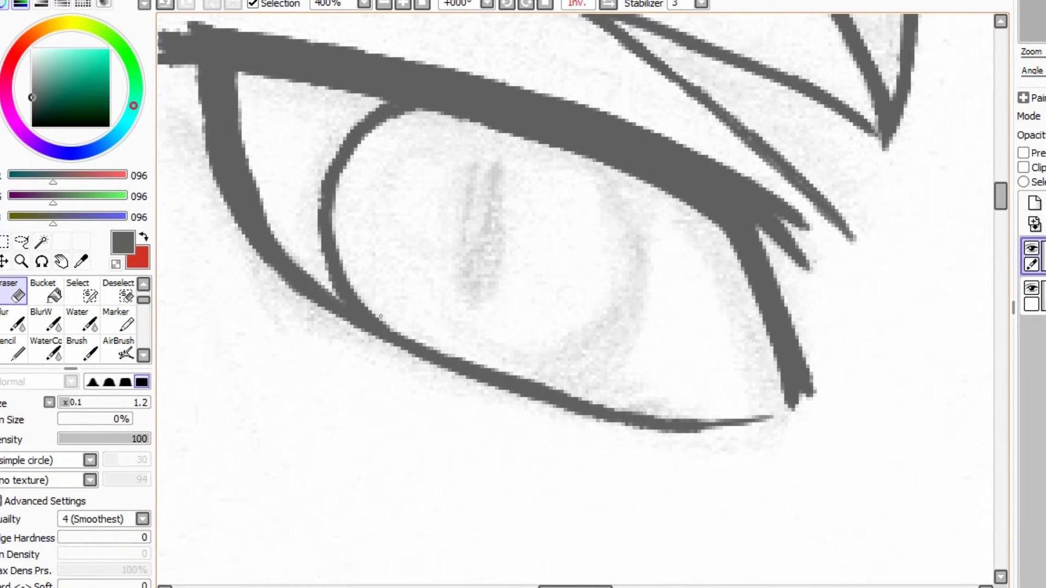
{"action": "left_click_drag", "start_coordinate": [337, 175], "coordinate": [336, 208]}
{"action": "key", "text": "n"}
{"action": "left_click_drag", "start_coordinate": [597, 158], "coordinate": [616, 289]}
{"action": "mouse_move", "coordinate": [491, 374]}
{"action": "left_mouse_down"}
{"action": "mouse_move", "coordinate": [588, 303]}
{"action": "mouse_move", "coordinate": [611, 192]}
{"action": "left_mouse_up"}
{"action": "mouse_move", "coordinate": [613, 203]}
{"action": "left_mouse_down"}
{"action": "mouse_move", "coordinate": [604, 267]}
{"action": "mouse_move", "coordinate": [521, 373]}
{"action": "left_mouse_up"}
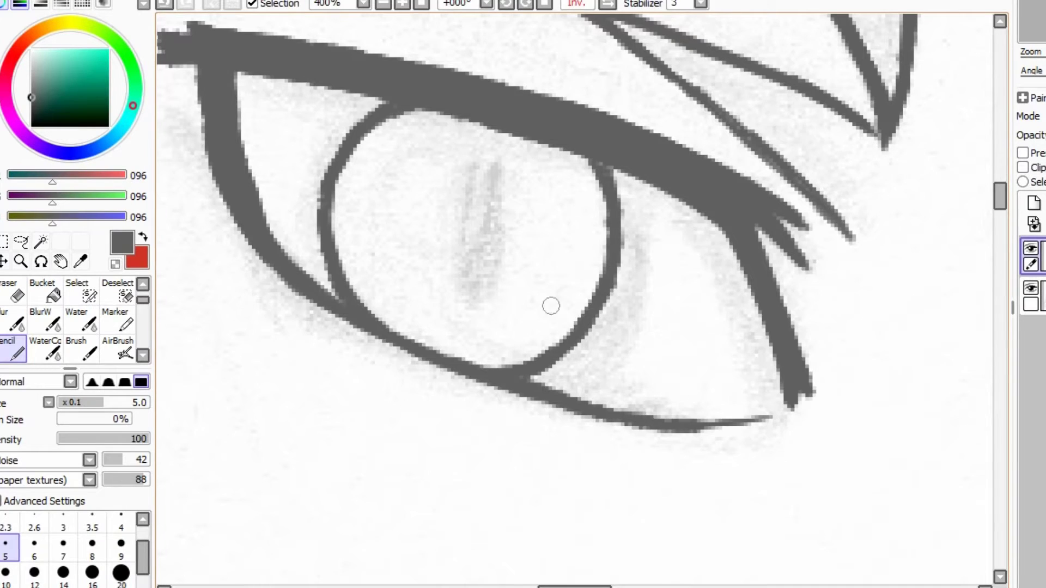
- Draw solid, narrow vertical slit pupils in the irises of both eyes
{"action": "key", "text": "h"}
{"action": "left_click_drag", "start_coordinate": [662, 149], "coordinate": [678, 302]}
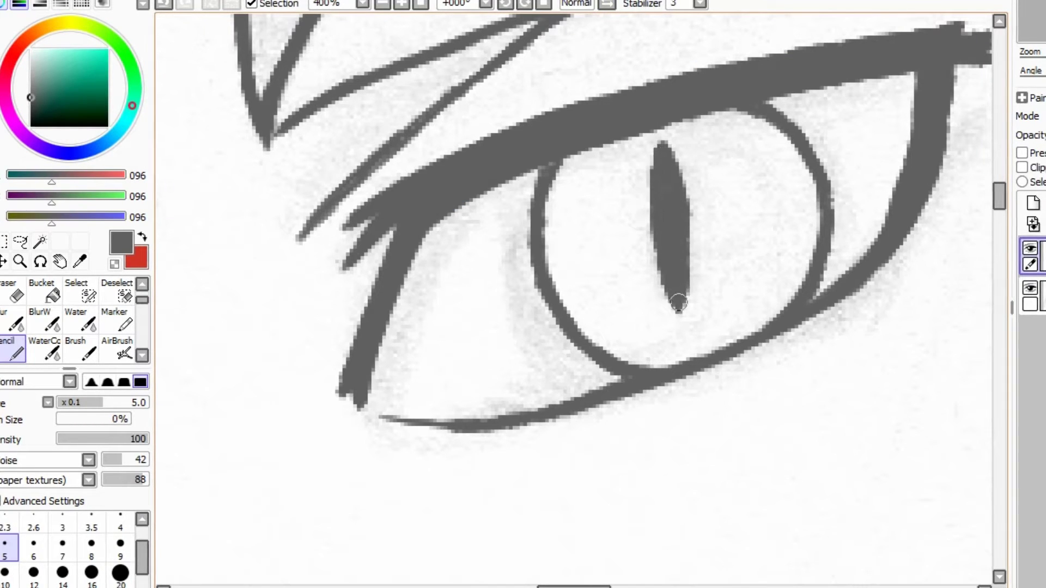
{"action": "key", "text": "h"}
{"action": "left_click_drag", "start_coordinate": [475, 231], "coordinate": [472, 374]}
{"action": "left_click_drag", "start_coordinate": [484, 254], "coordinate": [471, 374]}
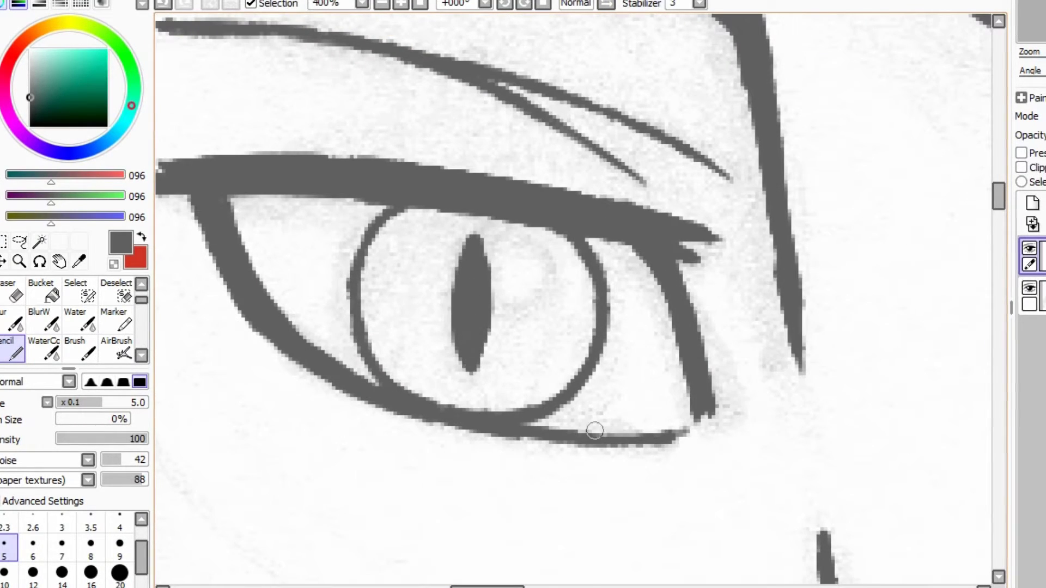
- Ink the right side of the neck from below the ear to the shoulder, plus the inner neck line, at size 14
{"action": "key", "text": "h"}
{"action": "left_click_drag", "start_coordinate": [573, 587], "coordinate": [574, 586]}
{"action": "left_click_drag", "start_coordinate": [349, 177], "coordinate": [429, 99]}
{"action": "left_click", "coordinate": [382, 4]}
{"action": "left_click_drag", "start_coordinate": [998, 228], "coordinate": [998, 250]}
{"action": "left_click", "coordinate": [382, 4]}
{"action": "left_click", "coordinate": [401, 4]}
{"action": "scroll", "coordinate": [571, 300], "scroll_direction": "up", "scroll_amount": 3}
{"action": "left_click_drag", "start_coordinate": [998, 225], "coordinate": [997, 256]}
{"action": "scroll", "coordinate": [572, 299], "scroll_direction": "down", "scroll_amount": 3}
{"action": "left_click_drag", "start_coordinate": [671, 297], "coordinate": [723, 471]}
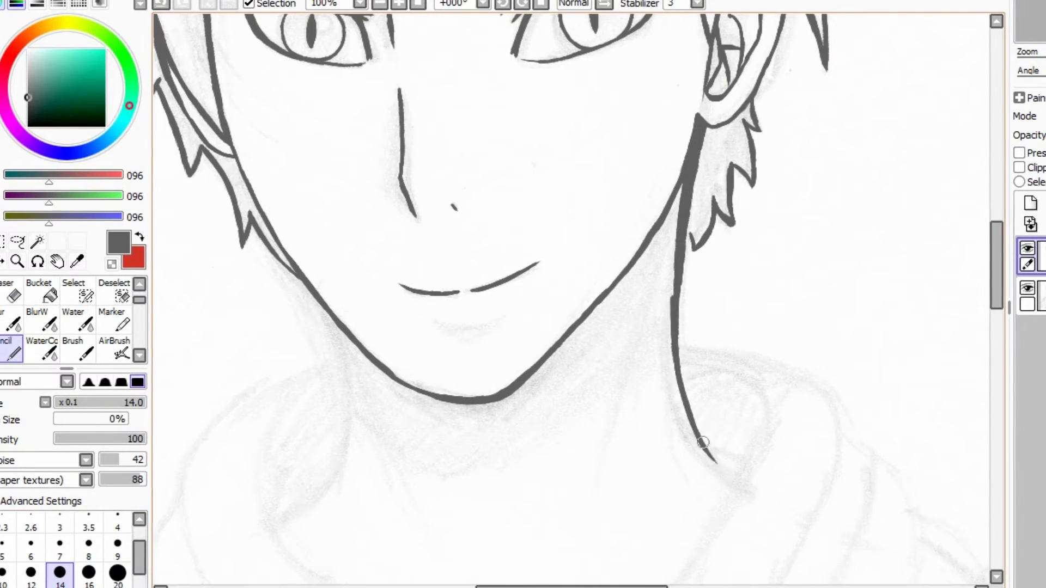
{"action": "left_click_drag", "start_coordinate": [678, 202], "coordinate": [618, 511]}
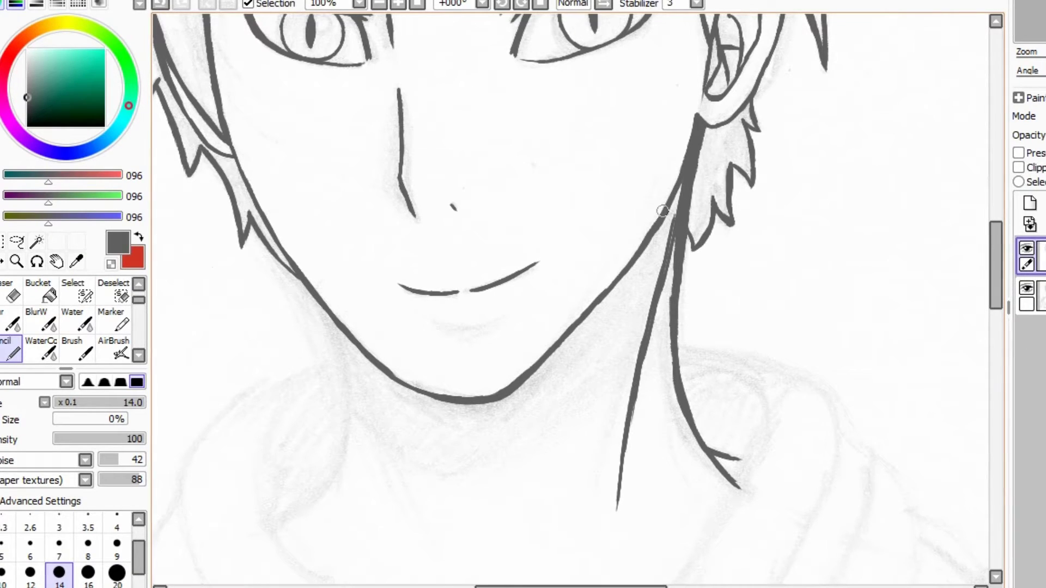
- Ink the left neck contour curving out to the shoulder and the slanting inner neck line below the jaw
{"action": "mouse_move", "coordinate": [600, 571]}
{"action": "left_mouse_down"}
{"action": "mouse_move", "coordinate": [698, 491]}
{"action": "mouse_move", "coordinate": [698, 400]}
{"action": "left_mouse_up"}
{"action": "left_click_drag", "start_coordinate": [422, 136], "coordinate": [515, 413]}
{"action": "left_click_drag", "start_coordinate": [427, 150], "coordinate": [435, 305]}
{"action": "left_click_drag", "start_coordinate": [437, 267], "coordinate": [364, 354]}
{"action": "left_click_drag", "start_coordinate": [434, 215], "coordinate": [400, 339]}
{"action": "left_click_drag", "start_coordinate": [409, 129], "coordinate": [435, 284]}
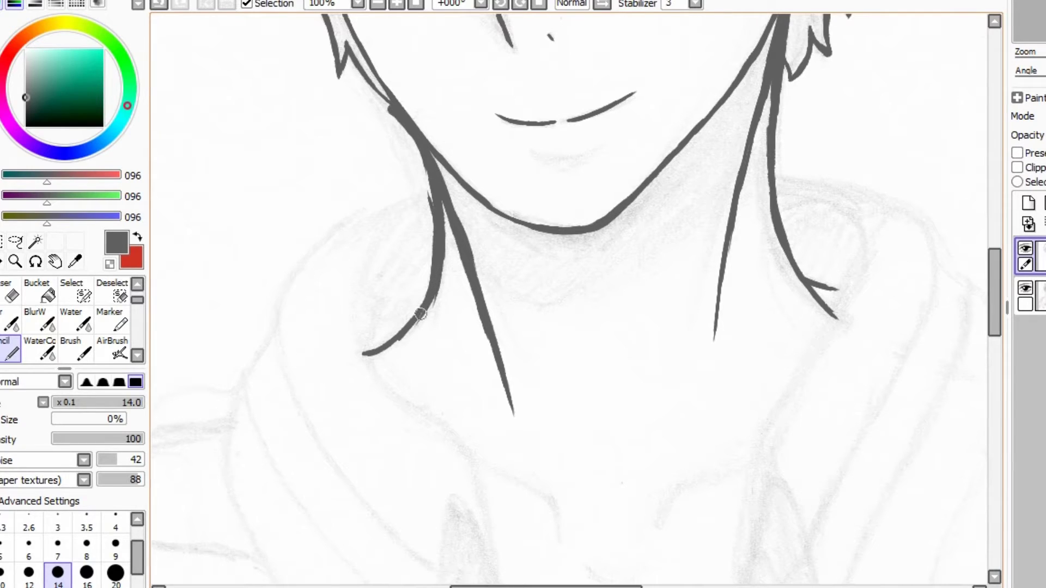
- Erase the stray ink beside the left jaw and the rough edges of the left neck contour
{"action": "key", "text": "e"}
{"action": "left_click_drag", "start_coordinate": [388, 106], "coordinate": [403, 128]}
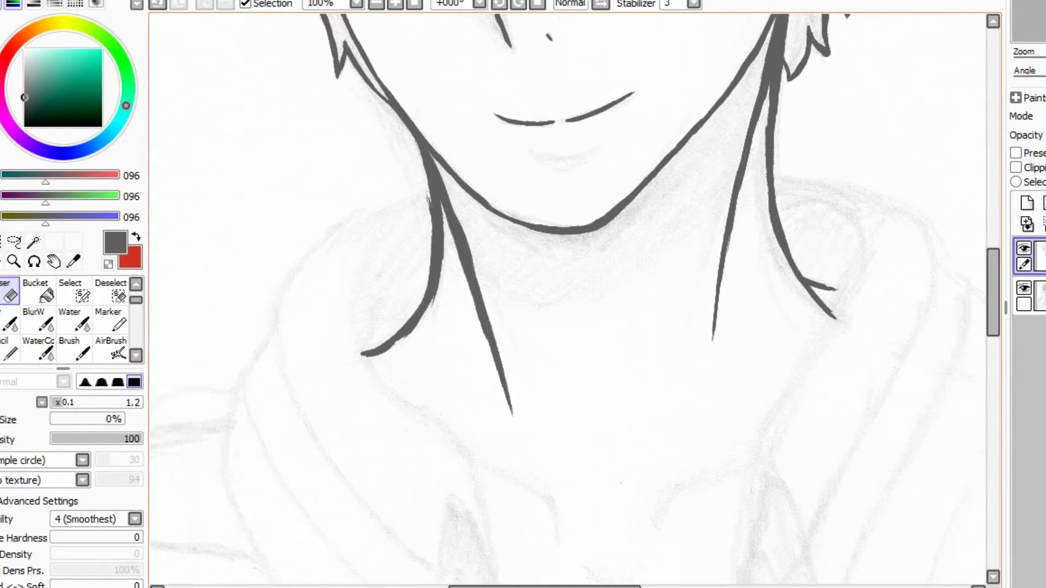
{"action": "left_click_drag", "start_coordinate": [439, 305], "coordinate": [441, 231]}
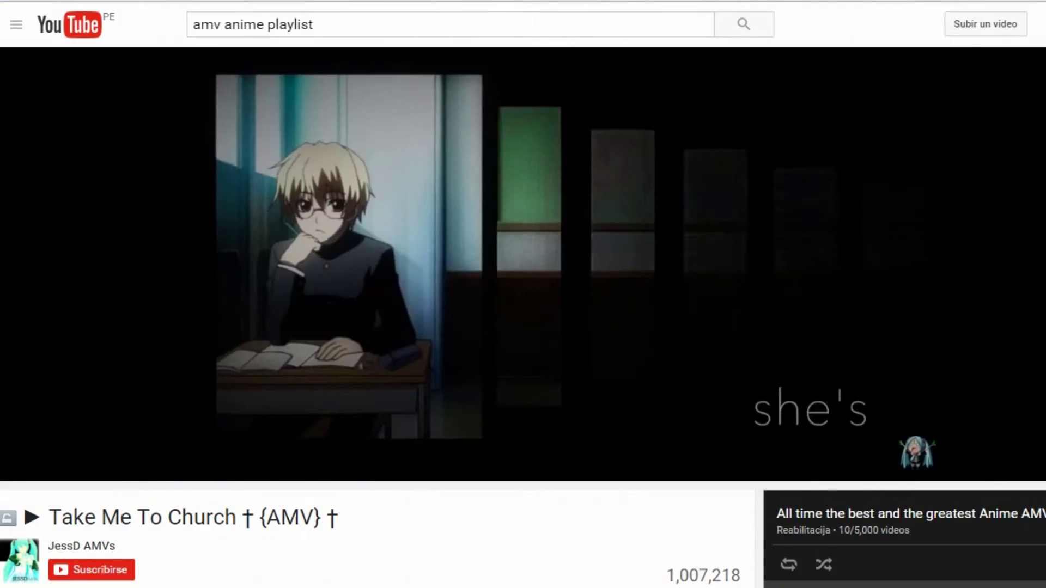
{"action": "key", "text": "n"}
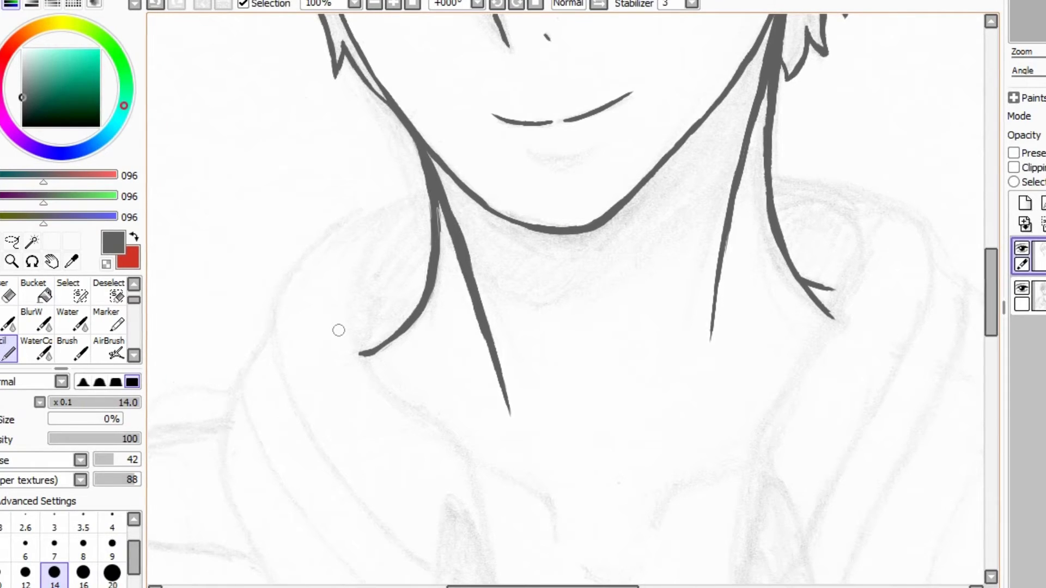
- Ink both collarbone lines and the small curved notch between them with the Pencil at size 14
{"action": "scroll", "coordinate": [661, 344], "scroll_direction": "down", "scroll_amount": 3}
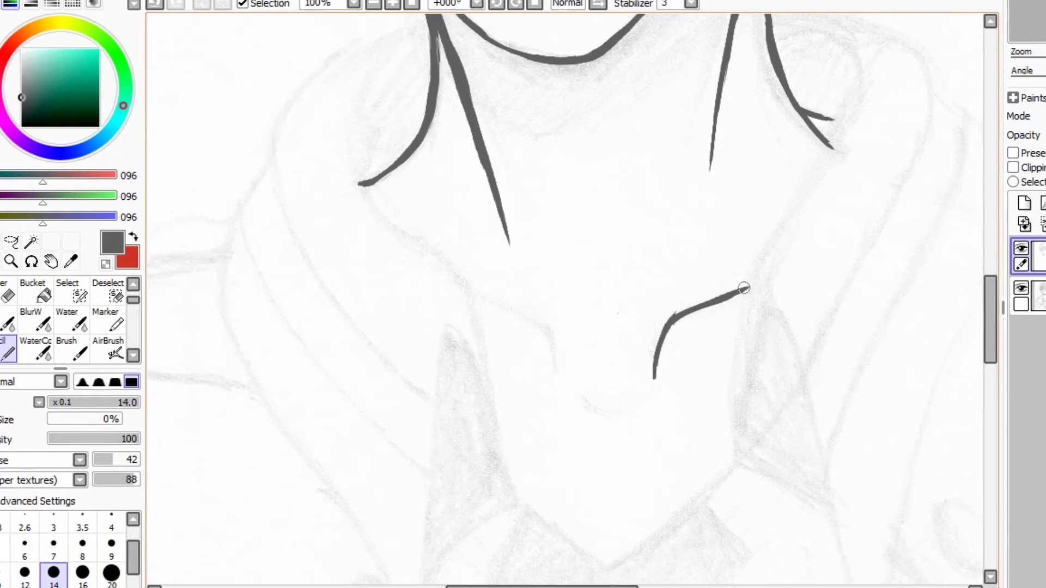
{"action": "key", "text": "h"}
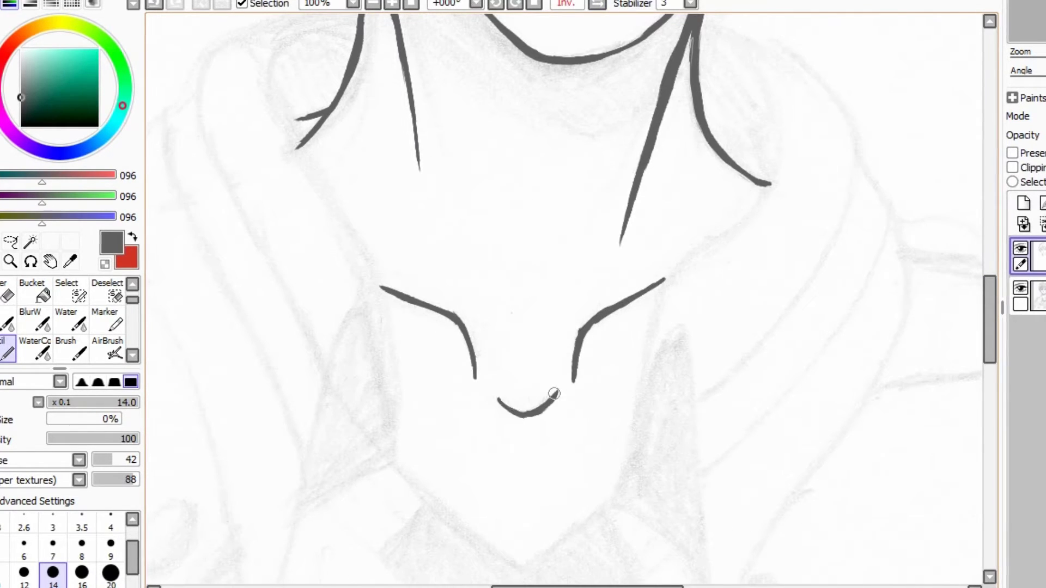
{"action": "key", "text": "e"}
{"action": "key", "text": "h"}
{"action": "key", "text": "n"}
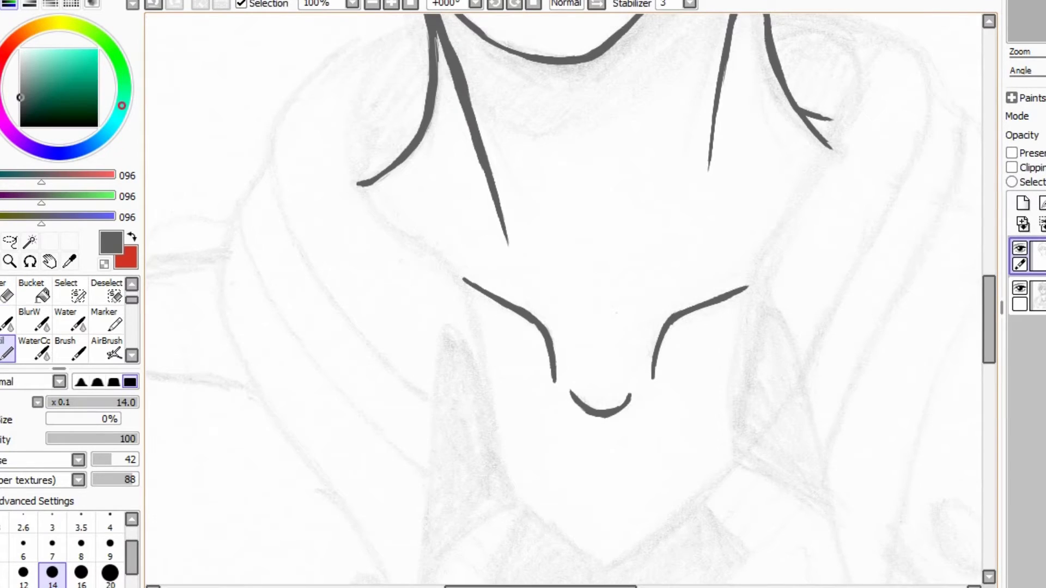
- Add a new layer above the head and neck line art
{"action": "key", "text": "Page_Down"}
{"action": "key", "text": "Page_Down"}
{"action": "key", "text": "Page_Down"}
{"action": "mouse_move", "coordinate": [989, 310]}
{"action": "left_mouse_down"}
{"action": "mouse_move", "coordinate": [989, 278]}
{"action": "mouse_move", "coordinate": [989, 362]}
{"action": "left_mouse_up"}
{"action": "left_click", "coordinate": [1022, 203]}
- Ink the V-shaped upper edge of the shirt neckline with the Pencil at size 16
{"action": "key", "text": "Page_Up"}
{"action": "key", "text": "Page_Up"}
{"action": "key", "text": "Page_Up"}
{"action": "key", "text": "Page_Up"}
{"action": "left_click", "coordinate": [80, 573]}
{"action": "left_click_drag", "start_coordinate": [502, 282], "coordinate": [618, 361]}
{"action": "left_click_drag", "start_coordinate": [620, 365], "coordinate": [763, 264]}
{"action": "left_click_drag", "start_coordinate": [821, 207], "coordinate": [619, 366]}
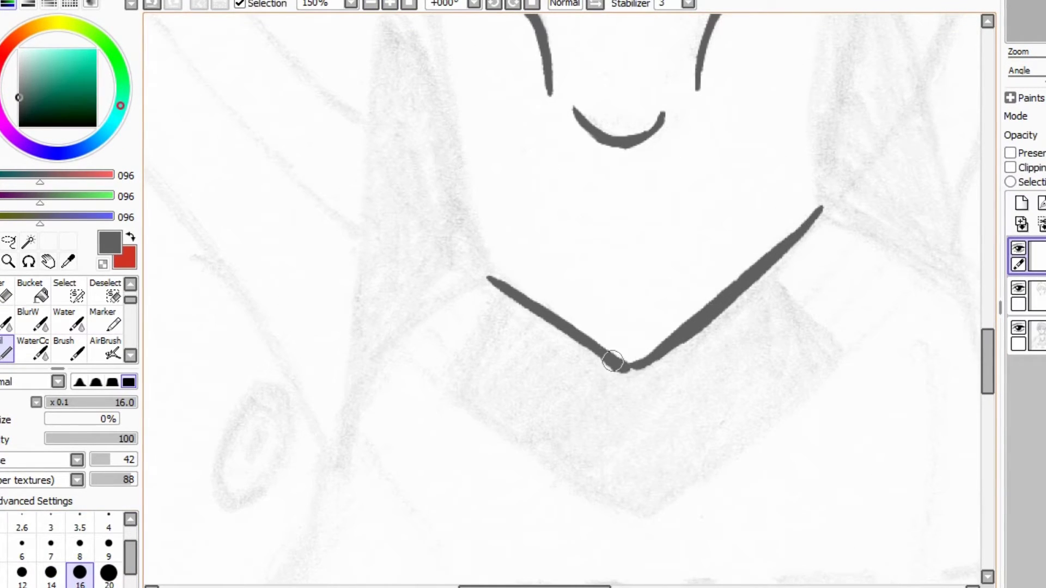
- Draw the collar band's lower V edge and two dividers, and add short stripe lines at both ends
{"action": "left_click_drag", "start_coordinate": [763, 272], "coordinate": [830, 354]}
{"action": "left_click_drag", "start_coordinate": [503, 291], "coordinate": [453, 387]}
{"action": "mouse_move", "coordinate": [399, 353]}
{"action": "left_mouse_down"}
{"action": "mouse_move", "coordinate": [627, 509]}
{"action": "mouse_move", "coordinate": [689, 478]}
{"action": "mouse_move", "coordinate": [925, 273]}
{"action": "left_mouse_up"}
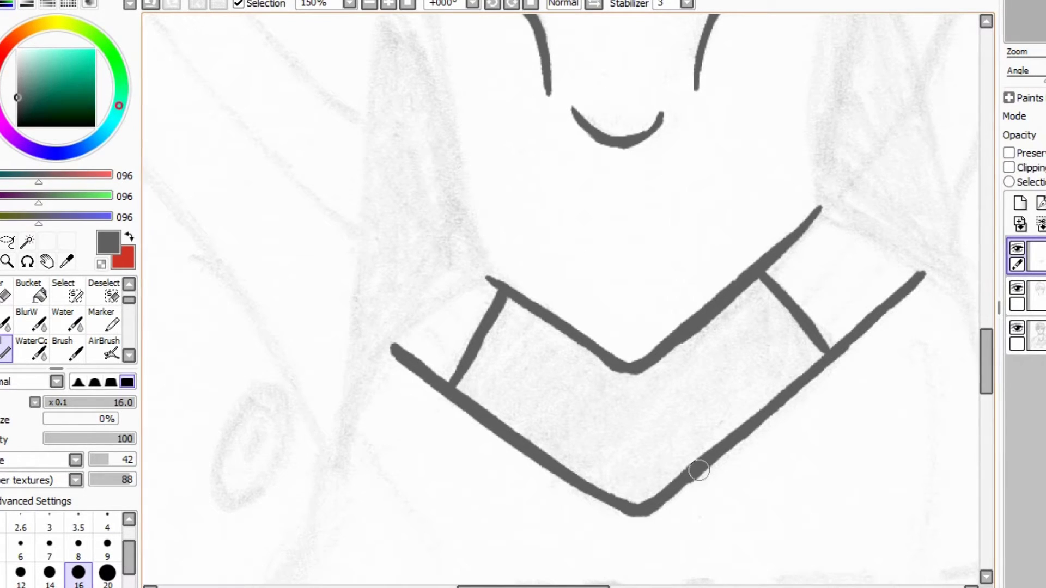
{"action": "left_click_drag", "start_coordinate": [793, 299], "coordinate": [856, 238]}
{"action": "left_click_drag", "start_coordinate": [812, 325], "coordinate": [883, 252]}
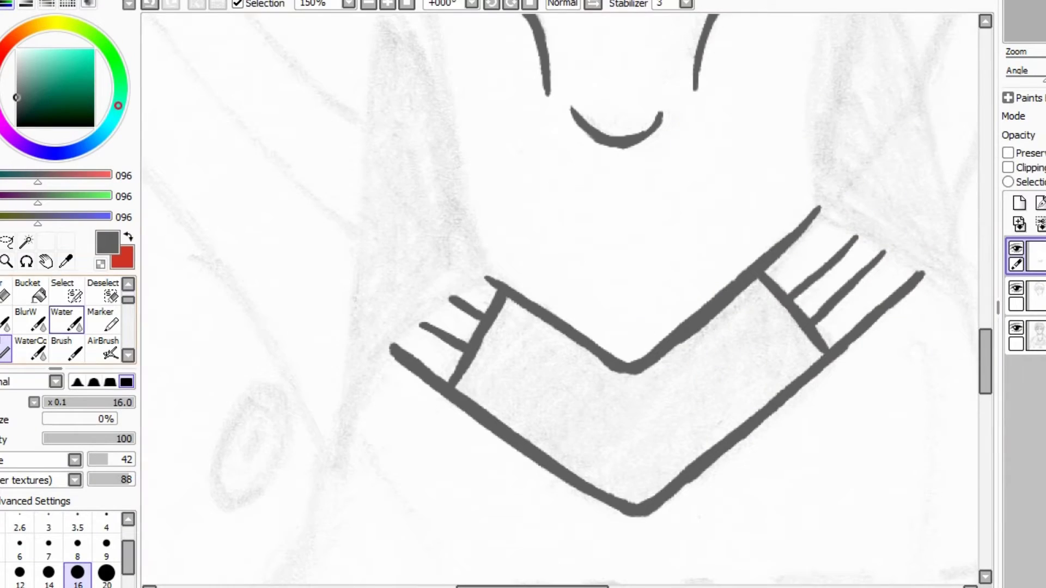
- Ink the long jacket edges on both sides of the collar and shade the narrow shapes beside them solid
{"action": "key", "text": "ctrl+minus"}
{"action": "left_click_drag", "start_coordinate": [444, 109], "coordinate": [406, 414]}
{"action": "mouse_move", "coordinate": [442, 108]}
{"action": "left_mouse_down"}
{"action": "mouse_move", "coordinate": [513, 284]}
{"action": "mouse_move", "coordinate": [457, 229]}
{"action": "mouse_move", "coordinate": [430, 326]}
{"action": "left_mouse_up"}
{"action": "mouse_move", "coordinate": [729, 241]}
{"action": "left_mouse_down"}
{"action": "mouse_move", "coordinate": [746, 101]}
{"action": "mouse_move", "coordinate": [877, 434]}
{"action": "left_mouse_up"}
{"action": "mouse_move", "coordinate": [770, 111]}
{"action": "left_mouse_down"}
{"action": "mouse_move", "coordinate": [745, 185]}
{"action": "mouse_move", "coordinate": [791, 221]}
{"action": "mouse_move", "coordinate": [785, 243]}
{"action": "left_mouse_up"}
- Ink the hood's inner edges from both shoulders down past the collarbones to the shirt collar
{"action": "mouse_move", "coordinate": [490, 137]}
{"action": "left_mouse_down"}
{"action": "mouse_move", "coordinate": [561, 199]}
{"action": "mouse_move", "coordinate": [561, 236]}
{"action": "left_mouse_up"}
{"action": "left_click_drag", "start_coordinate": [419, 44], "coordinate": [484, 128]}
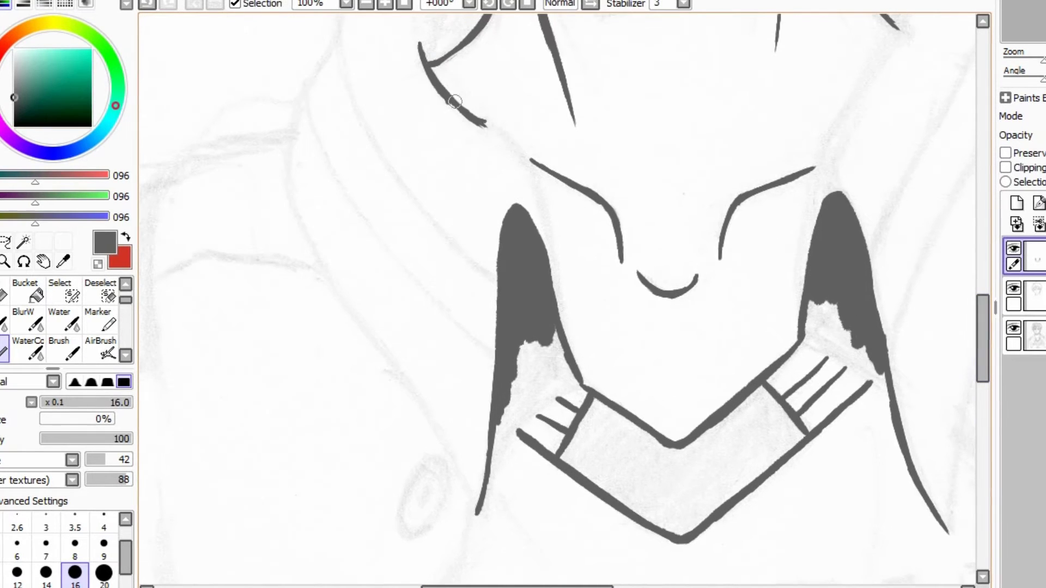
{"action": "left_click_drag", "start_coordinate": [861, 79], "coordinate": [808, 228]}
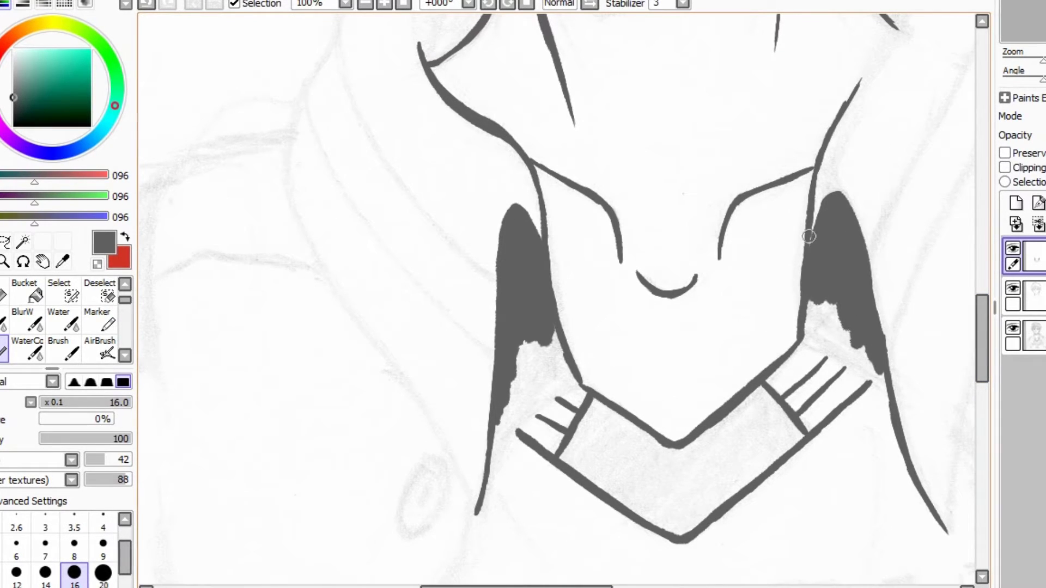
{"action": "left_click_drag", "start_coordinate": [844, 101], "coordinate": [872, 59]}
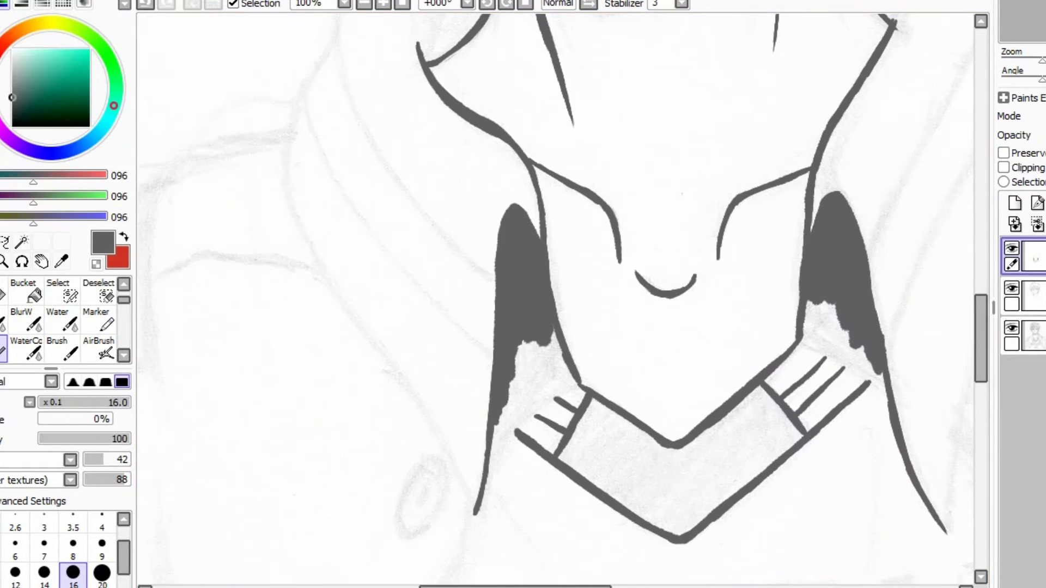
- Save the drawing as a JPEG named akashiseijuuro in the drawings folder
{"action": "key", "text": "ctrl+shift+s"}
{"action": "double_click", "coordinate": [244, 313]}
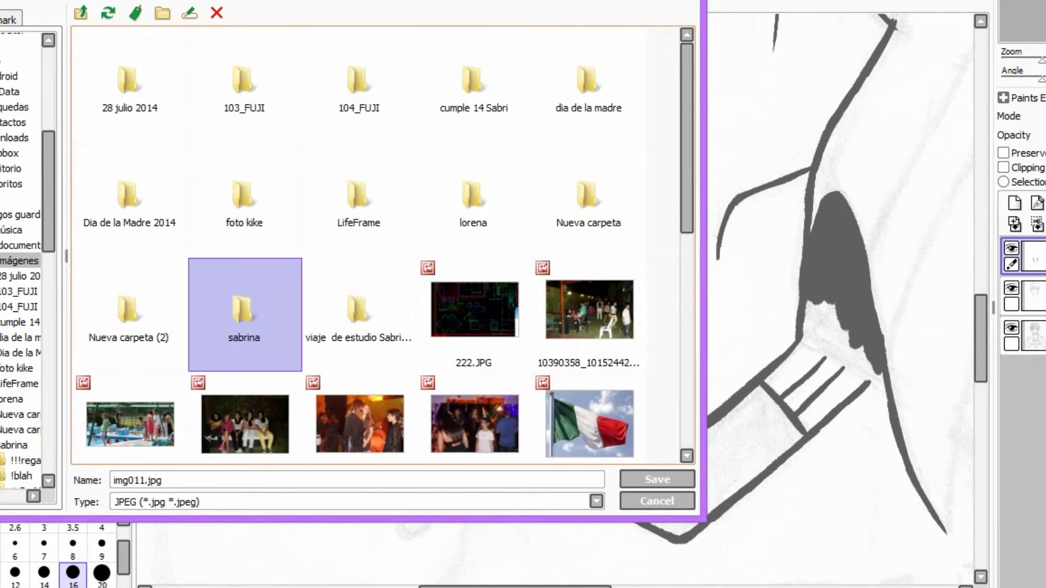
{"action": "double_click", "coordinate": [588, 202]}
{"action": "scroll", "coordinate": [588, 313], "scroll_direction": "down", "scroll_amount": 3}
{"action": "double_click", "coordinate": [137, 481]}
{"action": "type", "text": "akashiseijuro"}
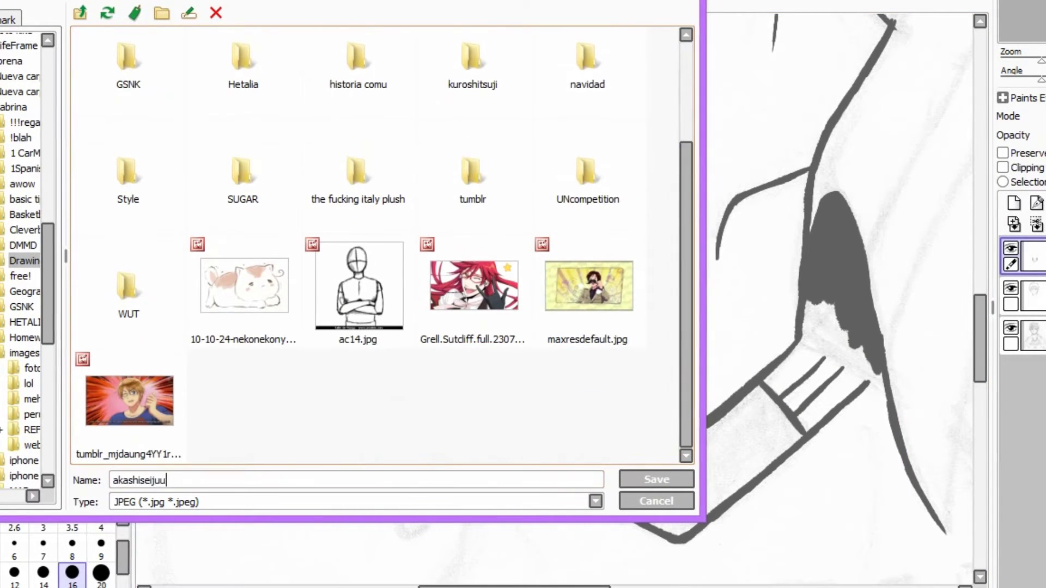
{"action": "key", "text": "Return"}
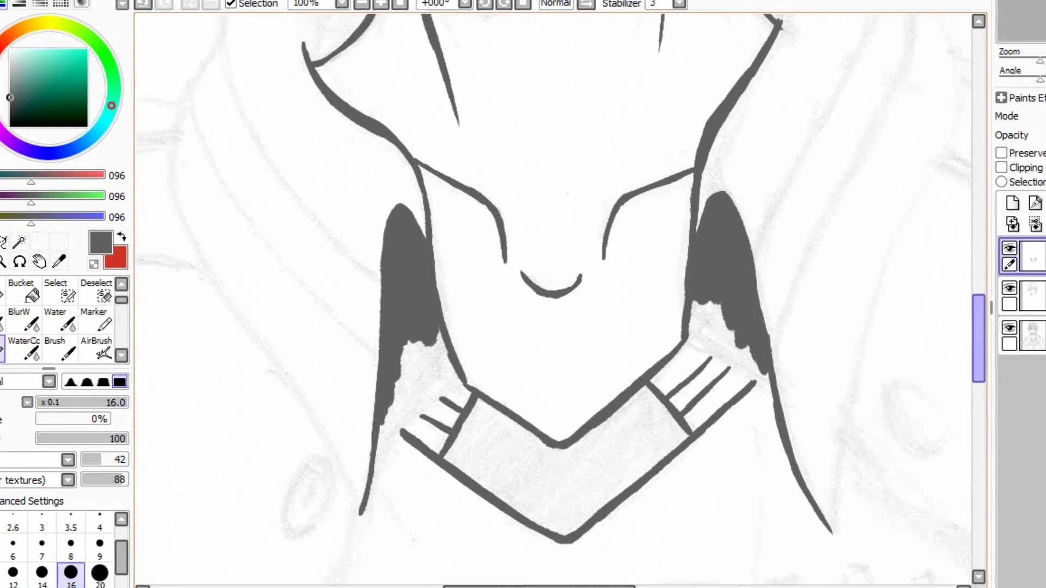
- Outline the hood's inner shadow shapes on both sides of the neck and fill the right one solid
{"action": "scroll", "coordinate": [381, 112], "scroll_direction": "up", "scroll_amount": 4}
{"action": "left_click_drag", "start_coordinate": [381, 111], "coordinate": [331, 169]}
{"action": "left_click_drag", "start_coordinate": [721, 109], "coordinate": [783, 202]}
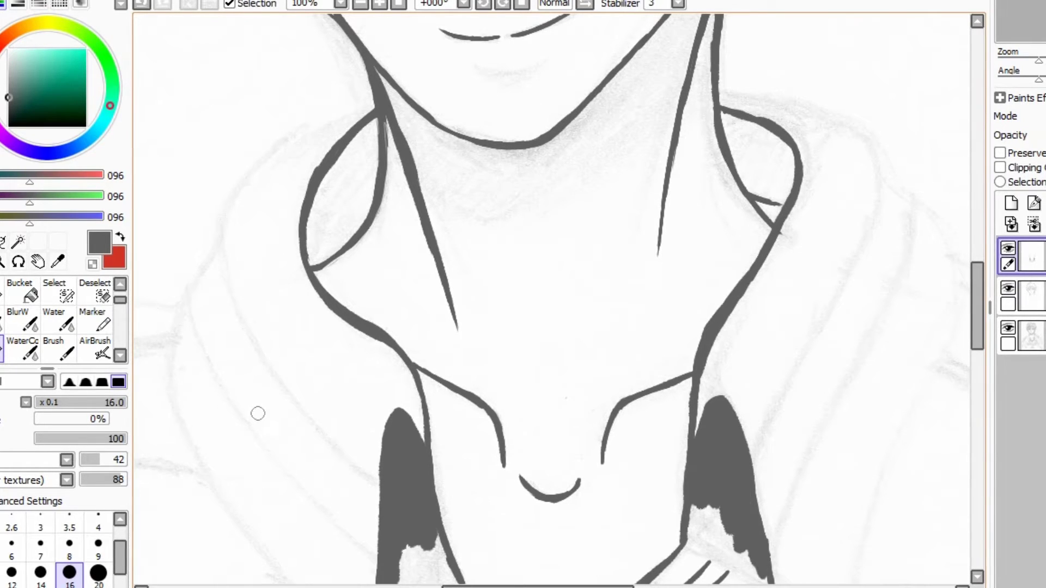
{"action": "mouse_move", "coordinate": [788, 207]}
{"action": "left_mouse_down"}
{"action": "mouse_move", "coordinate": [764, 141]}
{"action": "mouse_move", "coordinate": [735, 134]}
{"action": "mouse_move", "coordinate": [764, 128]}
{"action": "left_mouse_up"}
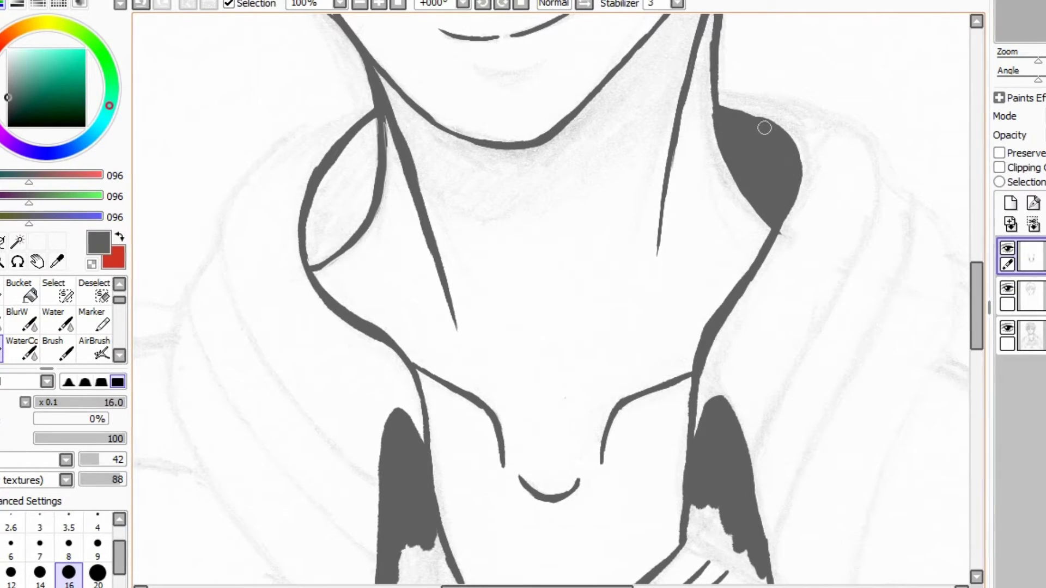
- Fill the left shadow shape and ink the hood's outer left edge down to the tip of the jacket opening
{"action": "mouse_move", "coordinate": [368, 131]}
{"action": "left_mouse_down"}
{"action": "mouse_move", "coordinate": [331, 171]}
{"action": "mouse_move", "coordinate": [321, 261]}
{"action": "mouse_move", "coordinate": [345, 155]}
{"action": "mouse_move", "coordinate": [359, 159]}
{"action": "mouse_move", "coordinate": [379, 110]}
{"action": "mouse_move", "coordinate": [258, 166]}
{"action": "mouse_move", "coordinate": [215, 250]}
{"action": "left_mouse_up"}
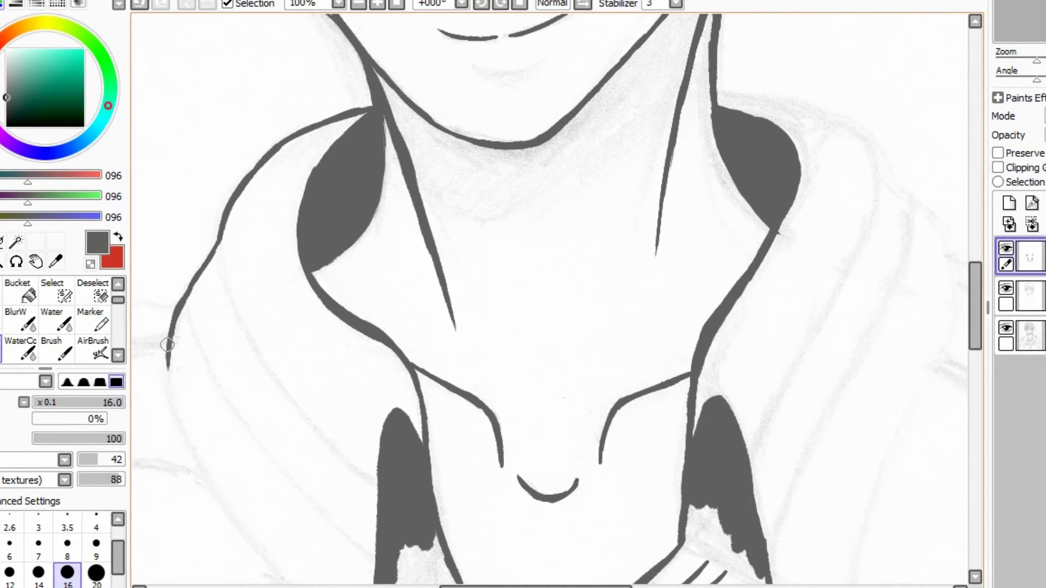
{"action": "left_click_drag", "start_coordinate": [167, 344], "coordinate": [273, 564]}
{"action": "scroll", "coordinate": [252, 343], "scroll_direction": "down", "scroll_amount": 4}
{"action": "left_click_drag", "start_coordinate": [252, 327], "coordinate": [343, 470]}
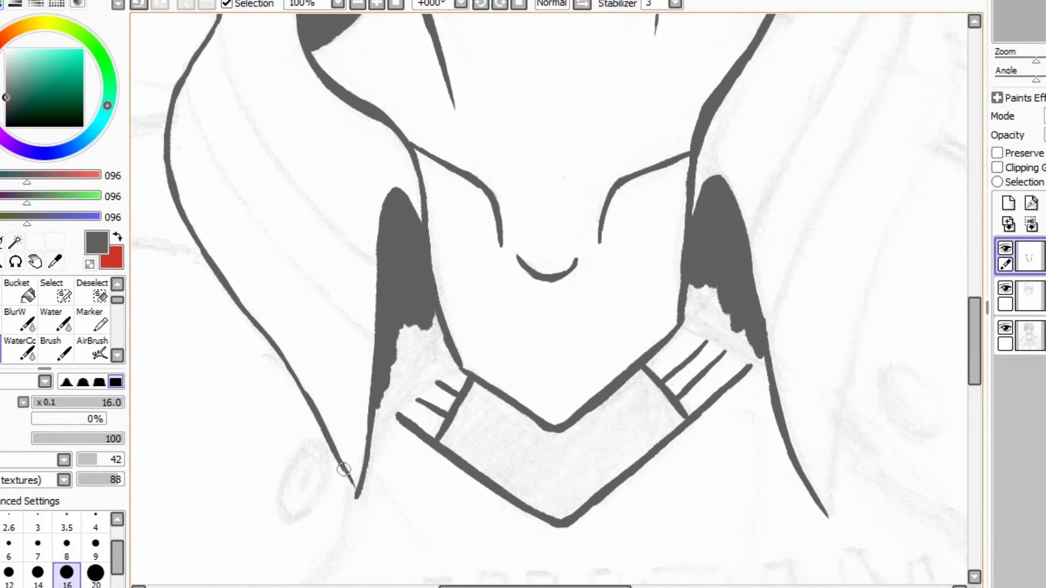
- Draw two long curved fold lines down the left side of the hood to the dark inner shape
{"action": "key", "text": "n"}
{"action": "scroll", "coordinate": [890, 283], "scroll_direction": "up", "scroll_amount": 1}
{"action": "mouse_move", "coordinate": [219, 86]}
{"action": "left_mouse_down"}
{"action": "mouse_move", "coordinate": [256, 210]}
{"action": "mouse_move", "coordinate": [375, 341]}
{"action": "left_mouse_up"}
{"action": "mouse_move", "coordinate": [184, 154]}
{"action": "left_mouse_down"}
{"action": "mouse_move", "coordinate": [300, 352]}
{"action": "mouse_move", "coordinate": [374, 416]}
{"action": "left_mouse_up"}
- Ink the hood's outer right edge from the shoulder curve down to the pointed tip of the jacket opening
{"action": "left_click_drag", "start_coordinate": [533, 587], "coordinate": [569, 586]}
{"action": "left_click_drag", "start_coordinate": [973, 329], "coordinate": [973, 311]}
{"action": "mouse_move", "coordinate": [556, 60]}
{"action": "left_mouse_down"}
{"action": "mouse_move", "coordinate": [739, 158]}
{"action": "mouse_move", "coordinate": [790, 252]}
{"action": "left_mouse_up"}
{"action": "scroll", "coordinate": [948, 217], "scroll_direction": "down", "scroll_amount": 2}
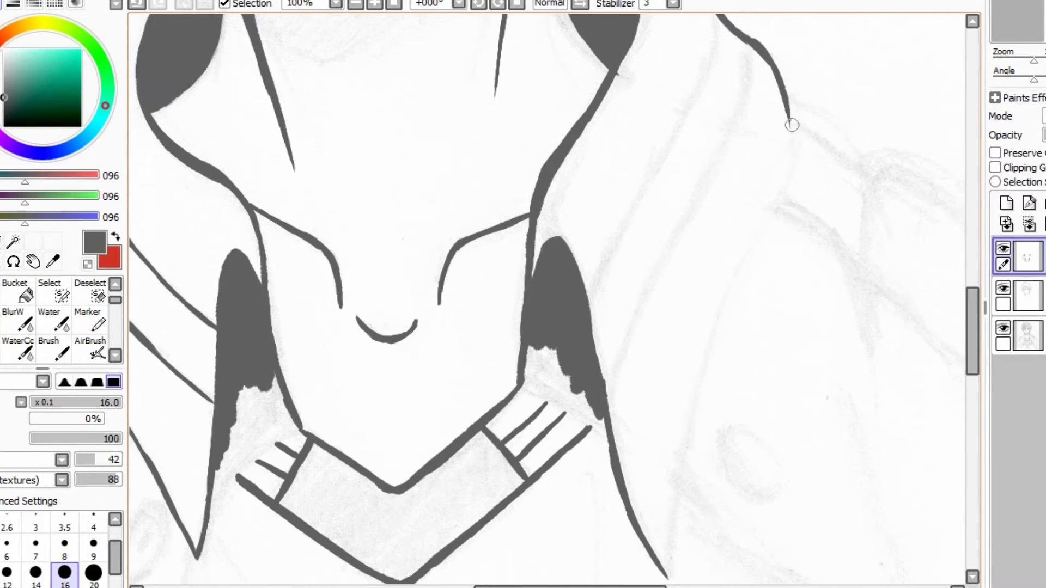
{"action": "left_click_drag", "start_coordinate": [790, 126], "coordinate": [718, 309]}
{"action": "left_click_drag", "start_coordinate": [757, 227], "coordinate": [703, 372]}
{"action": "scroll", "coordinate": [727, 293], "scroll_direction": "down", "scroll_amount": 2}
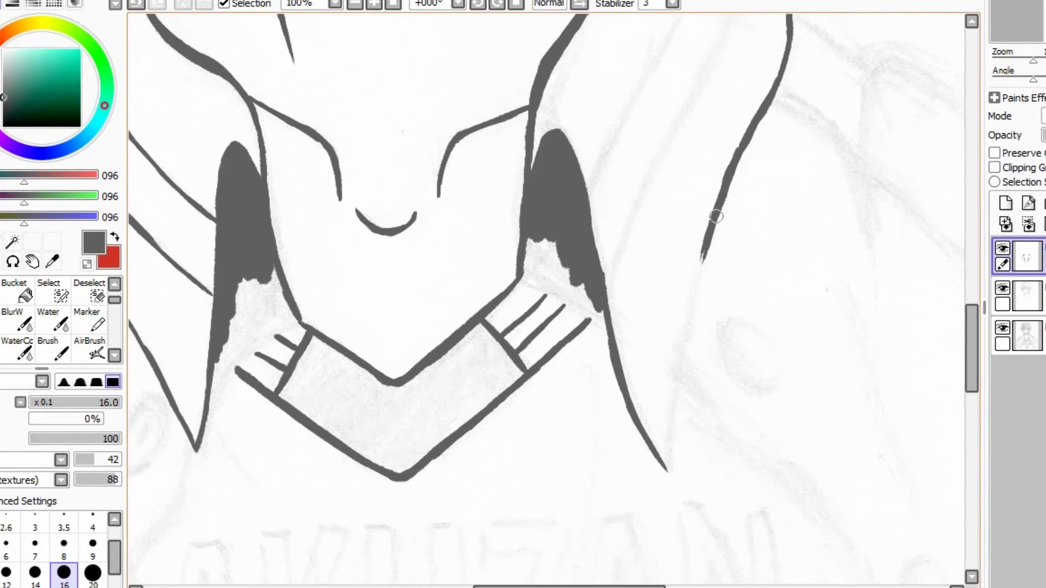
{"action": "mouse_move", "coordinate": [723, 194]}
{"action": "left_mouse_down"}
{"action": "mouse_move", "coordinate": [681, 355]}
{"action": "mouse_move", "coordinate": [673, 442]}
{"action": "left_mouse_up"}
{"action": "left_click_drag", "start_coordinate": [683, 358], "coordinate": [668, 474]}
{"action": "key", "text": "e"}
{"action": "key", "text": "n"}
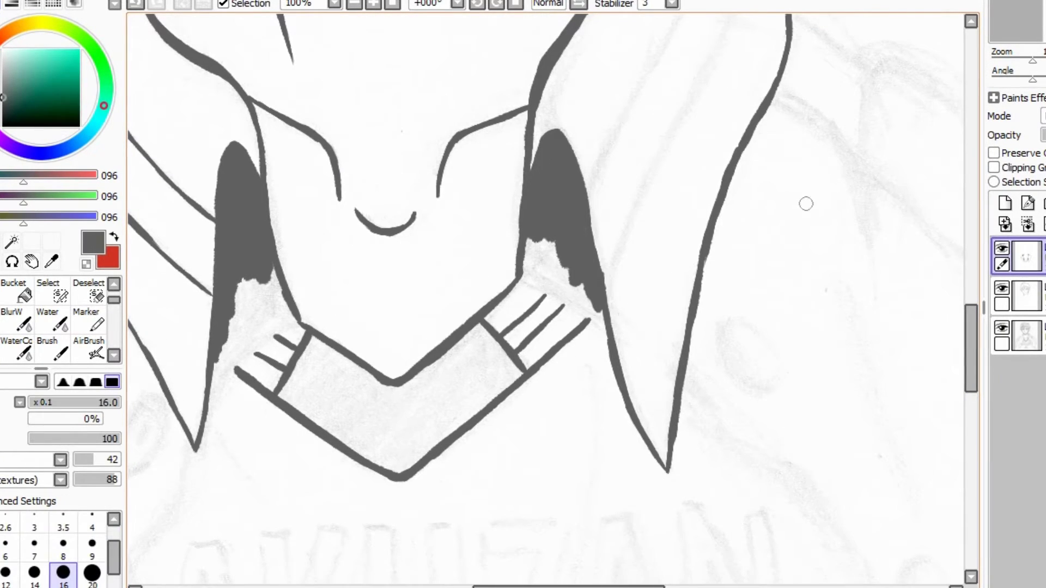
- Draw two long curved fold lines down the right side of the hood to the dark inner shape
{"action": "left_click_drag", "start_coordinate": [971, 354], "coordinate": [971, 317]}
{"action": "left_click_drag", "start_coordinate": [699, 213], "coordinate": [586, 424]}
{"action": "left_click_drag", "start_coordinate": [751, 173], "coordinate": [599, 500]}
{"action": "key", "text": "b"}
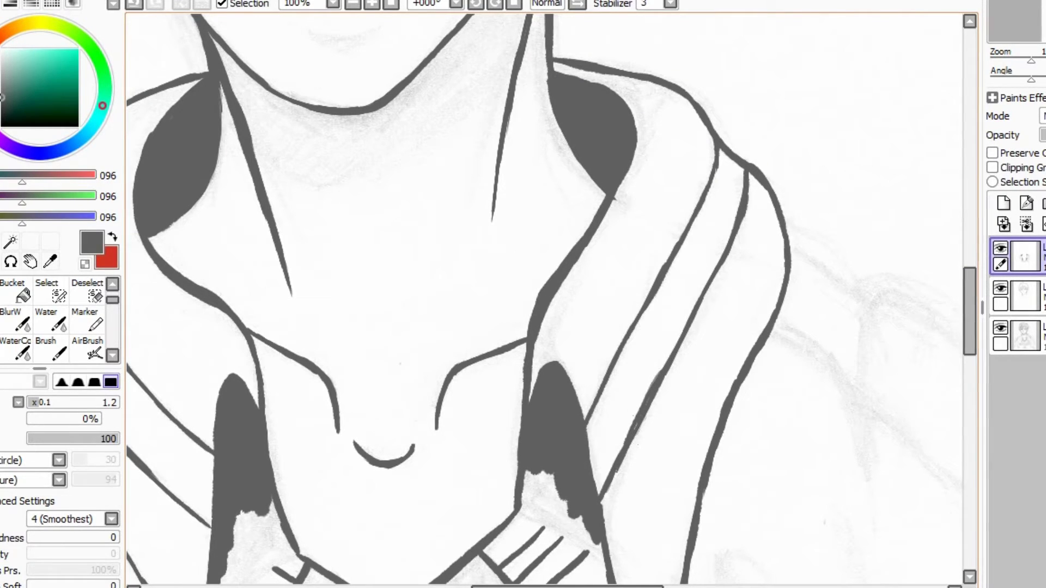
{"action": "scroll", "coordinate": [545, 300], "scroll_direction": "down", "scroll_amount": 1}
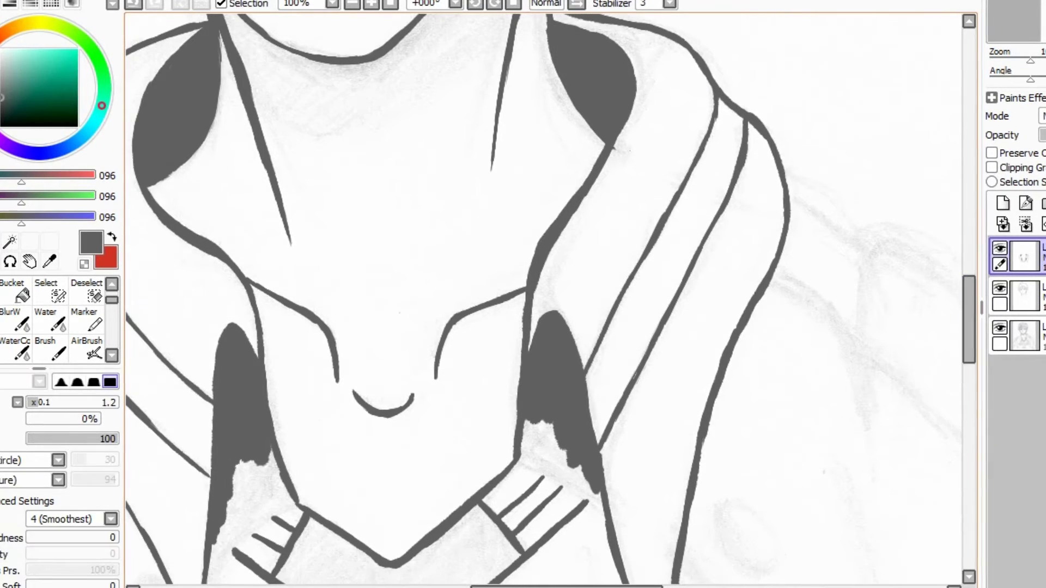
{"action": "left_click", "coordinate": [1024, 256]}
{"action": "key", "text": "n"}
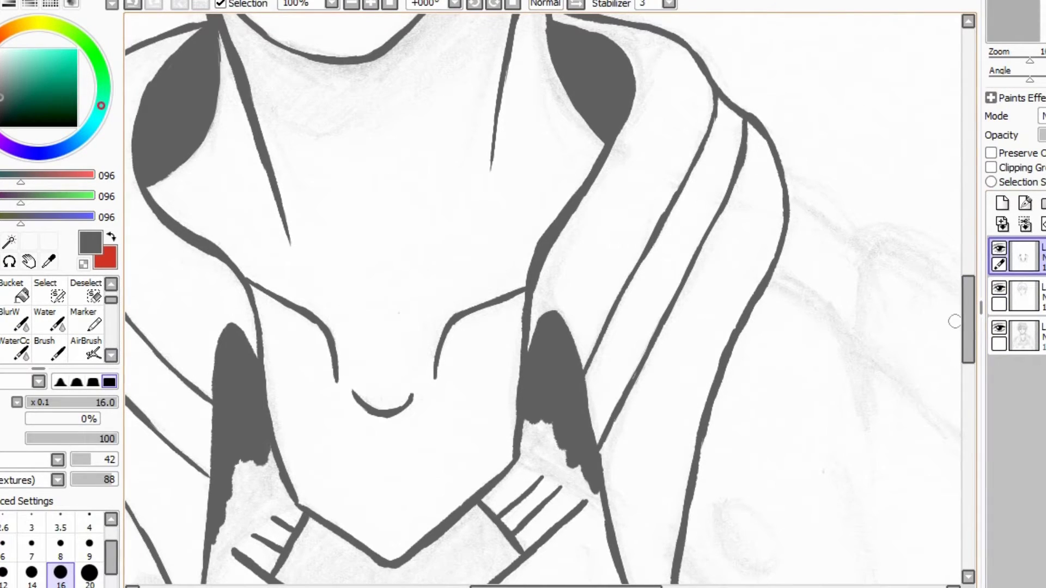
- Blend the lower edges of both dark hood shadows into a soft gradient using the BlurW brush at size 39
{"action": "left_click_drag", "start_coordinate": [968, 320], "coordinate": [968, 343]}
{"action": "left_click_drag", "start_coordinate": [566, 587], "coordinate": [532, 586]}
{"action": "key", "text": "c"}
{"action": "left_click_drag", "start_coordinate": [376, 309], "coordinate": [380, 362]}
{"action": "left_click_drag", "start_coordinate": [44, 403], "coordinate": [60, 403]}
{"action": "mouse_move", "coordinate": [402, 338]}
{"action": "left_mouse_down"}
{"action": "mouse_move", "coordinate": [383, 283]}
{"action": "mouse_move", "coordinate": [368, 397]}
{"action": "left_mouse_up"}
{"action": "mouse_move", "coordinate": [686, 282]}
{"action": "left_mouse_down"}
{"action": "mouse_move", "coordinate": [687, 250]}
{"action": "mouse_move", "coordinate": [729, 345]}
{"action": "left_mouse_up"}
{"action": "left_click", "coordinate": [37, 419]}
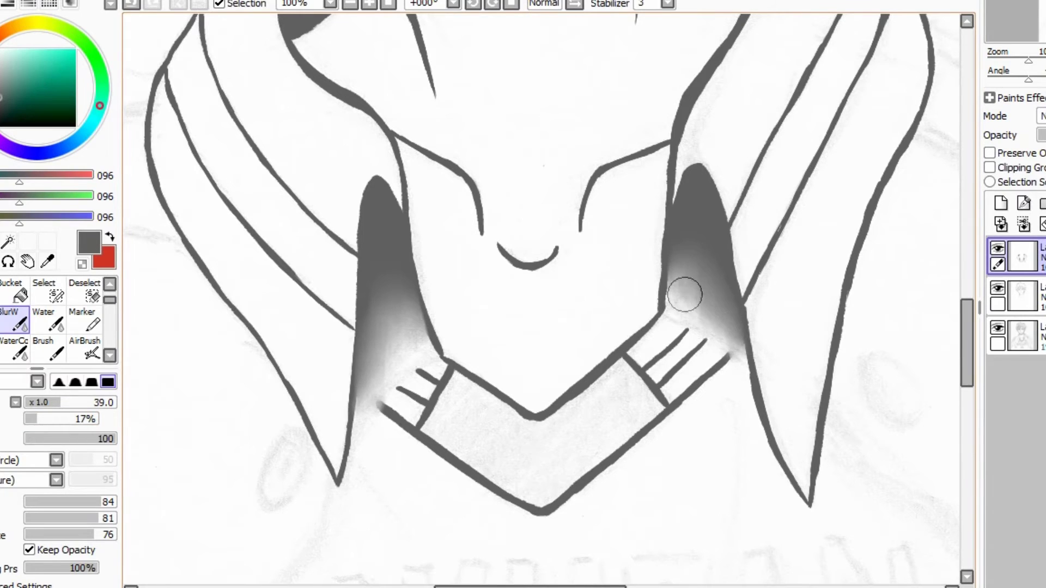
- Extend the collar stripes and lower collar edge through the blurred shadows on both sides with the size 16 brush
{"action": "key", "text": "n"}
{"action": "left_click_drag", "start_coordinate": [358, 385], "coordinate": [388, 416]}
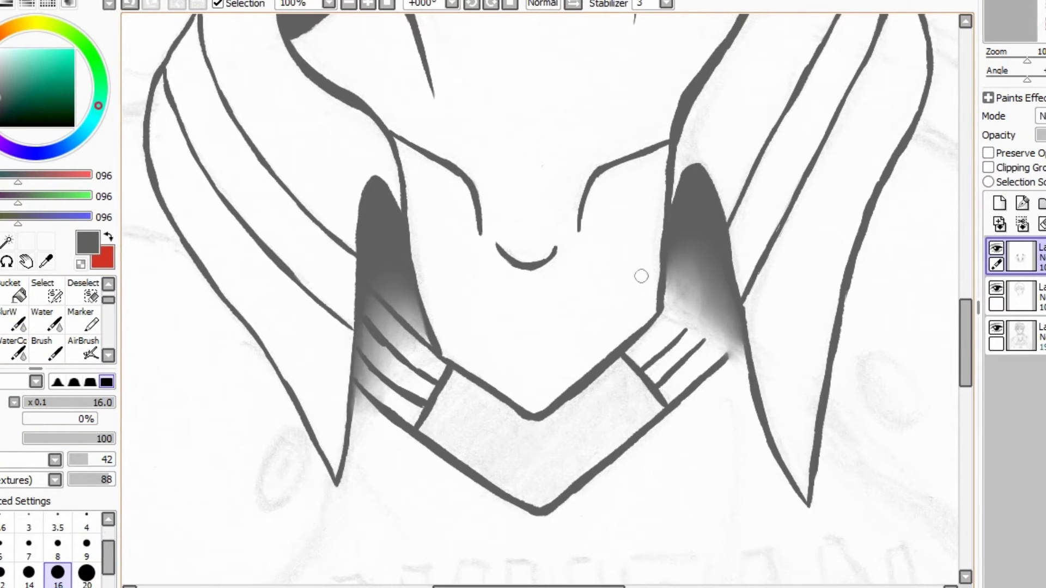
{"action": "left_click_drag", "start_coordinate": [965, 343], "coordinate": [965, 268]}
{"action": "left_click", "coordinate": [1021, 297]}
{"action": "left_click_drag", "start_coordinate": [460, 305], "coordinate": [519, 307]}
{"action": "key", "text": "ctrl+z"}
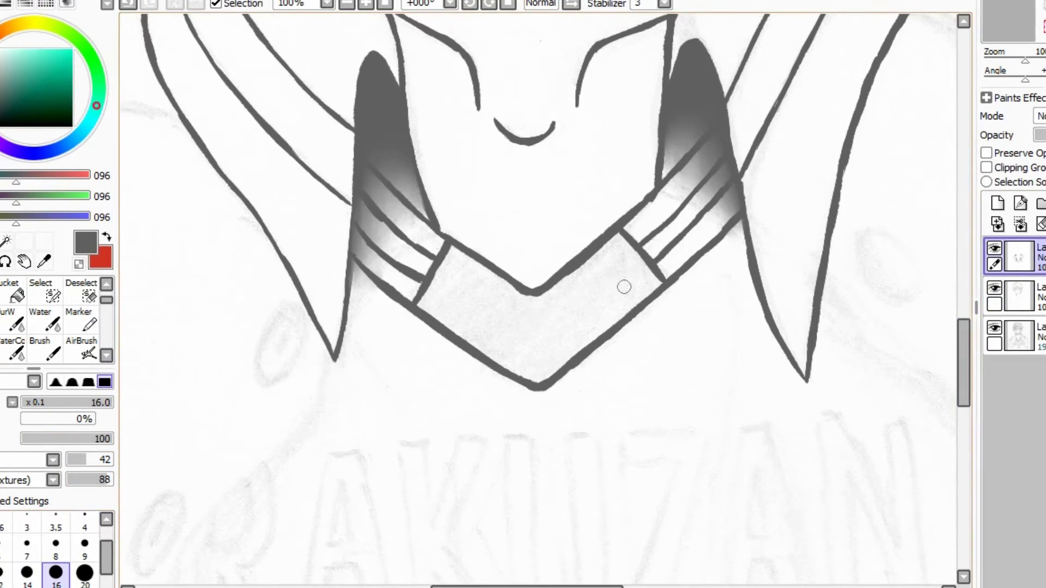
- Set the brush size to 14 and outline the letter R of the RAKUZAN shirt lettering, leaving its upper left open
{"action": "left_click_drag", "start_coordinate": [964, 363], "coordinate": [964, 400]}
{"action": "left_click", "coordinate": [27, 573]}
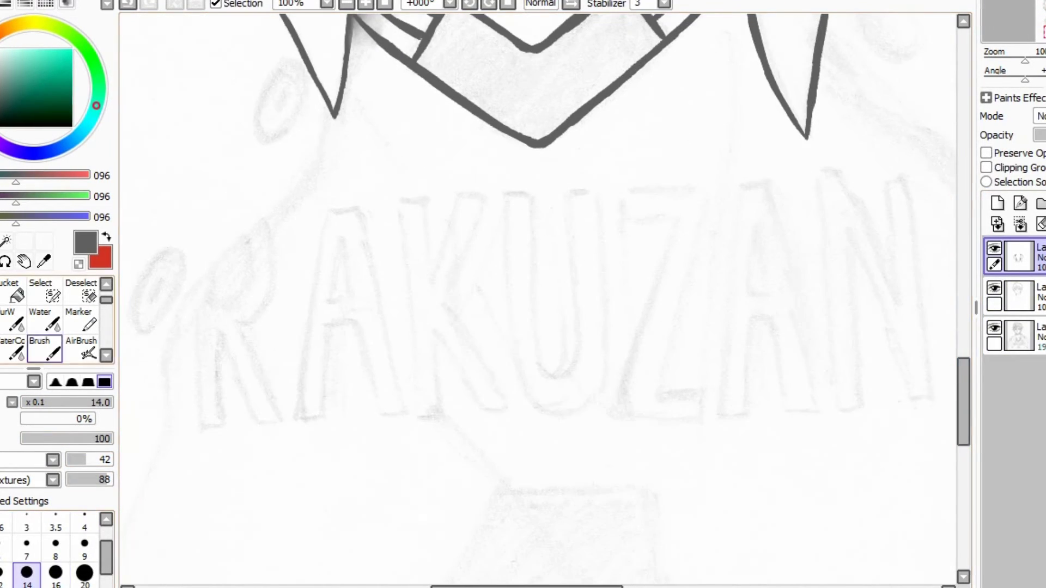
{"action": "scroll", "coordinate": [538, 299], "scroll_direction": "up", "scroll_amount": 2}
{"action": "left_click_drag", "start_coordinate": [521, 586], "coordinate": [457, 587]}
{"action": "mouse_move", "coordinate": [425, 146]}
{"action": "left_mouse_down"}
{"action": "mouse_move", "coordinate": [369, 349]}
{"action": "mouse_move", "coordinate": [450, 534]}
{"action": "left_mouse_up"}
{"action": "mouse_move", "coordinate": [332, 375]}
{"action": "left_mouse_down"}
{"action": "mouse_move", "coordinate": [455, 539]}
{"action": "mouse_move", "coordinate": [331, 528]}
{"action": "mouse_move", "coordinate": [284, 550]}
{"action": "left_mouse_up"}
{"action": "left_click_drag", "start_coordinate": [279, 283], "coordinate": [283, 550]}
{"action": "mouse_move", "coordinate": [315, 251]}
{"action": "left_mouse_down"}
{"action": "mouse_move", "coordinate": [391, 242]}
{"action": "mouse_move", "coordinate": [379, 174]}
{"action": "left_mouse_up"}
- Outline the first letter A of RAKUZAN, including its triangular inner opening
{"action": "mouse_move", "coordinate": [538, 126]}
{"action": "left_mouse_down"}
{"action": "mouse_move", "coordinate": [608, 119]}
{"action": "mouse_move", "coordinate": [516, 308]}
{"action": "mouse_move", "coordinate": [473, 532]}
{"action": "mouse_move", "coordinate": [538, 531]}
{"action": "left_mouse_up"}
{"action": "left_click_drag", "start_coordinate": [552, 358], "coordinate": [515, 536]}
{"action": "mouse_move", "coordinate": [551, 357]}
{"action": "left_mouse_down"}
{"action": "mouse_move", "coordinate": [601, 355]}
{"action": "mouse_move", "coordinate": [677, 532]}
{"action": "mouse_move", "coordinate": [700, 538]}
{"action": "left_mouse_up"}
{"action": "left_click_drag", "start_coordinate": [609, 121], "coordinate": [699, 535]}
{"action": "left_click_drag", "start_coordinate": [571, 179], "coordinate": [595, 292]}
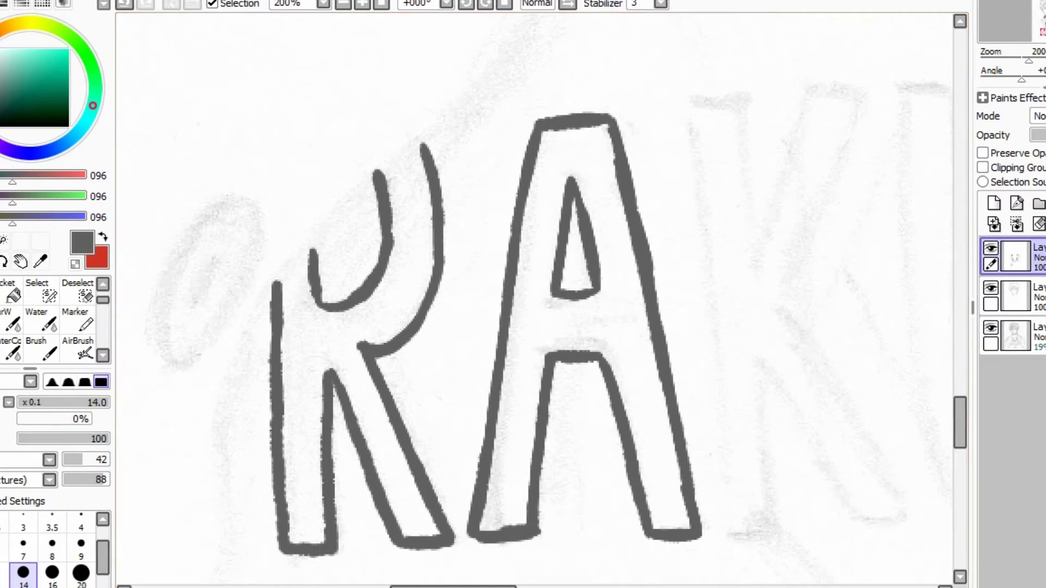
- Outline the letter K of RAKUZAN as a closed block letter and clean up its edges
{"action": "left_click_drag", "start_coordinate": [453, 587], "coordinate": [495, 587]}
{"action": "left_click_drag", "start_coordinate": [404, 110], "coordinate": [455, 106]}
{"action": "left_click_drag", "start_coordinate": [457, 104], "coordinate": [468, 264]}
{"action": "mouse_move", "coordinate": [402, 107]}
{"action": "left_mouse_down"}
{"action": "mouse_move", "coordinate": [434, 529]}
{"action": "mouse_move", "coordinate": [484, 533]}
{"action": "left_mouse_up"}
{"action": "left_click_drag", "start_coordinate": [476, 365], "coordinate": [483, 530]}
{"action": "mouse_move", "coordinate": [478, 365]}
{"action": "left_mouse_down"}
{"action": "mouse_move", "coordinate": [548, 479]}
{"action": "mouse_move", "coordinate": [636, 524]}
{"action": "left_mouse_up"}
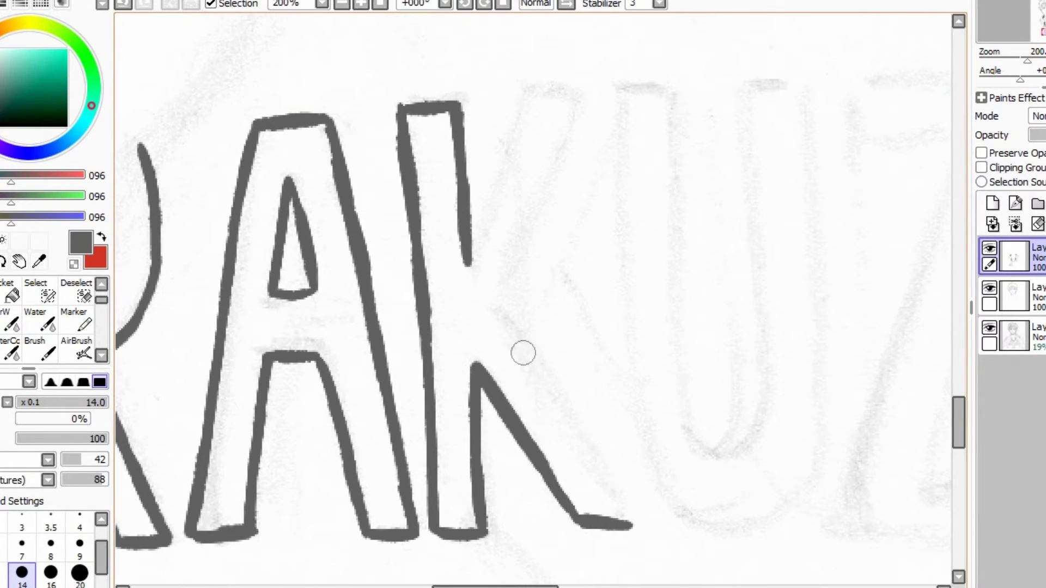
{"action": "left_click_drag", "start_coordinate": [504, 310], "coordinate": [636, 523]}
{"action": "mouse_move", "coordinate": [468, 264]}
{"action": "left_mouse_down"}
{"action": "mouse_move", "coordinate": [556, 96]}
{"action": "mouse_move", "coordinate": [506, 269]}
{"action": "mouse_move", "coordinate": [518, 338]}
{"action": "left_mouse_up"}
{"action": "key", "text": "e"}
{"action": "left_click", "coordinate": [31, 402]}
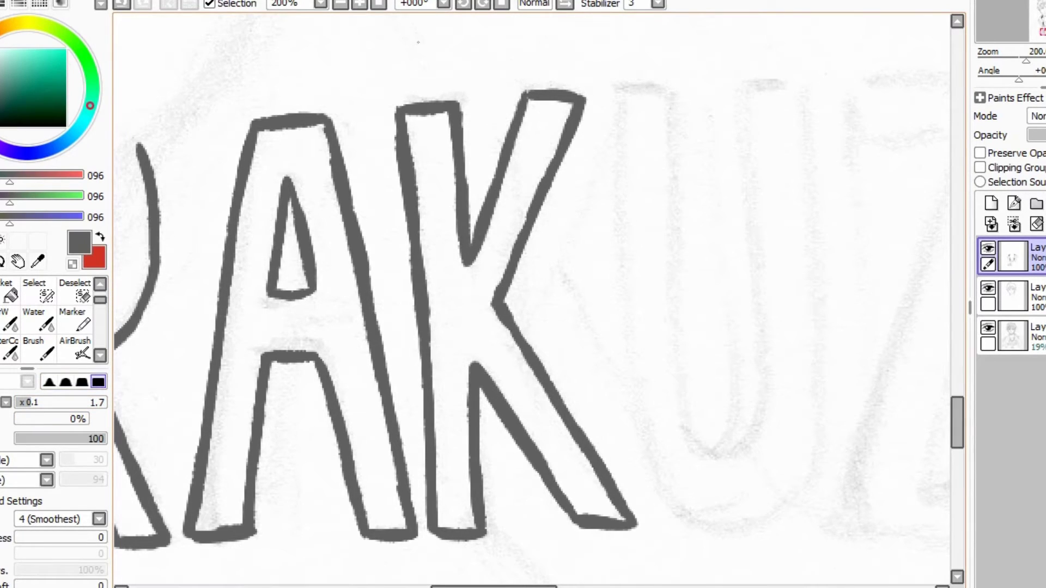
- Outline the letter U of RAKUZAN with its inner and outer curves and tidy the stroke edges
{"action": "key", "text": "n"}
{"action": "left_click_drag", "start_coordinate": [494, 587], "coordinate": [524, 586]}
{"action": "left_click_drag", "start_coordinate": [429, 95], "coordinate": [473, 96]}
{"action": "left_click_drag", "start_coordinate": [601, 94], "coordinate": [549, 93]}
{"action": "mouse_move", "coordinate": [473, 95]}
{"action": "left_mouse_down"}
{"action": "mouse_move", "coordinate": [469, 163]}
{"action": "mouse_move", "coordinate": [546, 446]}
{"action": "mouse_move", "coordinate": [569, 420]}
{"action": "left_mouse_up"}
{"action": "left_click_drag", "start_coordinate": [550, 95], "coordinate": [567, 425]}
{"action": "mouse_move", "coordinate": [423, 89]}
{"action": "left_mouse_down"}
{"action": "mouse_move", "coordinate": [435, 303]}
{"action": "mouse_move", "coordinate": [425, 355]}
{"action": "mouse_move", "coordinate": [514, 531]}
{"action": "left_mouse_up"}
{"action": "left_click_drag", "start_coordinate": [605, 90], "coordinate": [621, 333]}
{"action": "left_click_drag", "start_coordinate": [599, 496], "coordinate": [545, 530]}
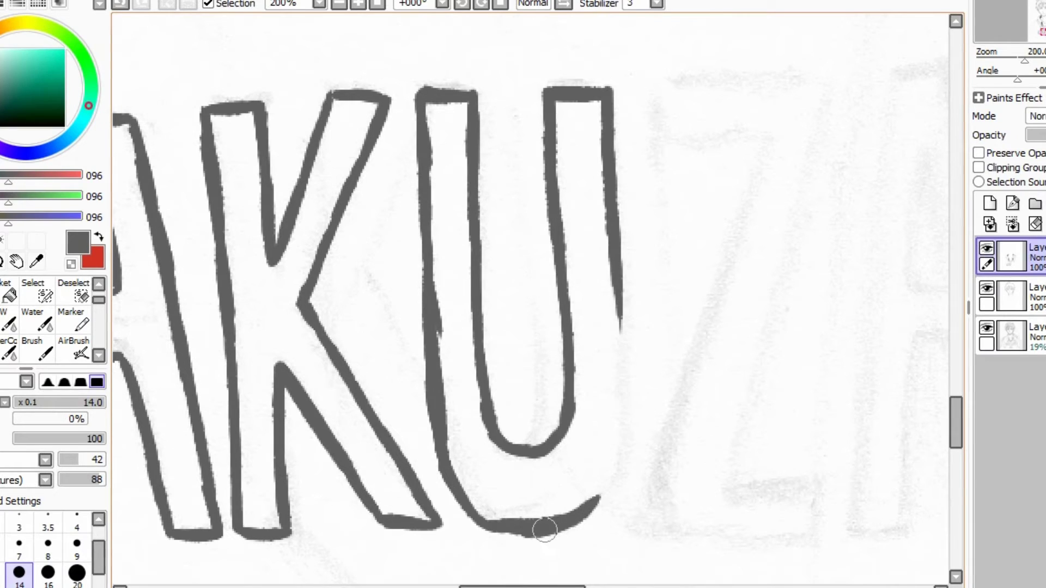
{"action": "left_click_drag", "start_coordinate": [621, 333], "coordinate": [550, 531]}
{"action": "left_click_drag", "start_coordinate": [621, 392], "coordinate": [616, 311]}
{"action": "key", "text": "e"}
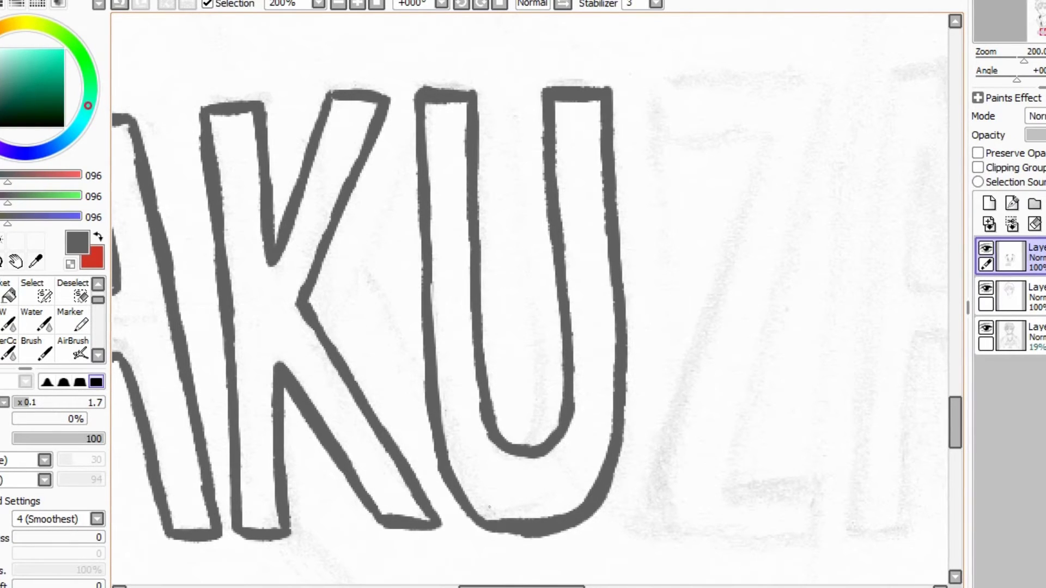
- Outline the letter Z of RAKUZAN over the pencil sketch
{"action": "key", "text": "n"}
{"action": "scroll", "coordinate": [527, 479], "scroll_direction": "right", "scroll_amount": 3}
{"action": "mouse_move", "coordinate": [439, 143]}
{"action": "left_mouse_down"}
{"action": "mouse_move", "coordinate": [539, 84]}
{"action": "mouse_move", "coordinate": [609, 122]}
{"action": "mouse_move", "coordinate": [509, 447]}
{"action": "mouse_move", "coordinate": [443, 518]}
{"action": "mouse_move", "coordinate": [545, 140]}
{"action": "mouse_move", "coordinate": [432, 434]}
{"action": "left_mouse_up"}
{"action": "left_click_drag", "start_coordinate": [539, 136], "coordinate": [520, 202]}
- Outline the second letter A of RAKUZAN, including its triangular inner opening, and trim its corners
{"action": "scroll", "coordinate": [522, 218], "scroll_direction": "right", "scroll_amount": 3}
{"action": "mouse_move", "coordinate": [479, 73]}
{"action": "left_mouse_down"}
{"action": "mouse_move", "coordinate": [554, 105]}
{"action": "mouse_move", "coordinate": [648, 515]}
{"action": "mouse_move", "coordinate": [455, 365]}
{"action": "left_mouse_up"}
{"action": "left_click_drag", "start_coordinate": [459, 268], "coordinate": [442, 513]}
{"action": "mouse_move", "coordinate": [443, 513]}
{"action": "left_mouse_down"}
{"action": "mouse_move", "coordinate": [502, 513]}
{"action": "mouse_move", "coordinate": [506, 333]}
{"action": "left_mouse_up"}
{"action": "mouse_move", "coordinate": [506, 334]}
{"action": "left_mouse_down"}
{"action": "mouse_move", "coordinate": [541, 331]}
{"action": "mouse_move", "coordinate": [583, 498]}
{"action": "left_mouse_up"}
{"action": "left_click_drag", "start_coordinate": [582, 499], "coordinate": [647, 507]}
{"action": "key", "text": "e"}
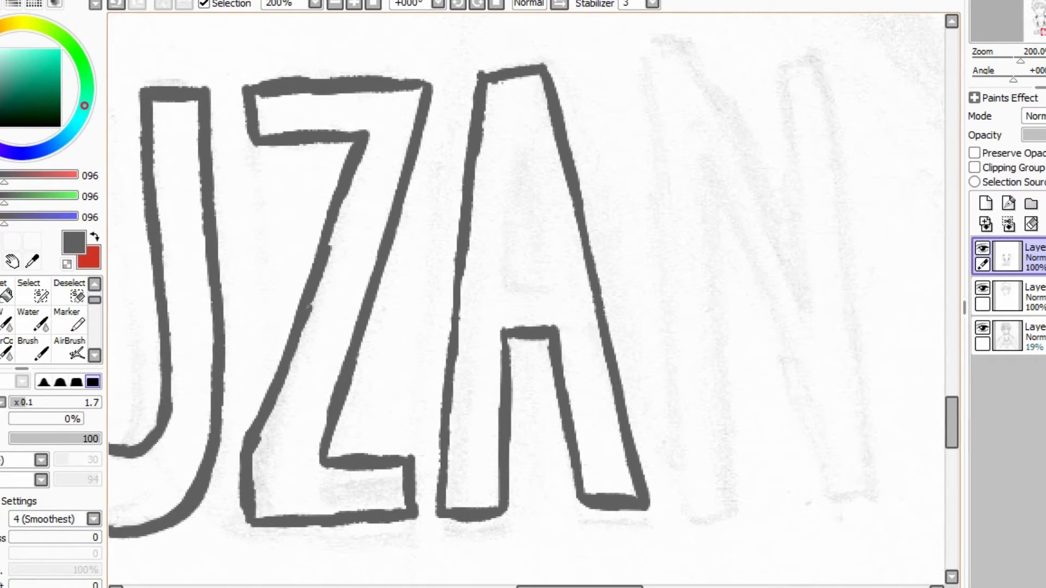
{"action": "left_click_drag", "start_coordinate": [494, 88], "coordinate": [496, 81]}
{"action": "key", "text": "n"}
{"action": "left_click_drag", "start_coordinate": [514, 148], "coordinate": [511, 281]}
{"action": "left_click_drag", "start_coordinate": [510, 283], "coordinate": [544, 280]}
{"action": "left_click_drag", "start_coordinate": [516, 148], "coordinate": [544, 271]}
- Outline the letter N of RAKUZAN and erase the stray overlaps along its strokes
{"action": "left_click_drag", "start_coordinate": [636, 63], "coordinate": [684, 57]}
{"action": "left_click_drag", "start_coordinate": [685, 56], "coordinate": [798, 325]}
{"action": "left_click_drag", "start_coordinate": [790, 49], "coordinate": [798, 327]}
{"action": "mouse_move", "coordinate": [635, 57]}
{"action": "left_mouse_down"}
{"action": "mouse_move", "coordinate": [661, 401]}
{"action": "mouse_move", "coordinate": [739, 509]}
{"action": "left_mouse_up"}
{"action": "mouse_move", "coordinate": [700, 217]}
{"action": "left_mouse_down"}
{"action": "mouse_move", "coordinate": [727, 507]}
{"action": "mouse_move", "coordinate": [823, 510]}
{"action": "left_mouse_up"}
{"action": "left_click_drag", "start_coordinate": [822, 509], "coordinate": [858, 507]}
{"action": "mouse_move", "coordinate": [790, 49]}
{"action": "left_mouse_down"}
{"action": "mouse_move", "coordinate": [850, 269]}
{"action": "mouse_move", "coordinate": [854, 508]}
{"action": "left_mouse_up"}
{"action": "key", "text": "e"}
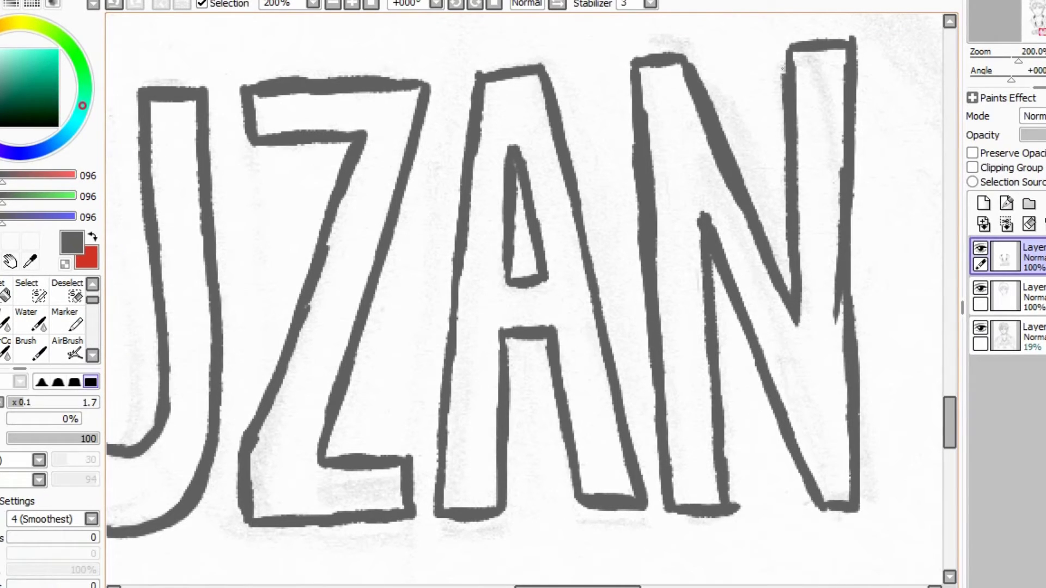
{"action": "left_click_drag", "start_coordinate": [840, 163], "coordinate": [834, 322]}
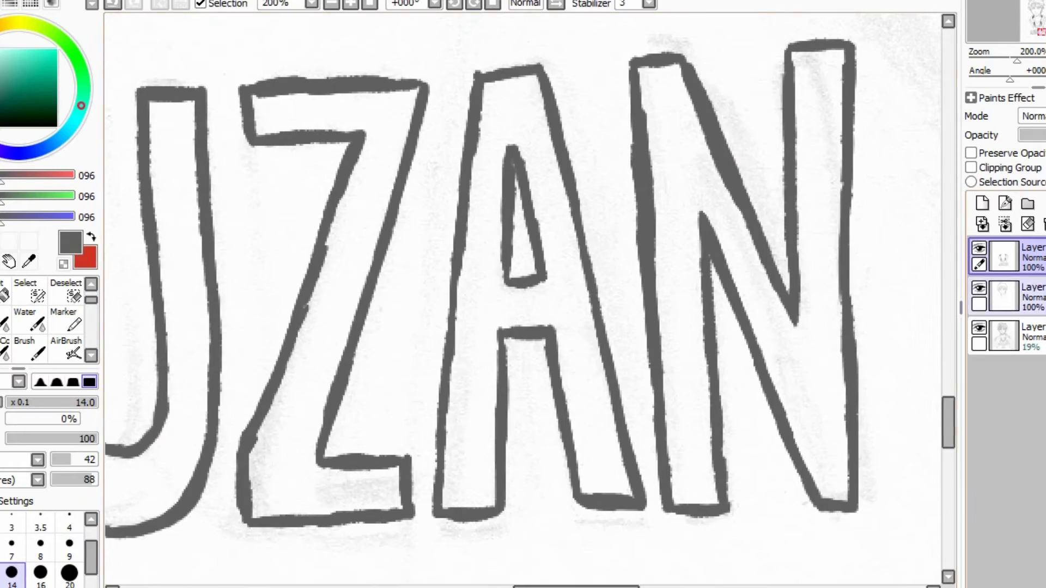
- Ink the thick outer and inner contours of the shape below the RAKUZAN lettering with the brush at size 20
{"action": "scroll", "coordinate": [801, 226], "scroll_direction": "down", "scroll_amount": 5}
{"action": "left_click_drag", "start_coordinate": [948, 321], "coordinate": [948, 346]}
{"action": "scroll", "coordinate": [679, 238], "scroll_direction": "up", "scroll_amount": 1}
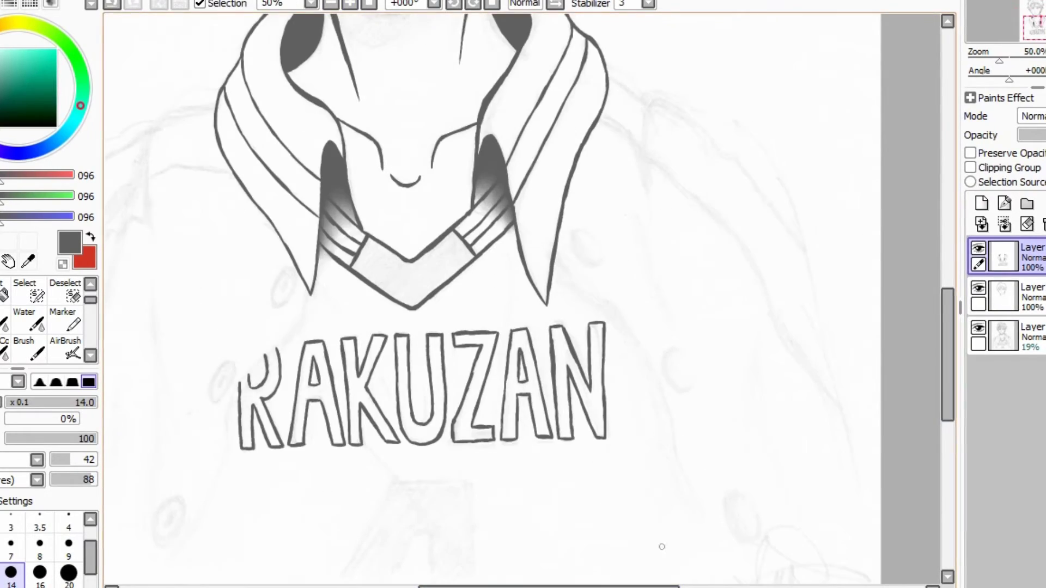
{"action": "left_click_drag", "start_coordinate": [545, 392], "coordinate": [684, 214]}
{"action": "scroll", "coordinate": [654, 273], "scroll_direction": "up", "scroll_amount": 4}
{"action": "mouse_move", "coordinate": [642, 534]}
{"action": "left_mouse_down"}
{"action": "mouse_move", "coordinate": [630, 267]}
{"action": "mouse_move", "coordinate": [587, 430]}
{"action": "left_mouse_up"}
{"action": "key", "text": "ctrl+z"}
{"action": "key", "text": "bracketright"}
{"action": "key", "text": "bracketright"}
{"action": "left_click_drag", "start_coordinate": [647, 278], "coordinate": [569, 438]}
{"action": "mouse_move", "coordinate": [712, 270]}
{"action": "left_mouse_down"}
{"action": "mouse_move", "coordinate": [556, 438]}
{"action": "mouse_move", "coordinate": [712, 432]}
{"action": "left_mouse_up"}
{"action": "left_click_drag", "start_coordinate": [551, 56], "coordinate": [334, 433]}
{"action": "mouse_move", "coordinate": [676, 261]}
{"action": "left_mouse_down"}
{"action": "mouse_move", "coordinate": [611, 315]}
{"action": "mouse_move", "coordinate": [714, 273]}
{"action": "mouse_move", "coordinate": [703, 420]}
{"action": "mouse_move", "coordinate": [519, 419]}
{"action": "left_mouse_up"}
{"action": "left_click_drag", "start_coordinate": [371, 53], "coordinate": [673, 41]}
{"action": "mouse_move", "coordinate": [381, 44]}
{"action": "left_mouse_down"}
{"action": "mouse_move", "coordinate": [665, 29]}
{"action": "mouse_move", "coordinate": [712, 433]}
{"action": "left_mouse_up"}
{"action": "mouse_move", "coordinate": [707, 40]}
{"action": "left_mouse_down"}
{"action": "mouse_move", "coordinate": [724, 440]}
{"action": "mouse_move", "coordinate": [695, 137]}
{"action": "left_mouse_up"}
{"action": "scroll", "coordinate": [548, 438], "scroll_direction": "down", "scroll_amount": 7}
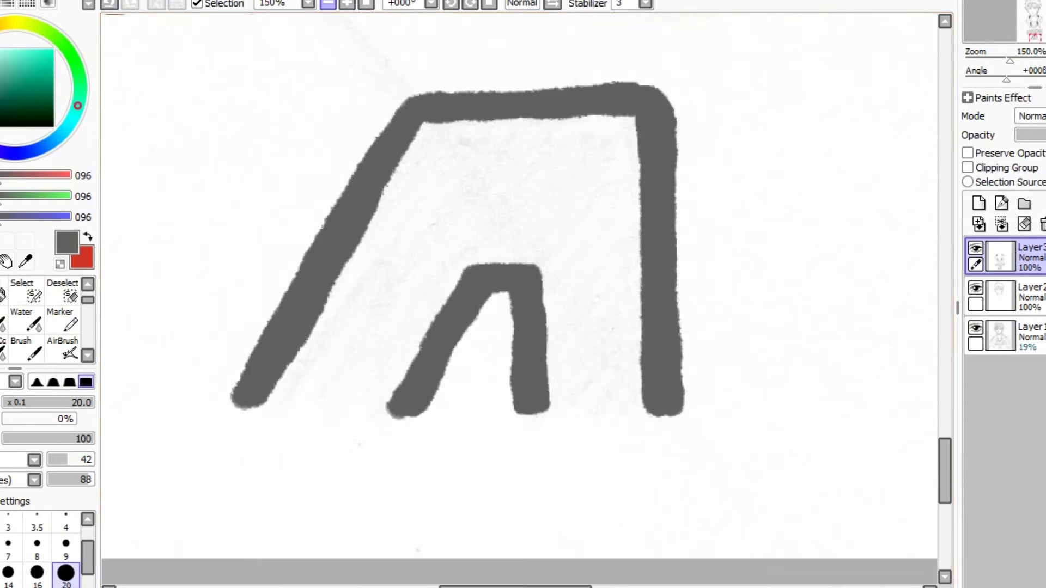
- Add a new layer and ink the left edge of the jacket opening from the hood tip past the letter R
{"action": "key", "text": "Up"}
{"action": "key", "text": "Up"}
{"action": "key", "text": "Up"}
{"action": "key", "text": "Up"}
{"action": "key", "text": "Down"}
{"action": "key", "text": "Down"}
{"action": "scroll", "coordinate": [519, 299], "scroll_direction": "up", "scroll_amount": 4}
{"action": "key", "text": "Left"}
{"action": "key", "text": "Left"}
{"action": "key", "text": "Left"}
{"action": "key", "text": "Left"}
{"action": "left_click", "coordinate": [978, 203]}
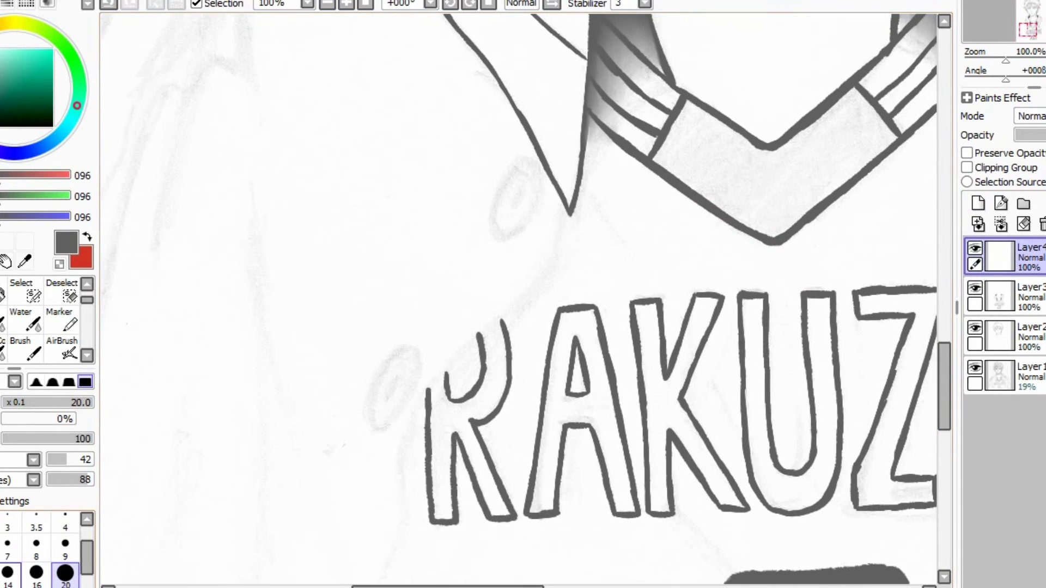
{"action": "left_click_drag", "start_coordinate": [540, 274], "coordinate": [400, 430]}
{"action": "scroll", "coordinate": [401, 430], "scroll_direction": "down", "scroll_amount": 5}
{"action": "mouse_move", "coordinate": [403, 163]}
{"action": "left_mouse_down"}
{"action": "mouse_move", "coordinate": [322, 427]}
{"action": "mouse_move", "coordinate": [280, 488]}
{"action": "left_mouse_up"}
{"action": "left_click_drag", "start_coordinate": [944, 427], "coordinate": [944, 395]}
{"action": "key", "text": "e"}
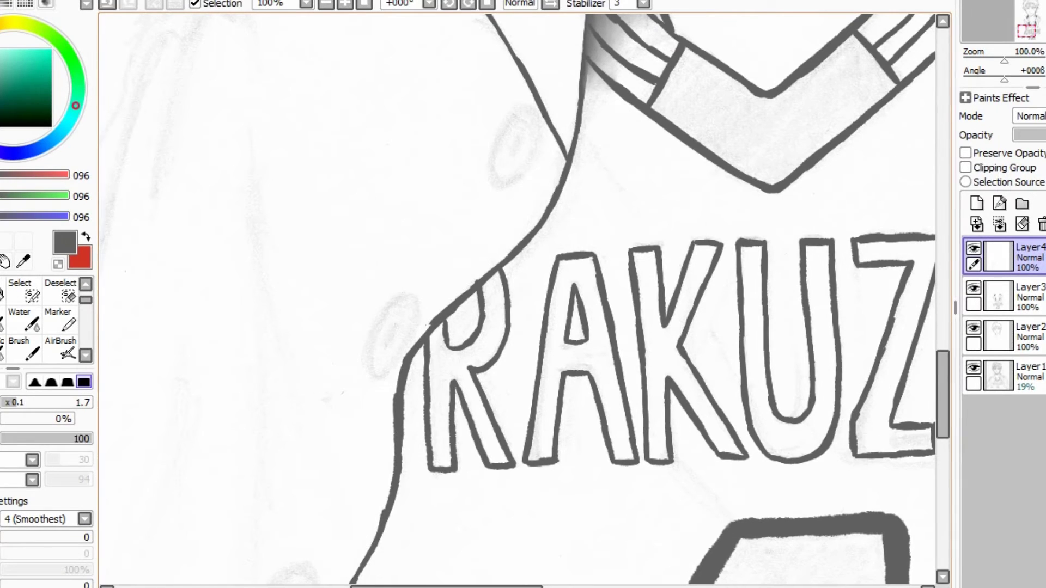
- Ink the three oval buttons with centre dots along the left jacket edge using the size 14 brush
{"action": "key", "text": "n"}
{"action": "mouse_move", "coordinate": [512, 122]}
{"action": "left_mouse_down"}
{"action": "mouse_move", "coordinate": [506, 175]}
{"action": "mouse_move", "coordinate": [511, 121]}
{"action": "left_mouse_up"}
{"action": "left_click_drag", "start_coordinate": [398, 302], "coordinate": [405, 303]}
{"action": "left_click_drag", "start_coordinate": [489, 167], "coordinate": [492, 149]}
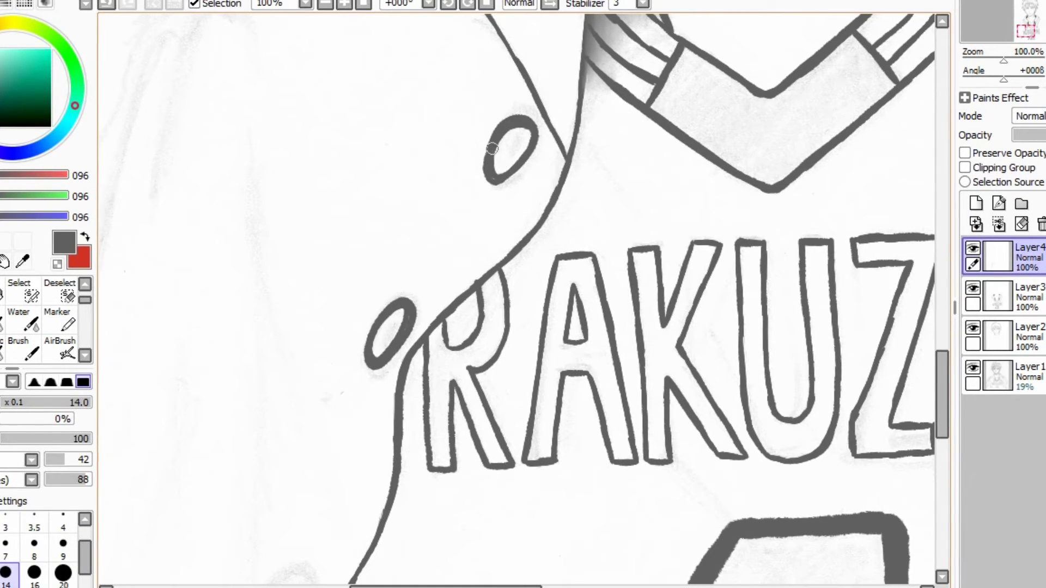
{"action": "left_click_drag", "start_coordinate": [384, 336], "coordinate": [390, 328]}
{"action": "left_click_drag", "start_coordinate": [942, 394], "coordinate": [942, 427]}
{"action": "left_click_drag", "start_coordinate": [296, 375], "coordinate": [293, 374]}
{"action": "left_click_drag", "start_coordinate": [286, 395], "coordinate": [283, 403]}
- Ink the left shoulder contour, the armhole seam and the outer sleeve edge down to the canvas border
{"action": "left_click_drag", "start_coordinate": [420, 587], "coordinate": [359, 587]}
{"action": "left_click_drag", "start_coordinate": [942, 427], "coordinate": [942, 333]}
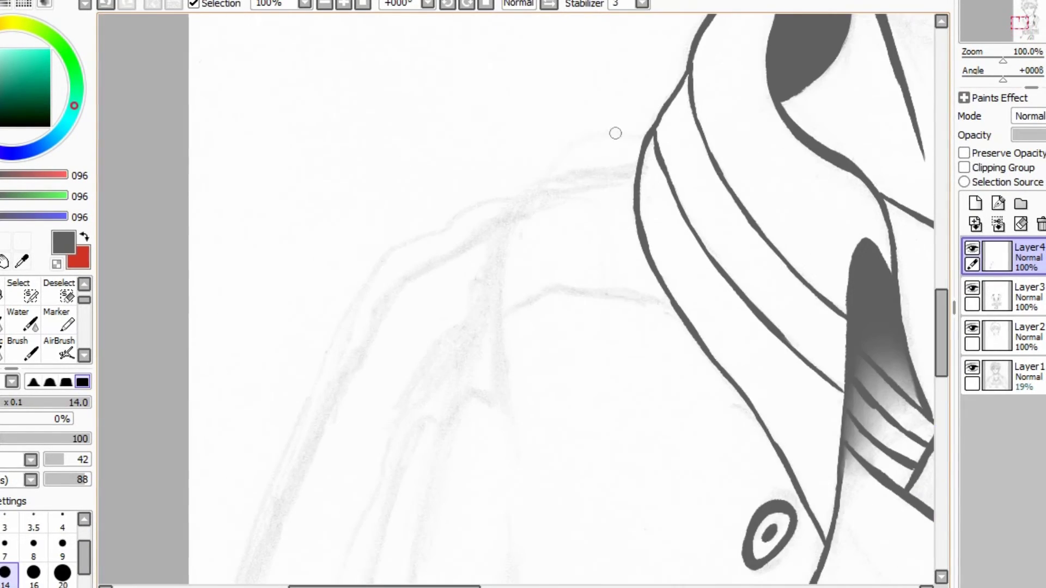
{"action": "left_click_drag", "start_coordinate": [646, 138], "coordinate": [510, 226]}
{"action": "left_click_drag", "start_coordinate": [515, 423], "coordinate": [525, 188]}
{"action": "left_click_drag", "start_coordinate": [395, 249], "coordinate": [280, 432]}
{"action": "scroll", "coordinate": [280, 432], "scroll_direction": "down", "scroll_amount": 5}
{"action": "left_click_drag", "start_coordinate": [290, 112], "coordinate": [187, 431]}
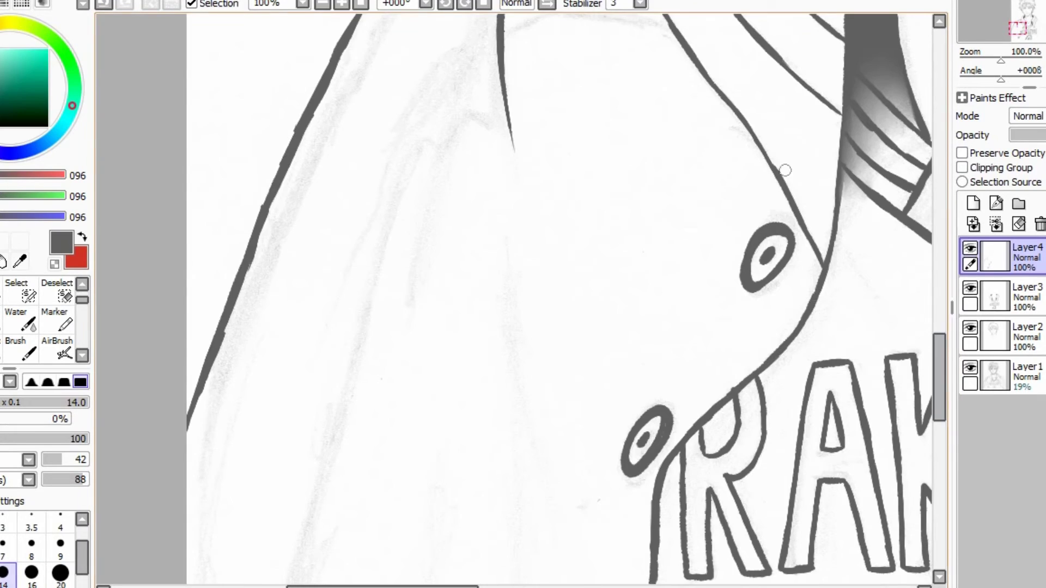
{"action": "scroll", "coordinate": [502, 84], "scroll_direction": "down", "scroll_amount": 6}
{"action": "scroll", "coordinate": [496, 213], "scroll_direction": "up", "scroll_amount": 11}
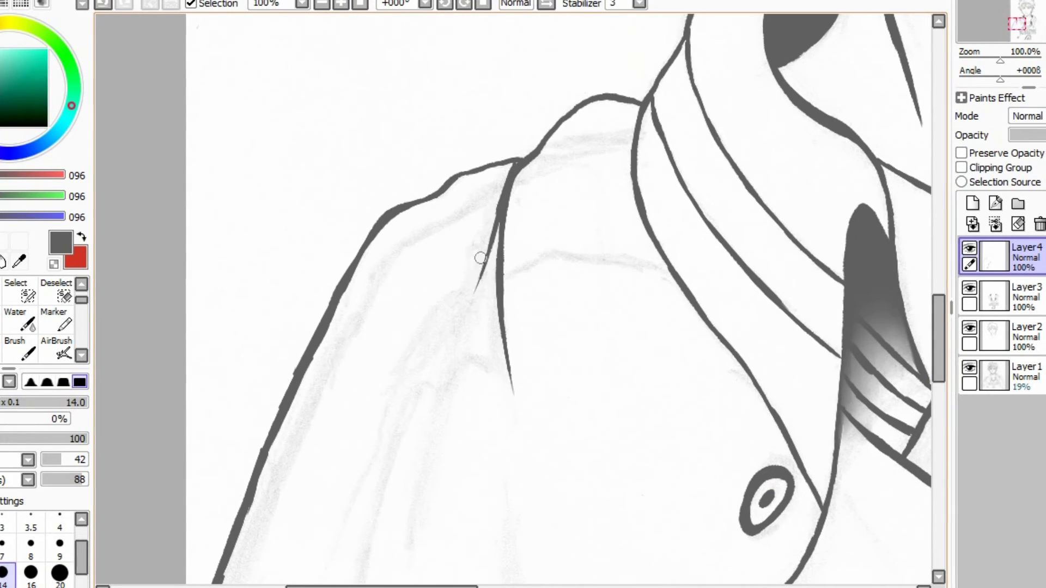
- Ink a tapered fold line below the left armhole seam and erase its lower part to a short point
{"action": "left_click_drag", "start_coordinate": [502, 194], "coordinate": [419, 534]}
{"action": "left_click_drag", "start_coordinate": [429, 485], "coordinate": [416, 580]}
{"action": "left_click_drag", "start_coordinate": [937, 319], "coordinate": [937, 335]}
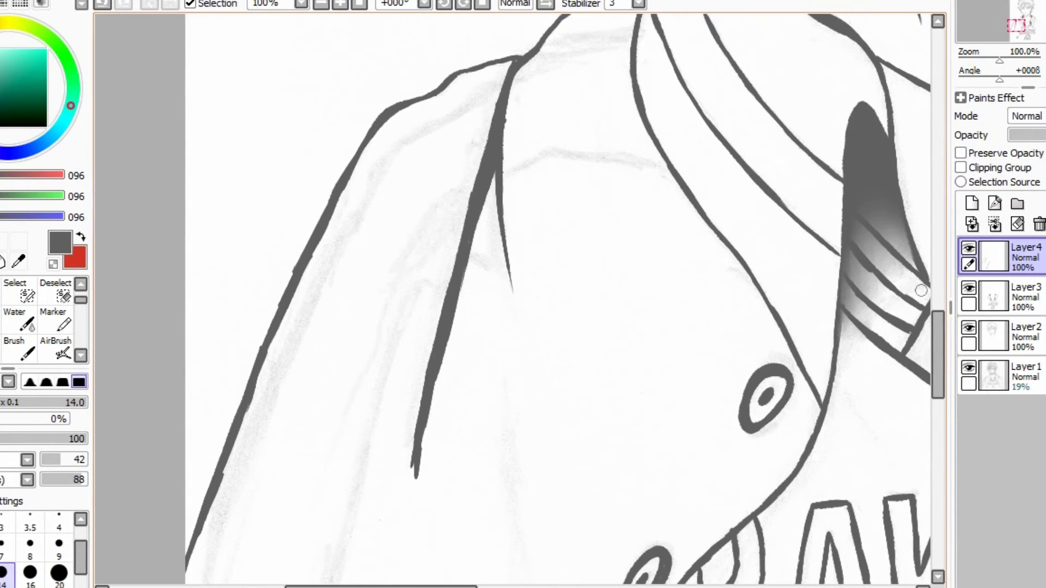
{"action": "key", "text": "e"}
{"action": "left_click_drag", "start_coordinate": [435, 366], "coordinate": [461, 201]}
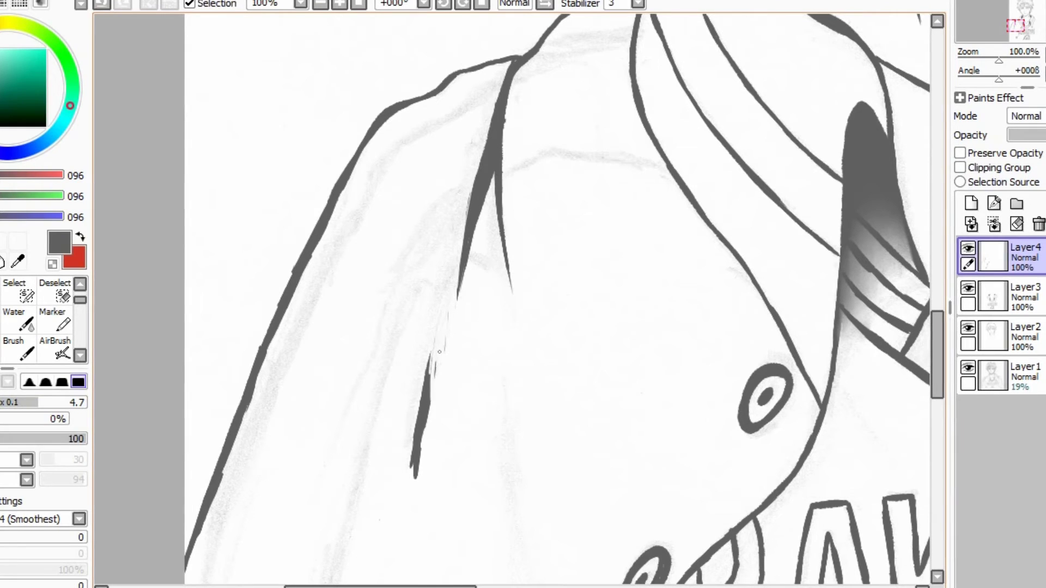
{"action": "left_click_drag", "start_coordinate": [430, 398], "coordinate": [415, 475]}
{"action": "key", "text": "n"}
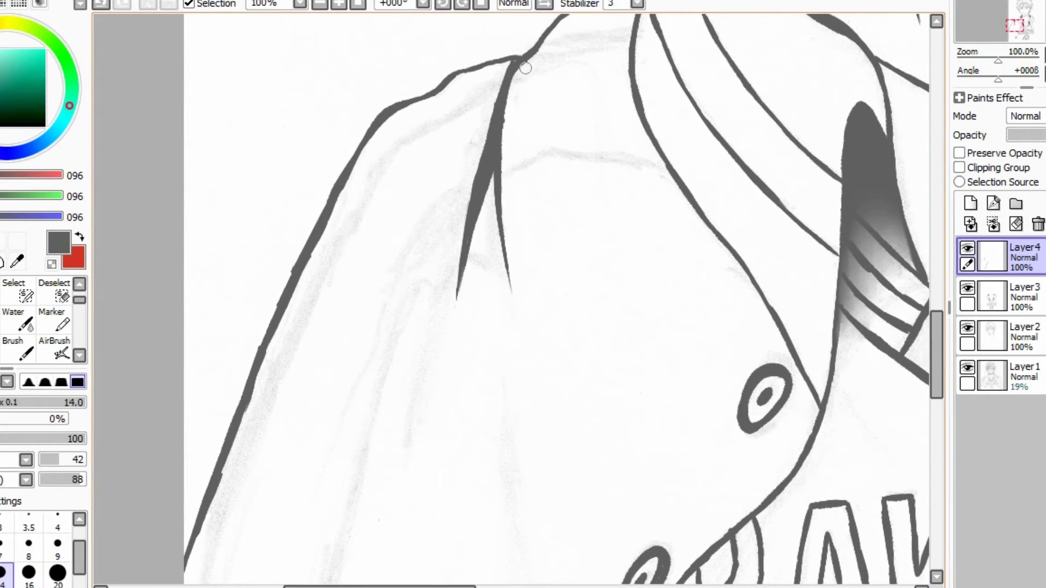
- Ink the right edge of the jacket opening from the hood tip down past the letter N
{"action": "mouse_move", "coordinate": [936, 354]}
{"action": "left_mouse_down"}
{"action": "mouse_move", "coordinate": [937, 450]}
{"action": "mouse_move", "coordinate": [937, 366]}
{"action": "left_mouse_up"}
{"action": "left_click_drag", "start_coordinate": [380, 587], "coordinate": [614, 587]}
{"action": "mouse_move", "coordinate": [936, 367]}
{"action": "left_mouse_down"}
{"action": "mouse_move", "coordinate": [937, 420]}
{"action": "mouse_move", "coordinate": [936, 400]}
{"action": "left_mouse_up"}
{"action": "key", "text": "ctrl+minus"}
{"action": "mouse_move", "coordinate": [356, 110]}
{"action": "left_mouse_down"}
{"action": "mouse_move", "coordinate": [390, 161]}
{"action": "mouse_move", "coordinate": [463, 207]}
{"action": "mouse_move", "coordinate": [536, 356]}
{"action": "mouse_move", "coordinate": [586, 513]}
{"action": "left_mouse_up"}
{"action": "left_click_drag", "start_coordinate": [935, 391], "coordinate": [936, 415]}
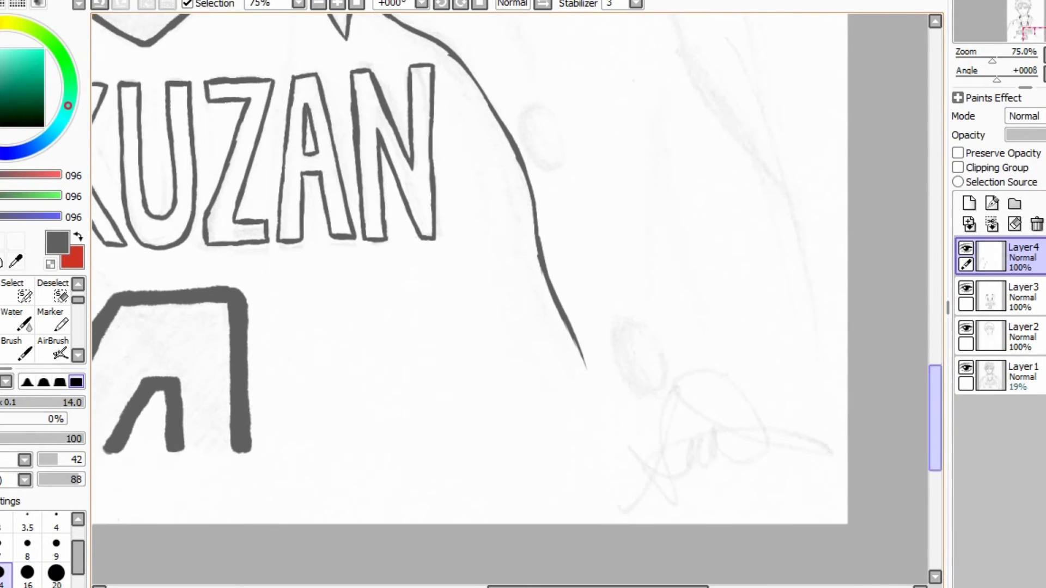
{"action": "left_click_drag", "start_coordinate": [576, 348], "coordinate": [593, 461]}
{"action": "left_click_drag", "start_coordinate": [632, 331], "coordinate": [621, 349]}
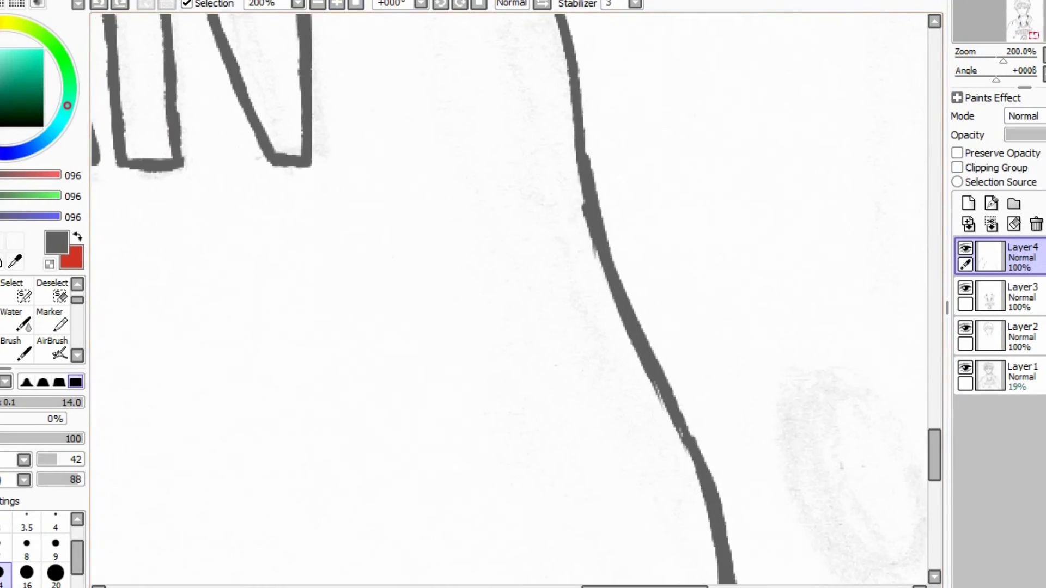
- Ink three oval button outlines along the right jacket edge
{"action": "left_click_drag", "start_coordinate": [645, 587], "coordinate": [678, 587]}
{"action": "left_click_drag", "start_coordinate": [935, 455], "coordinate": [934, 469]}
{"action": "mouse_move", "coordinate": [575, 231]}
{"action": "left_mouse_down"}
{"action": "mouse_move", "coordinate": [670, 292]}
{"action": "mouse_move", "coordinate": [579, 231]}
{"action": "left_mouse_up"}
{"action": "left_click_drag", "start_coordinate": [935, 469], "coordinate": [934, 408]}
{"action": "left_click_drag", "start_coordinate": [351, 304], "coordinate": [359, 306]}
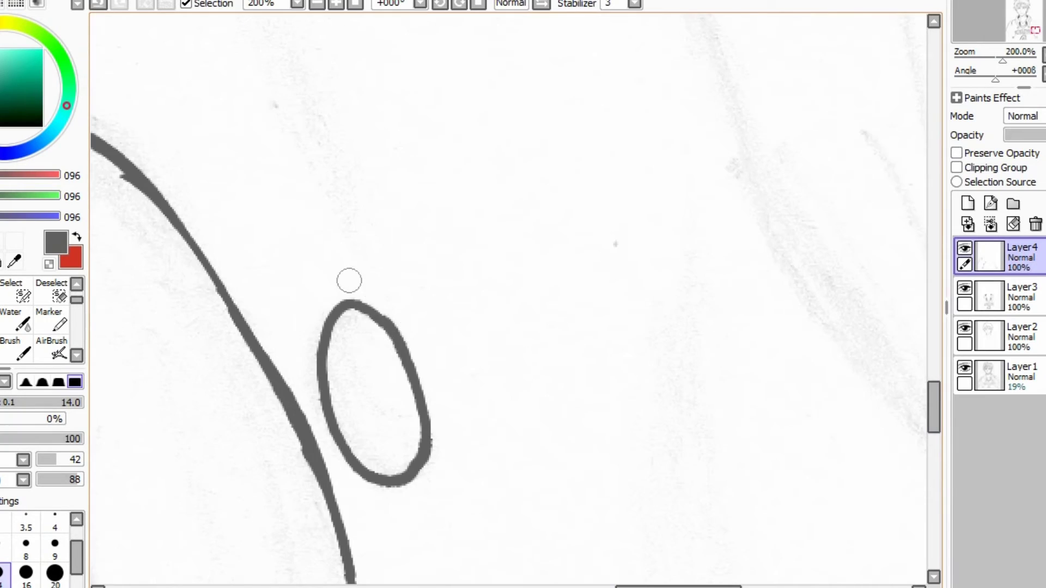
{"action": "left_click_drag", "start_coordinate": [933, 407], "coordinate": [934, 368]}
{"action": "left_click_drag", "start_coordinate": [678, 587], "coordinate": [622, 587]}
{"action": "left_click_drag", "start_coordinate": [324, 240], "coordinate": [322, 270]}
- Thicken and smooth the right jacket edge down to its curved lower tip
{"action": "left_click_drag", "start_coordinate": [934, 368], "coordinate": [933, 394]}
{"action": "left_click_drag", "start_coordinate": [476, 307], "coordinate": [566, 413]}
{"action": "left_click_drag", "start_coordinate": [934, 394], "coordinate": [933, 446]}
{"action": "left_click_drag", "start_coordinate": [700, 280], "coordinate": [740, 378]}
{"action": "left_click_drag", "start_coordinate": [786, 471], "coordinate": [803, 510]}
{"action": "left_click_drag", "start_coordinate": [934, 446], "coordinate": [934, 481]}
{"action": "left_click_drag", "start_coordinate": [863, 378], "coordinate": [861, 423]}
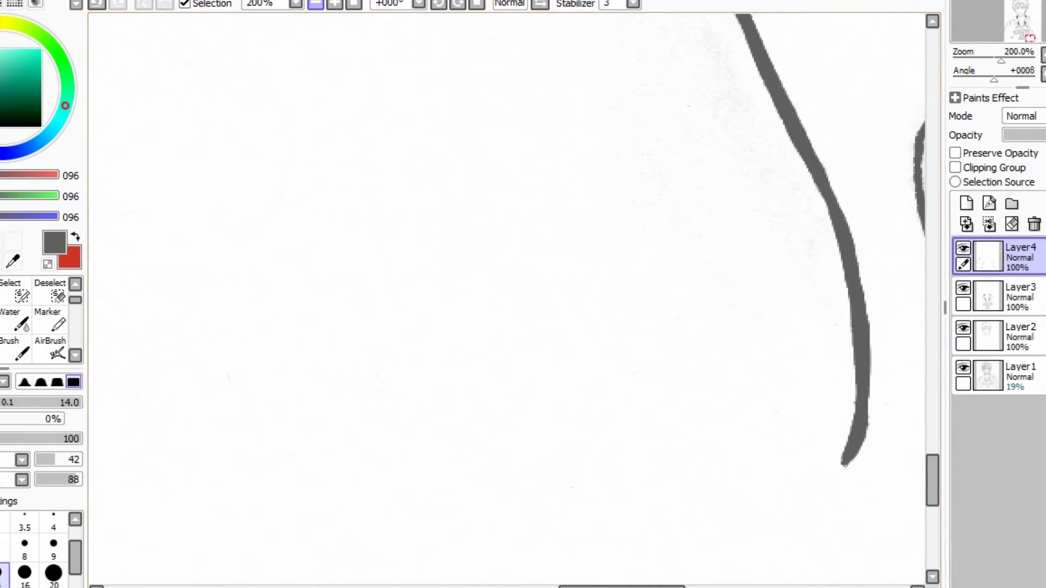
- Ink the wavy right shoulder contour outward from the side of the hood
{"action": "left_click", "coordinate": [315, 3]}
{"action": "left_click", "coordinate": [315, 3]}
{"action": "left_click", "coordinate": [315, 3]}
{"action": "left_click_drag", "start_coordinate": [623, 587], "coordinate": [550, 587]}
{"action": "left_click_drag", "start_coordinate": [929, 435], "coordinate": [929, 326]}
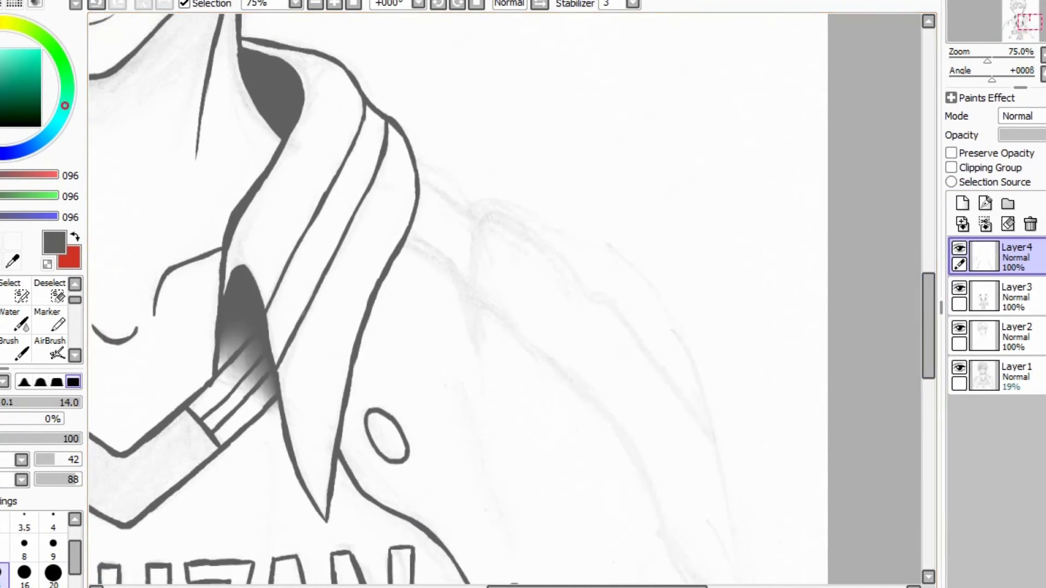
{"action": "left_click", "coordinate": [335, 3]}
{"action": "mouse_move", "coordinate": [380, 93]}
{"action": "left_mouse_down"}
{"action": "mouse_move", "coordinate": [404, 121]}
{"action": "mouse_move", "coordinate": [558, 199]}
{"action": "left_mouse_up"}
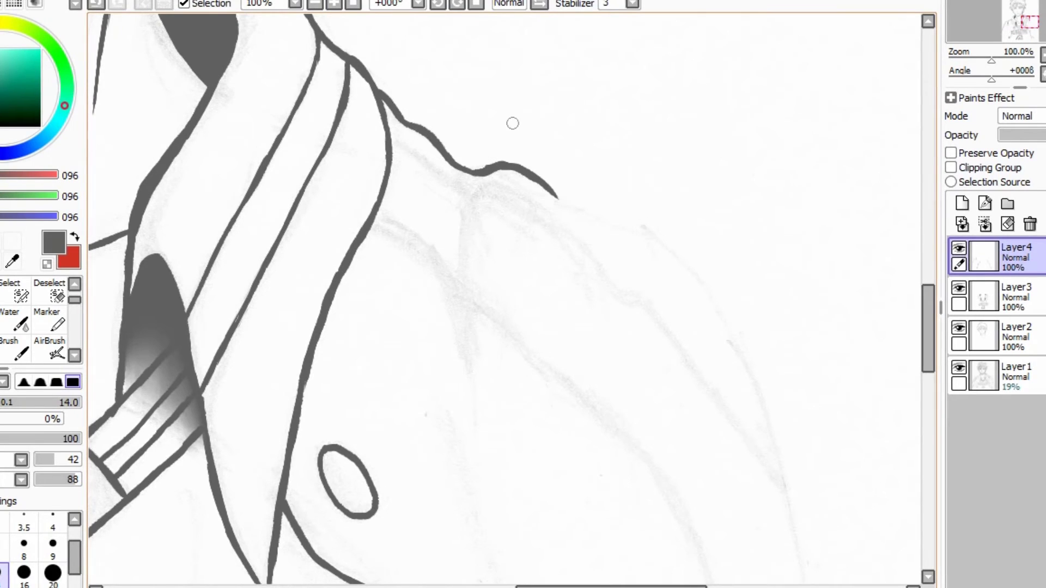
- Ink the outer edge of the right sleeve down from the shoulder, replacing the rough overlapping stroke with a clean one
{"action": "left_click_drag", "start_coordinate": [664, 240], "coordinate": [759, 395]}
{"action": "scroll", "coordinate": [778, 236], "scroll_direction": "down", "scroll_amount": 3}
{"action": "left_click_drag", "start_coordinate": [753, 158], "coordinate": [785, 276]}
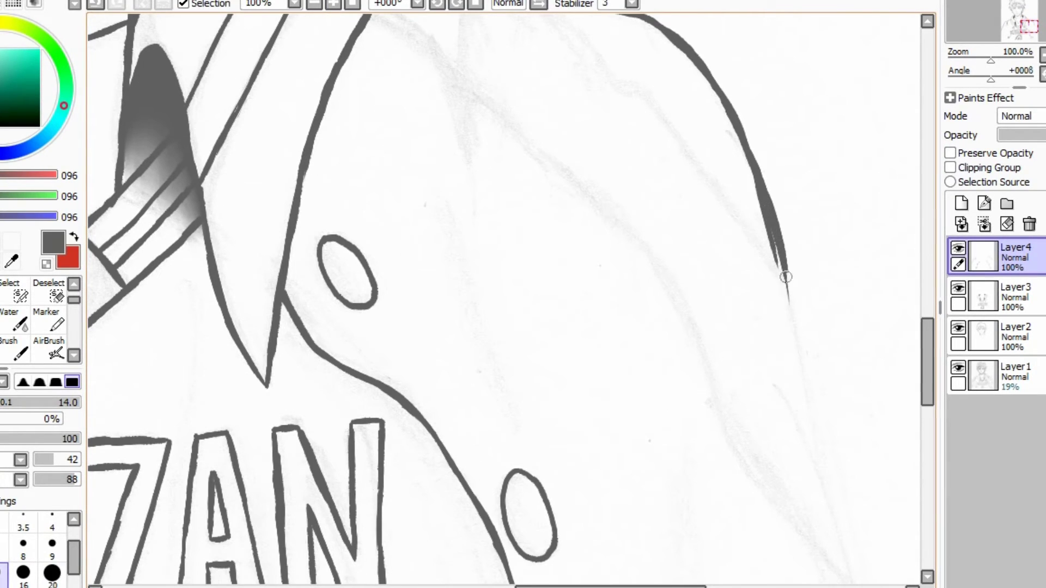
{"action": "key", "text": "ctrl+z"}
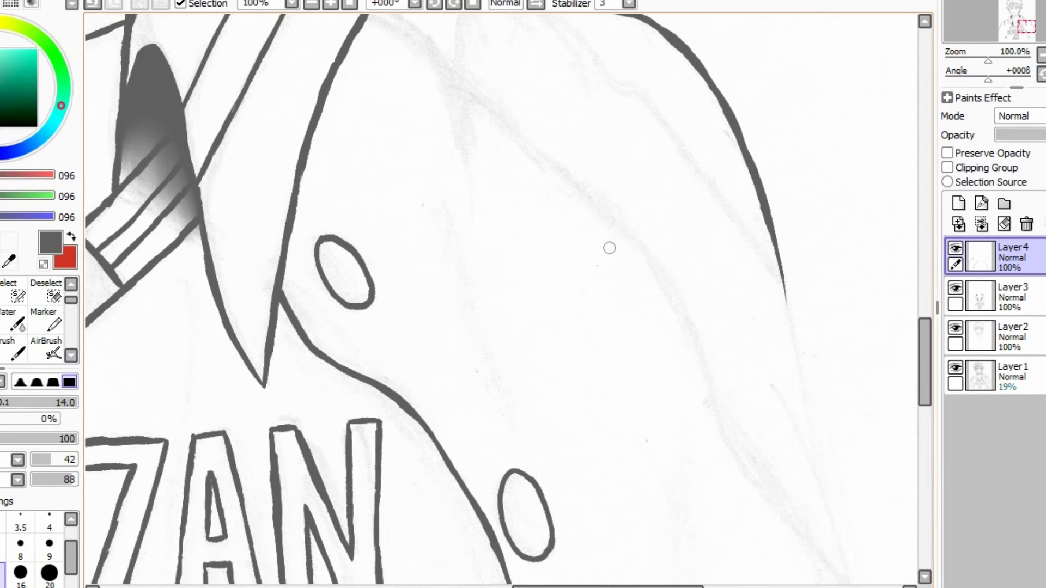
{"action": "left_click_drag", "start_coordinate": [925, 362], "coordinate": [924, 383]}
{"action": "left_click_drag", "start_coordinate": [772, 109], "coordinate": [815, 339]}
{"action": "left_click_drag", "start_coordinate": [781, 153], "coordinate": [806, 279]}
- Ink a short slanted fold line meeting the outer right sleeve edge and erase its upper end to a thin point
{"action": "left_click_drag", "start_coordinate": [924, 383], "coordinate": [925, 409]}
{"action": "left_click_drag", "start_coordinate": [607, 587], "coordinate": [622, 587]}
{"action": "scroll", "coordinate": [645, 123], "scroll_direction": "right", "scroll_amount": 3}
{"action": "left_click_drag", "start_coordinate": [609, 63], "coordinate": [685, 219]}
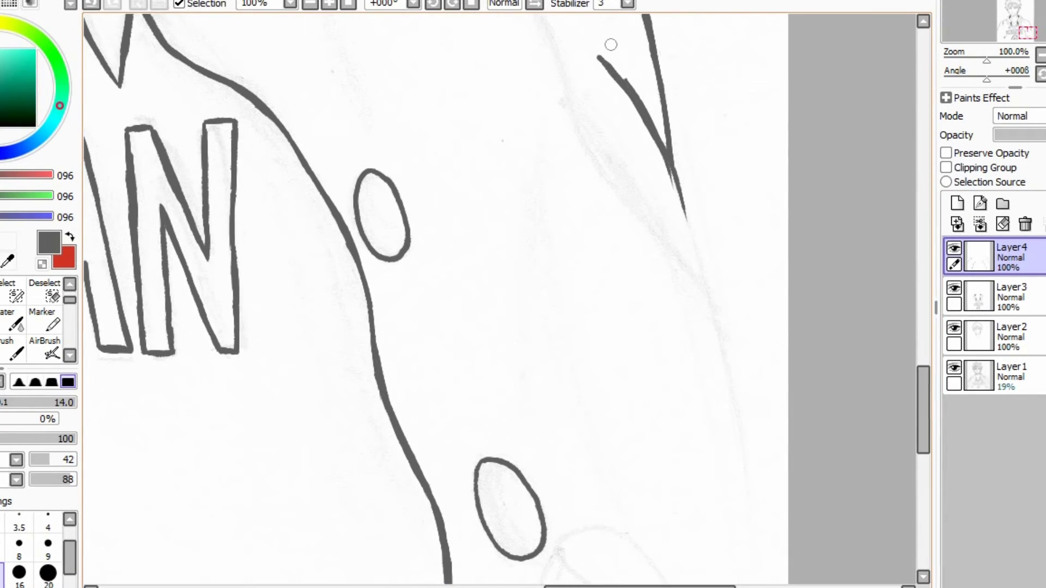
{"action": "key", "text": "e"}
{"action": "left_click_drag", "start_coordinate": [598, 54], "coordinate": [645, 109]}
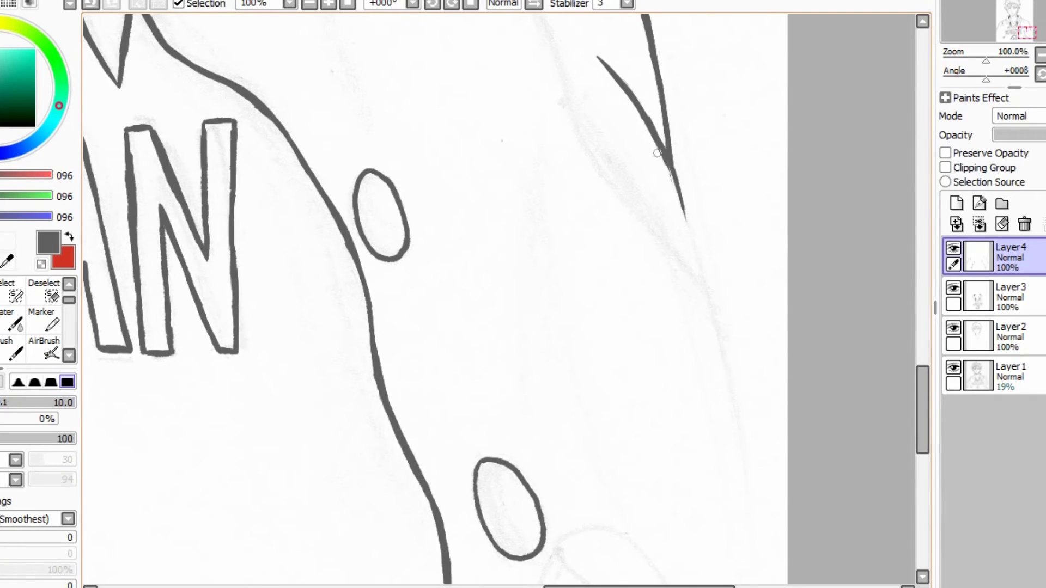
- Extend the outer right sleeve edge downward as a tapering line beside the signature
{"action": "key", "text": "n"}
{"action": "left_click_drag", "start_coordinate": [668, 150], "coordinate": [723, 368]}
{"action": "left_click_drag", "start_coordinate": [922, 409], "coordinate": [922, 433]}
{"action": "left_click_drag", "start_coordinate": [713, 197], "coordinate": [757, 442]}
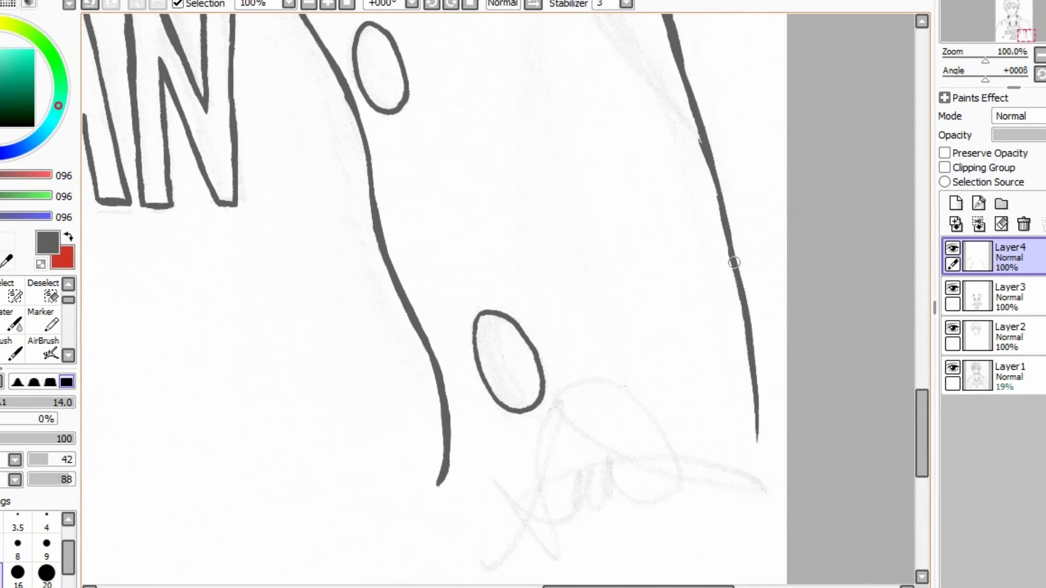
- Ink the right armhole seam below the shoulder and erase its lower part to a short point
{"action": "left_click_drag", "start_coordinate": [922, 431], "coordinate": [922, 332]}
{"action": "left_click_drag", "start_coordinate": [326, 159], "coordinate": [297, 119]}
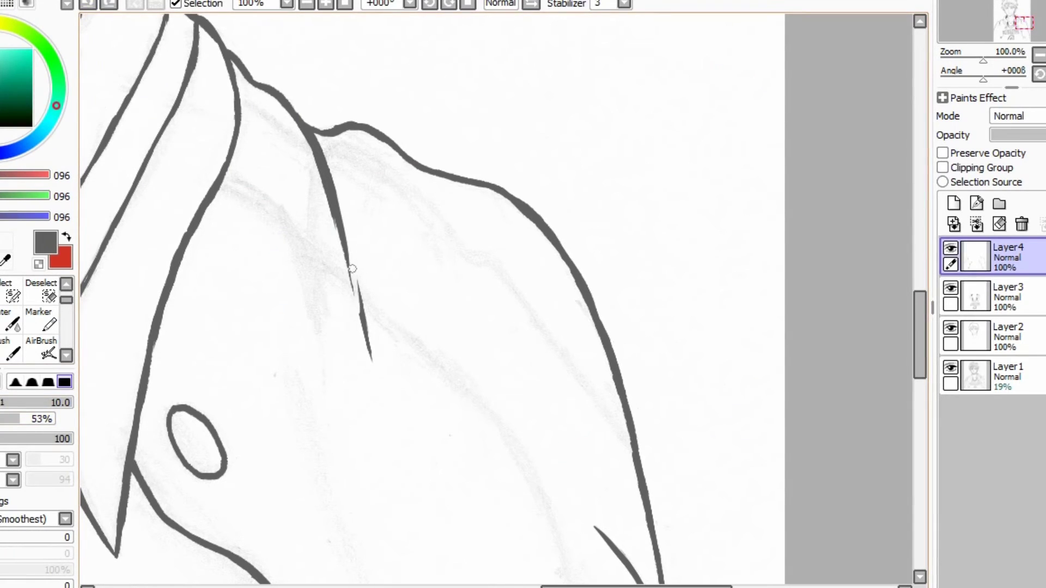
{"action": "left_click_drag", "start_coordinate": [322, 198], "coordinate": [345, 272]}
{"action": "key", "text": "n"}
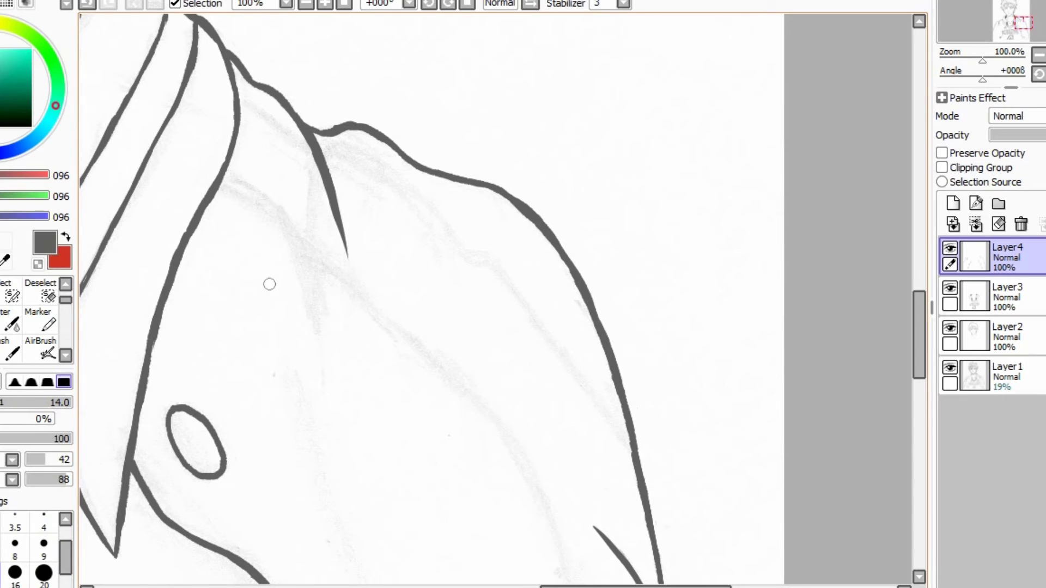
- Ink two thick curved stripes down the right sleeve with the size 18 brush
{"action": "key", "text": "]"}
{"action": "mouse_move", "coordinate": [236, 97]}
{"action": "left_mouse_down"}
{"action": "mouse_move", "coordinate": [329, 154]}
{"action": "mouse_move", "coordinate": [490, 282]}
{"action": "mouse_move", "coordinate": [632, 467]}
{"action": "left_mouse_up"}
{"action": "left_click_drag", "start_coordinate": [216, 185], "coordinate": [530, 483]}
{"action": "left_click_drag", "start_coordinate": [917, 335], "coordinate": [918, 388]}
{"action": "mouse_move", "coordinate": [530, 138]}
{"action": "left_mouse_down"}
{"action": "mouse_move", "coordinate": [581, 261]}
{"action": "mouse_move", "coordinate": [691, 425]}
{"action": "left_mouse_up"}
- Ink matching thick stripes down the left sleeve from the hood towards the outer sleeve edge
{"action": "left_click_drag", "start_coordinate": [635, 587], "coordinate": [359, 587]}
{"action": "left_click_drag", "start_coordinate": [918, 388], "coordinate": [918, 342]}
{"action": "mouse_move", "coordinate": [627, 116]}
{"action": "left_mouse_down"}
{"action": "mouse_move", "coordinate": [398, 230]}
{"action": "mouse_move", "coordinate": [238, 561]}
{"action": "left_mouse_up"}
{"action": "left_click_drag", "start_coordinate": [918, 342], "coordinate": [917, 389]}
{"action": "left_click_drag", "start_coordinate": [240, 269], "coordinate": [164, 433]}
{"action": "scroll", "coordinate": [163, 432], "scroll_direction": "up", "scroll_amount": 8}
{"action": "left_click_drag", "start_coordinate": [642, 188], "coordinate": [343, 555]}
{"action": "scroll", "coordinate": [343, 555], "scroll_direction": "down", "scroll_amount": 15}
{"action": "left_click_drag", "start_coordinate": [357, 87], "coordinate": [177, 540]}
{"action": "left_click_drag", "start_coordinate": [357, 586], "coordinate": [645, 587]}
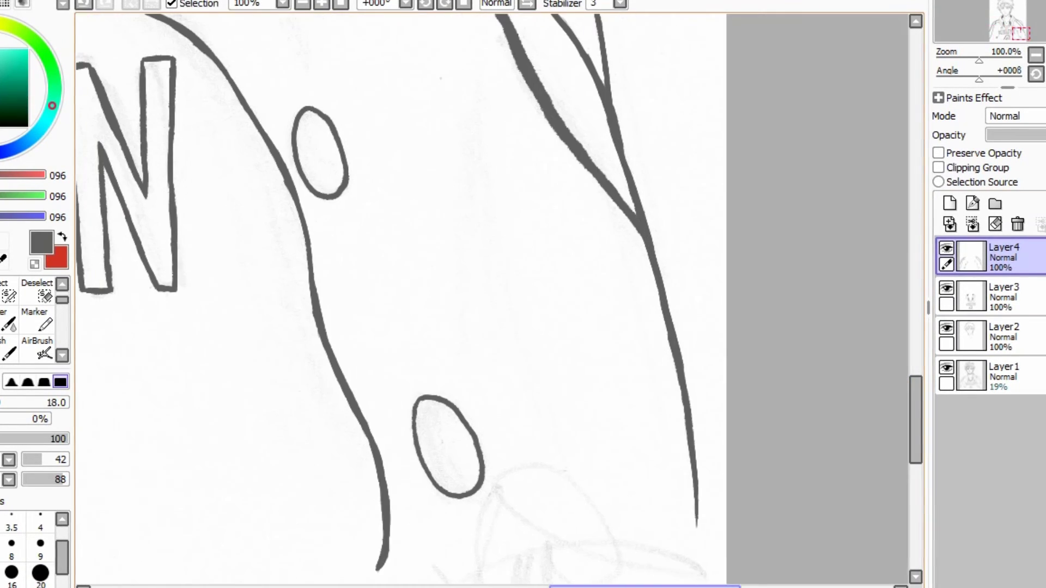
{"action": "left_click", "coordinate": [41, 439]}
{"action": "left_click_drag", "start_coordinate": [915, 400], "coordinate": [915, 324]}
{"action": "left_click_drag", "start_coordinate": [250, 152], "coordinate": [264, 320]}
{"action": "key", "text": "ctrl+z"}
{"action": "left_click", "coordinate": [16, 439]}
{"action": "left_click_drag", "start_coordinate": [232, 150], "coordinate": [260, 316]}
{"action": "left_click", "coordinate": [83, 4]}
{"action": "left_click", "coordinate": [66, 439]}
- Add a new layer above Layer4 and try light gray (RGB 177) fold strokes below the right armhole
{"action": "left_click", "coordinate": [948, 204]}
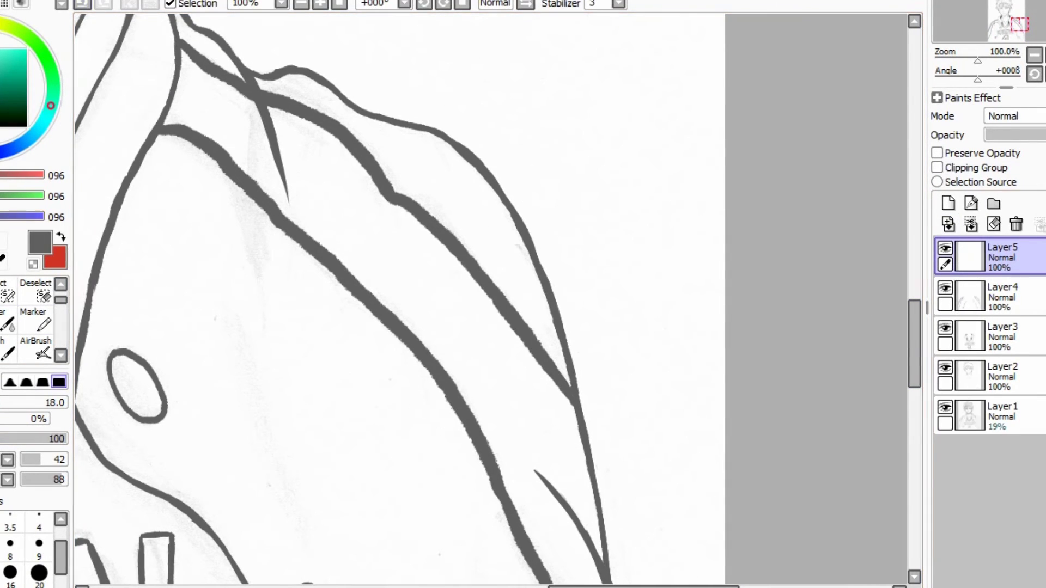
{"action": "left_click", "coordinate": [1, 73]}
{"action": "left_click_drag", "start_coordinate": [249, 118], "coordinate": [253, 281]}
{"action": "left_click_drag", "start_coordinate": [1004, 258], "coordinate": [1003, 305]}
{"action": "left_click_drag", "start_coordinate": [253, 213], "coordinate": [260, 313]}
{"action": "left_click_drag", "start_coordinate": [236, 186], "coordinate": [254, 292]}
{"action": "left_click", "coordinate": [83, 4]}
{"action": "left_click", "coordinate": [83, 4]}
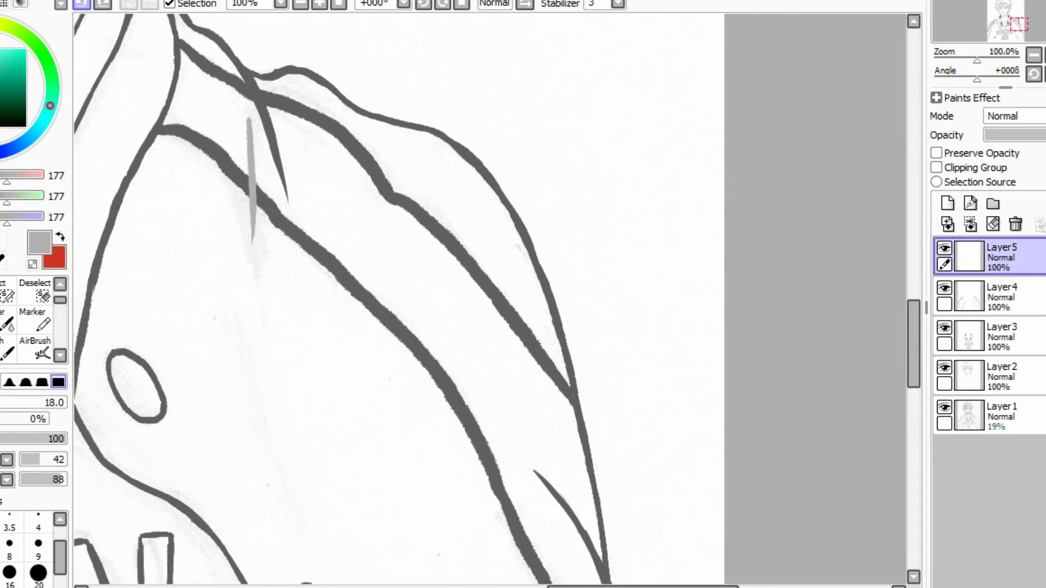
{"action": "left_click", "coordinate": [83, 4]}
- Set the colour to medium gray (RGB 129), move Layer5 below Layer4 and paint a tapered fold below the right armhole
{"action": "left_click", "coordinate": [1, 88]}
{"action": "left_click_drag", "start_coordinate": [1004, 258], "coordinate": [1003, 305]}
{"action": "left_click_drag", "start_coordinate": [245, 121], "coordinate": [263, 282]}
{"action": "left_click_drag", "start_coordinate": [251, 182], "coordinate": [265, 313]}
- Paint a slanted gray fold above the middle right button and erase its stray upper end
{"action": "left_click_drag", "start_coordinate": [913, 349], "coordinate": [913, 383]}
{"action": "left_click_drag", "start_coordinate": [225, 107], "coordinate": [277, 257]}
{"action": "left_click_drag", "start_coordinate": [232, 100], "coordinate": [294, 289]}
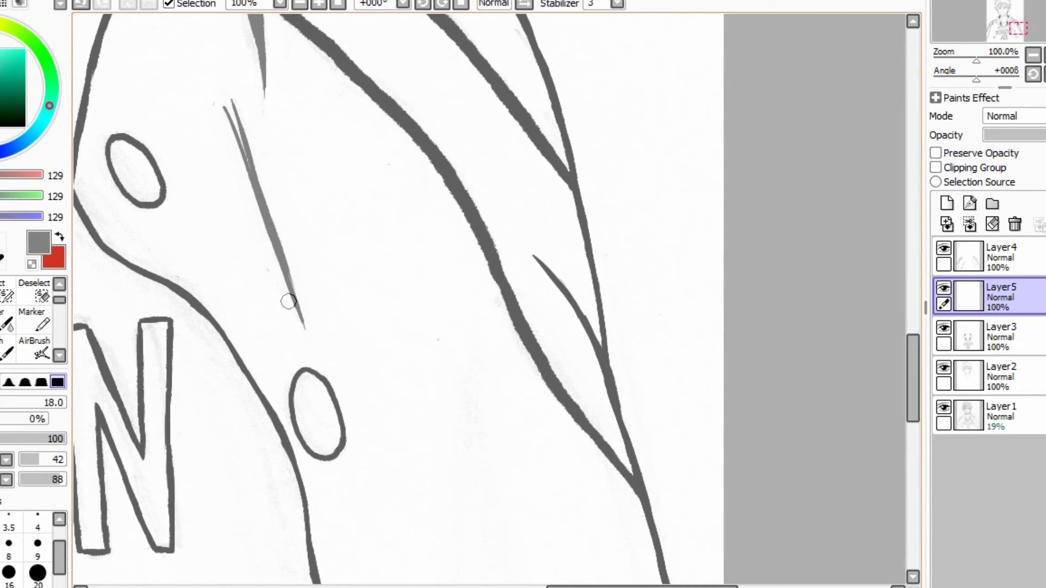
{"action": "key", "text": "e"}
{"action": "left_click_drag", "start_coordinate": [223, 107], "coordinate": [256, 208]}
{"action": "key", "text": "n"}
- Paint two gray folds diverging from one point on the lower right sleeve and fill where they join
{"action": "left_click_drag", "start_coordinate": [912, 370], "coordinate": [912, 426]}
{"action": "left_click_drag", "start_coordinate": [463, 36], "coordinate": [467, 281]}
{"action": "left_click_drag", "start_coordinate": [471, 31], "coordinate": [518, 271]}
{"action": "mouse_move", "coordinate": [471, 49]}
{"action": "left_mouse_down"}
{"action": "mouse_move", "coordinate": [497, 203]}
{"action": "mouse_move", "coordinate": [556, 349]}
{"action": "left_mouse_up"}
{"action": "scroll", "coordinate": [899, 423], "scroll_direction": "up", "scroll_amount": 5}
{"action": "left_click_drag", "start_coordinate": [467, 157], "coordinate": [468, 200]}
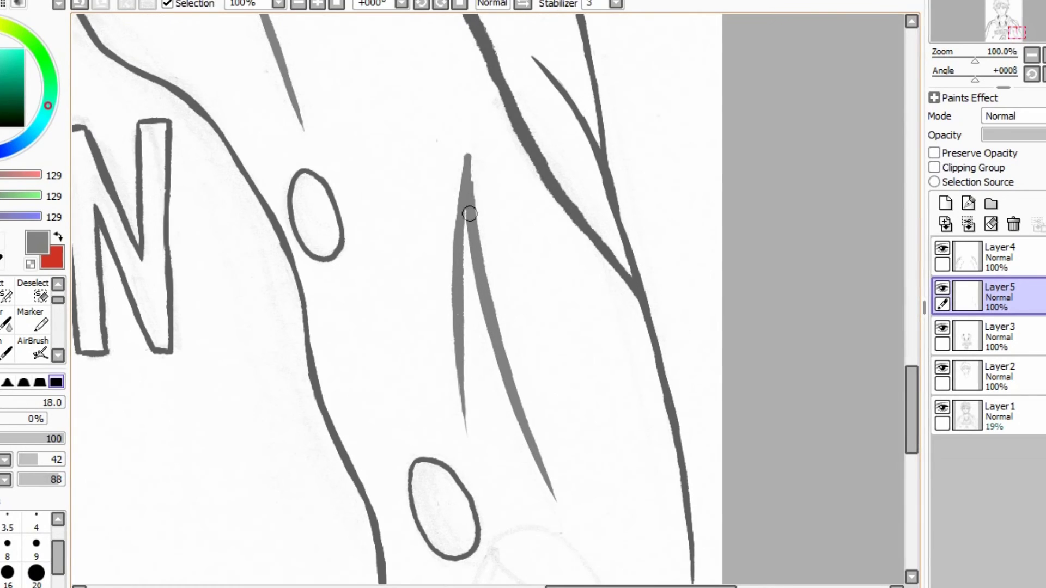
- Paint a forked gray fold on the left side of the jacket below the armhole
{"action": "left_click_drag", "start_coordinate": [640, 587], "coordinate": [372, 587]}
{"action": "left_click_drag", "start_coordinate": [405, 28], "coordinate": [451, 245]}
{"action": "left_click_drag", "start_coordinate": [443, 194], "coordinate": [472, 315]}
{"action": "left_click_drag", "start_coordinate": [406, 29], "coordinate": [420, 442]}
{"action": "left_click_drag", "start_coordinate": [431, 332], "coordinate": [398, 493]}
{"action": "mouse_move", "coordinate": [398, 491]}
{"action": "left_mouse_down"}
{"action": "mouse_move", "coordinate": [420, 434]}
{"action": "mouse_move", "coordinate": [403, 24]}
{"action": "left_mouse_up"}
- Erase the edges of the forked left jacket fold to narrow it into tapered points
{"action": "scroll", "coordinate": [414, 76], "scroll_direction": "down", "scroll_amount": 5}
{"action": "key", "text": "e"}
{"action": "left_click_drag", "start_coordinate": [421, 303], "coordinate": [439, 142]}
{"action": "key", "text": "ctrl+z"}
{"action": "left_click_drag", "start_coordinate": [439, 190], "coordinate": [399, 341]}
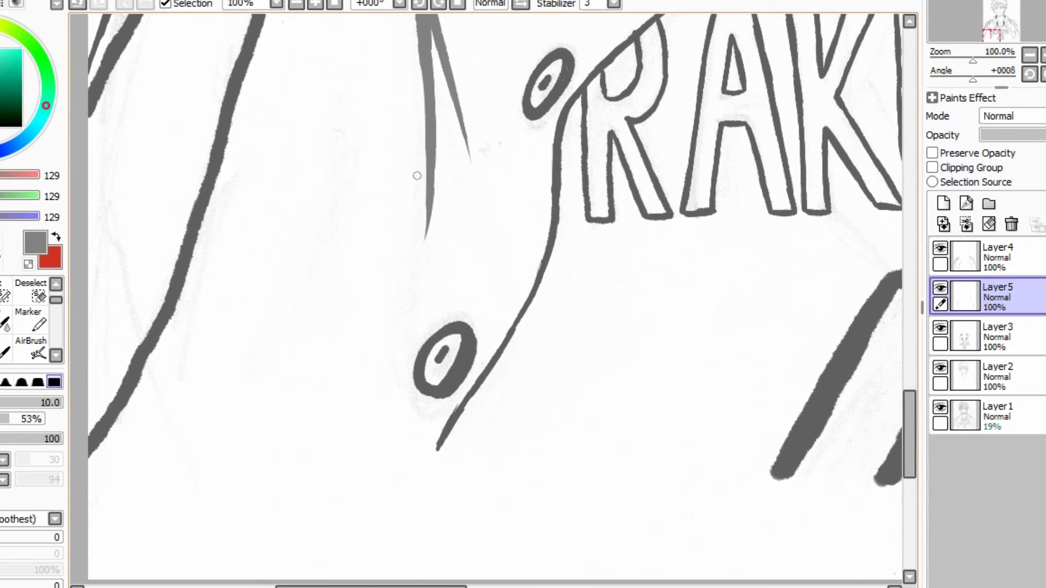
{"action": "left_click_drag", "start_coordinate": [909, 425], "coordinate": [909, 372]}
{"action": "left_click_drag", "start_coordinate": [404, 186], "coordinate": [423, 261]}
- Paint a slanted gray fold on the left sleeve and a diagonal one across the shirt below the letters A and K
{"action": "key", "text": "n"}
{"action": "left_click_drag", "start_coordinate": [396, 92], "coordinate": [312, 280]}
{"action": "mouse_move", "coordinate": [909, 359]}
{"action": "left_mouse_down"}
{"action": "mouse_move", "coordinate": [909, 328]}
{"action": "mouse_move", "coordinate": [909, 417]}
{"action": "left_mouse_up"}
{"action": "mouse_move", "coordinate": [371, 587]}
{"action": "left_mouse_down"}
{"action": "mouse_move", "coordinate": [337, 587]}
{"action": "mouse_move", "coordinate": [473, 587]}
{"action": "left_mouse_up"}
{"action": "left_click_drag", "start_coordinate": [349, 130], "coordinate": [456, 255]}
- Move Layer5 below Layer3 and try a short gray fold on the shirt beside the left jacket edge
{"action": "left_click_drag", "start_coordinate": [997, 297], "coordinate": [997, 338]}
{"action": "left_click_drag", "start_coordinate": [909, 437], "coordinate": [910, 383]}
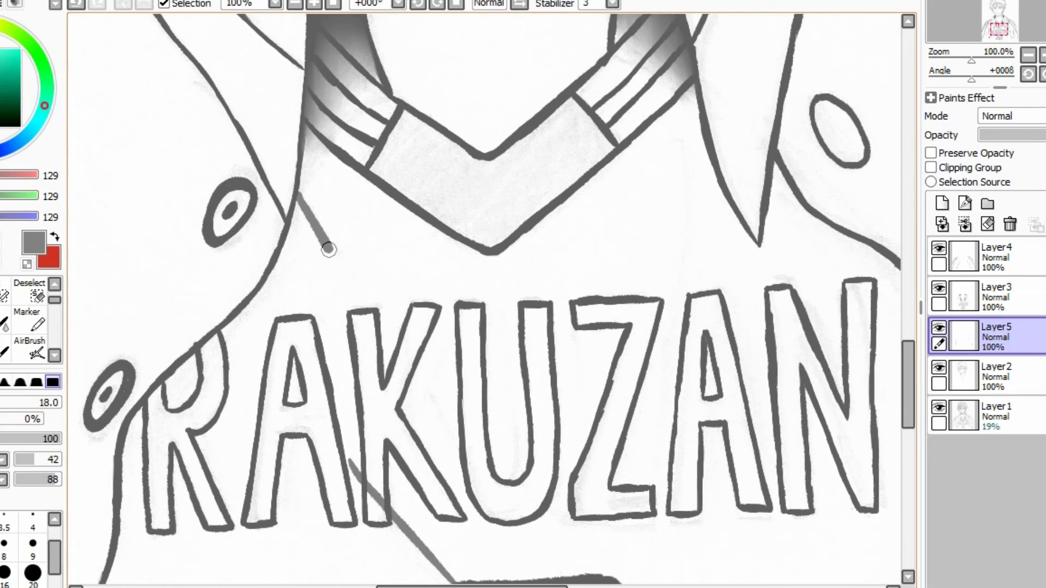
{"action": "scroll", "coordinate": [300, 201], "scroll_direction": "right", "scroll_amount": 5}
{"action": "scroll", "coordinate": [237, 164], "scroll_direction": "up", "scroll_amount": 15}
{"action": "key", "text": "ctrl+z"}
- Add a new layer, move it below Layer2 and paint a gray shadow on the neck under the jaw
{"action": "left_click", "coordinate": [940, 203]}
{"action": "left_click_drag", "start_coordinate": [964, 333], "coordinate": [964, 403]}
{"action": "mouse_move", "coordinate": [219, 136]}
{"action": "left_mouse_down"}
{"action": "mouse_move", "coordinate": [255, 171]}
{"action": "mouse_move", "coordinate": [390, 214]}
{"action": "mouse_move", "coordinate": [540, 42]}
{"action": "left_mouse_up"}
{"action": "scroll", "coordinate": [540, 42], "scroll_direction": "up", "scroll_amount": 3}
{"action": "mouse_move", "coordinate": [547, 196]}
{"action": "left_mouse_down"}
{"action": "mouse_move", "coordinate": [554, 147]}
{"action": "mouse_move", "coordinate": [414, 299]}
{"action": "left_mouse_up"}
{"action": "mouse_move", "coordinate": [237, 267]}
{"action": "left_mouse_down"}
{"action": "mouse_move", "coordinate": [250, 287]}
{"action": "mouse_move", "coordinate": [402, 318]}
{"action": "left_mouse_up"}
- Fill the hair locks behind both cheeks with flat gray shading
{"action": "scroll", "coordinate": [401, 318], "scroll_direction": "up", "scroll_amount": 5}
{"action": "left_click_drag", "start_coordinate": [588, 264], "coordinate": [611, 238]}
{"action": "key", "text": "ctrl+z"}
{"action": "left_click_drag", "start_coordinate": [100, 268], "coordinate": [171, 375]}
{"action": "left_click_drag", "start_coordinate": [489, 586], "coordinate": [445, 587]}
{"action": "left_click_drag", "start_coordinate": [229, 190], "coordinate": [255, 263]}
{"action": "left_click_drag", "start_coordinate": [304, 301], "coordinate": [306, 313]}
{"action": "mouse_move", "coordinate": [219, 152]}
{"action": "left_mouse_down"}
{"action": "mouse_move", "coordinate": [222, 177]}
{"action": "mouse_move", "coordinate": [211, 131]}
{"action": "left_mouse_up"}
{"action": "mouse_move", "coordinate": [771, 231]}
{"action": "left_mouse_down"}
{"action": "mouse_move", "coordinate": [813, 282]}
{"action": "mouse_move", "coordinate": [785, 273]}
{"action": "left_mouse_up"}
{"action": "key", "text": "e"}
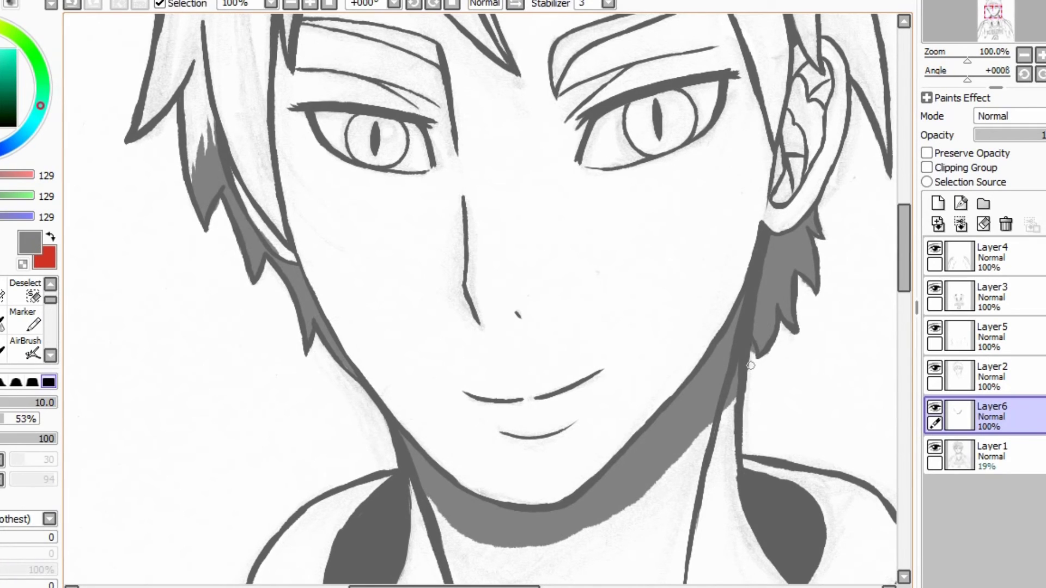
- Blend the gray in the left hair lock upward into a soft fade
{"action": "key", "text": "v"}
{"action": "left_click_drag", "start_coordinate": [206, 168], "coordinate": [199, 86]}
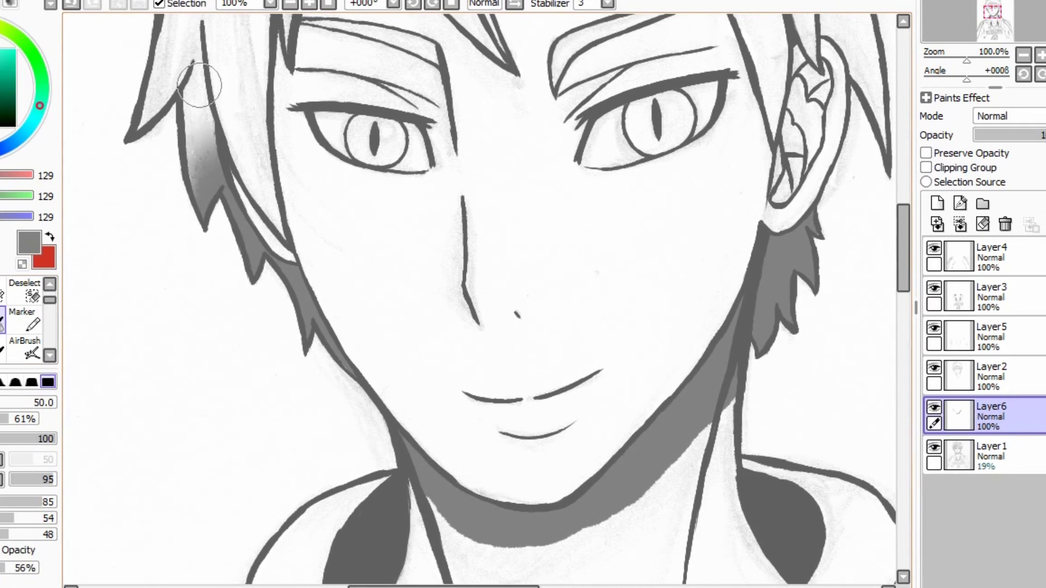
{"action": "left_click_drag", "start_coordinate": [903, 248], "coordinate": [903, 198]}
{"action": "mouse_move", "coordinate": [200, 436]}
{"action": "left_mouse_down"}
{"action": "mouse_move", "coordinate": [198, 367]}
{"action": "mouse_move", "coordinate": [233, 378]}
{"action": "mouse_move", "coordinate": [242, 395]}
{"action": "left_mouse_up"}
{"action": "key", "text": "b"}
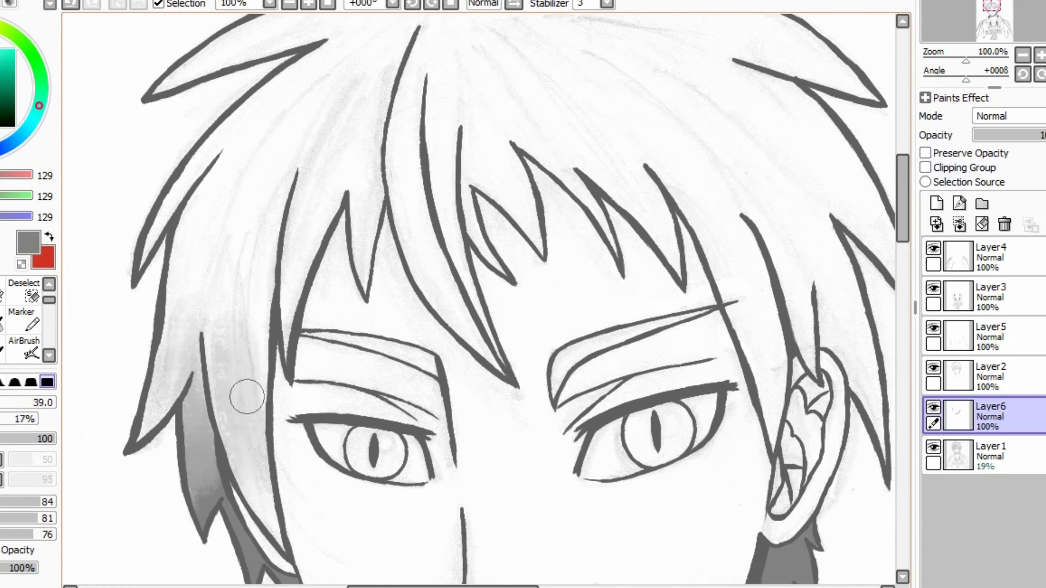
- Blend the neck shadow under the jaw into a soft gradient fading down the neck
{"action": "scroll", "coordinate": [401, 57], "scroll_direction": "down", "scroll_amount": 10}
{"action": "mouse_move", "coordinate": [378, 240]}
{"action": "left_mouse_down"}
{"action": "mouse_move", "coordinate": [691, 215]}
{"action": "mouse_move", "coordinate": [427, 271]}
{"action": "left_mouse_up"}
{"action": "mouse_move", "coordinate": [431, 347]}
{"action": "left_mouse_down"}
{"action": "mouse_move", "coordinate": [523, 322]}
{"action": "mouse_move", "coordinate": [616, 273]}
{"action": "mouse_move", "coordinate": [727, 154]}
{"action": "mouse_move", "coordinate": [589, 330]}
{"action": "mouse_move", "coordinate": [470, 340]}
{"action": "left_mouse_up"}
{"action": "key", "text": "bracketright"}
{"action": "mouse_move", "coordinate": [477, 300]}
{"action": "left_mouse_down"}
{"action": "mouse_move", "coordinate": [423, 240]}
{"action": "mouse_move", "coordinate": [728, 135]}
{"action": "mouse_move", "coordinate": [559, 344]}
{"action": "mouse_move", "coordinate": [597, 227]}
{"action": "left_mouse_up"}
{"action": "mouse_move", "coordinate": [476, 300]}
{"action": "left_mouse_down"}
{"action": "mouse_move", "coordinate": [700, 215]}
{"action": "mouse_move", "coordinate": [427, 329]}
{"action": "left_mouse_up"}
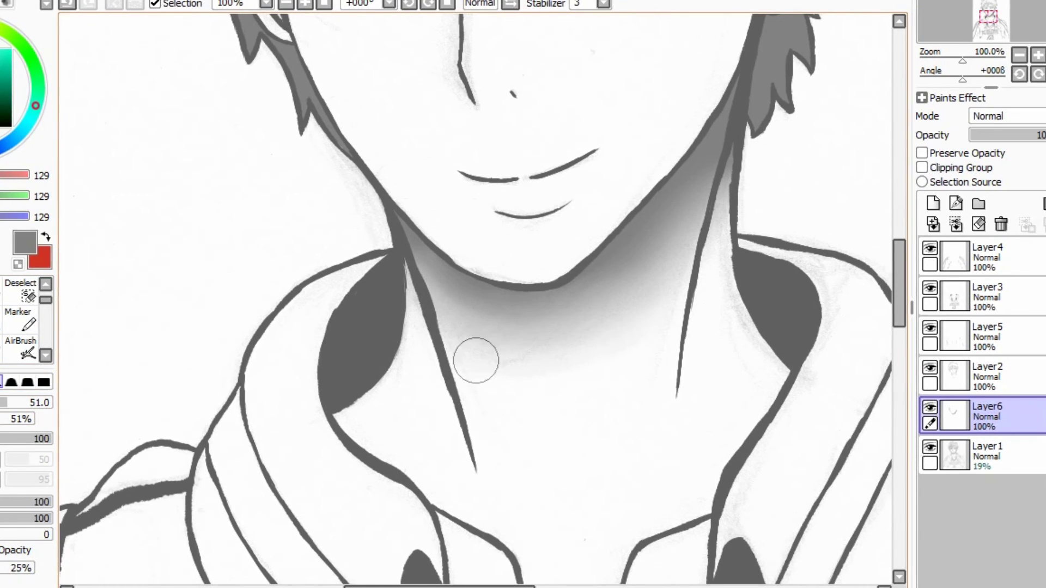
- Paint flat gray shading at the left eyebrow's inner end, along the nose bridge and below the mouth
{"action": "mouse_move", "coordinate": [898, 284]}
{"action": "left_mouse_down"}
{"action": "mouse_move", "coordinate": [899, 212]}
{"action": "mouse_move", "coordinate": [899, 243]}
{"action": "left_mouse_up"}
{"action": "key", "text": "n"}
{"action": "key", "text": "v"}
{"action": "key", "text": "bracketleft"}
{"action": "left_click", "coordinate": [5, 321]}
{"action": "left_click_drag", "start_coordinate": [398, 250], "coordinate": [443, 324]}
{"action": "mouse_move", "coordinate": [452, 454]}
{"action": "left_mouse_down"}
{"action": "mouse_move", "coordinate": [453, 396]}
{"action": "mouse_move", "coordinate": [461, 501]}
{"action": "left_mouse_up"}
{"action": "left_click_drag", "start_coordinate": [898, 249], "coordinate": [898, 279]}
{"action": "mouse_move", "coordinate": [497, 436]}
{"action": "left_mouse_down"}
{"action": "mouse_move", "coordinate": [520, 442]}
{"action": "mouse_move", "coordinate": [567, 430]}
{"action": "left_mouse_up"}
{"action": "key", "text": "v"}
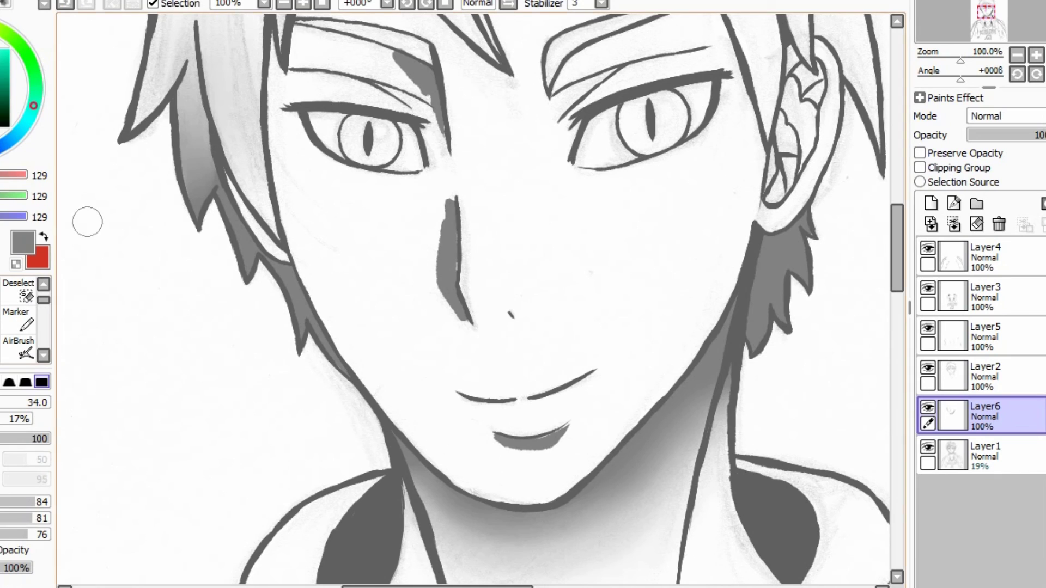
- Blend the flat gray at the left eyebrow's inner end, along the nose bridge and below the mouth into soft gradients
{"action": "left_click_drag", "start_coordinate": [425, 58], "coordinate": [366, 50]}
{"action": "mouse_move", "coordinate": [442, 217]}
{"action": "left_mouse_down"}
{"action": "mouse_move", "coordinate": [457, 214]}
{"action": "mouse_move", "coordinate": [460, 289]}
{"action": "left_mouse_up"}
{"action": "left_click_drag", "start_coordinate": [490, 446], "coordinate": [561, 440]}
{"action": "left_click", "coordinate": [5, 321]}
{"action": "mouse_move", "coordinate": [412, 236]}
{"action": "left_mouse_down"}
{"action": "mouse_move", "coordinate": [460, 173]}
{"action": "mouse_move", "coordinate": [436, 300]}
{"action": "left_mouse_up"}
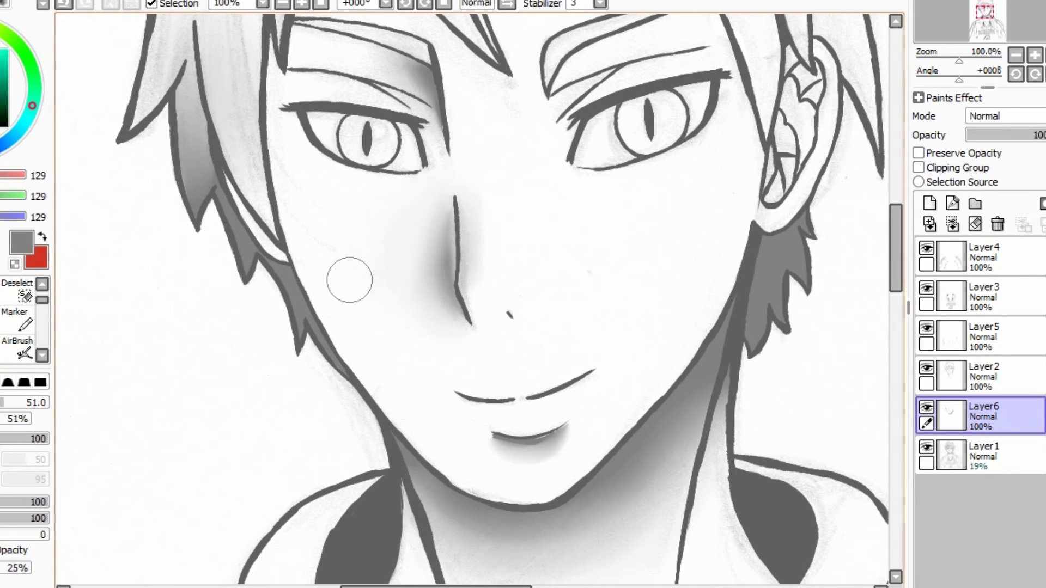
- Erase the excess shading around the nose line and soften away the gray below the mouth
{"action": "key", "text": "e"}
{"action": "mouse_move", "coordinate": [379, 219]}
{"action": "left_mouse_down"}
{"action": "mouse_move", "coordinate": [397, 292]}
{"action": "mouse_move", "coordinate": [439, 171]}
{"action": "left_mouse_up"}
{"action": "left_click_drag", "start_coordinate": [472, 185], "coordinate": [473, 207]}
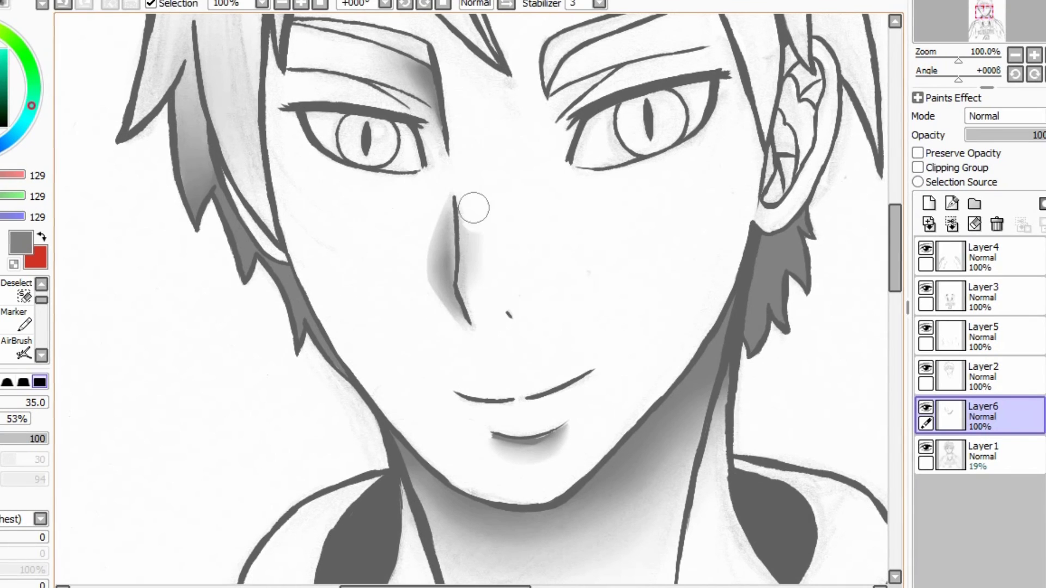
{"action": "key", "text": "b"}
{"action": "mouse_move", "coordinate": [524, 462]}
{"action": "left_mouse_down"}
{"action": "mouse_move", "coordinate": [474, 439]}
{"action": "mouse_move", "coordinate": [581, 423]}
{"action": "mouse_move", "coordinate": [513, 443]}
{"action": "left_mouse_up"}
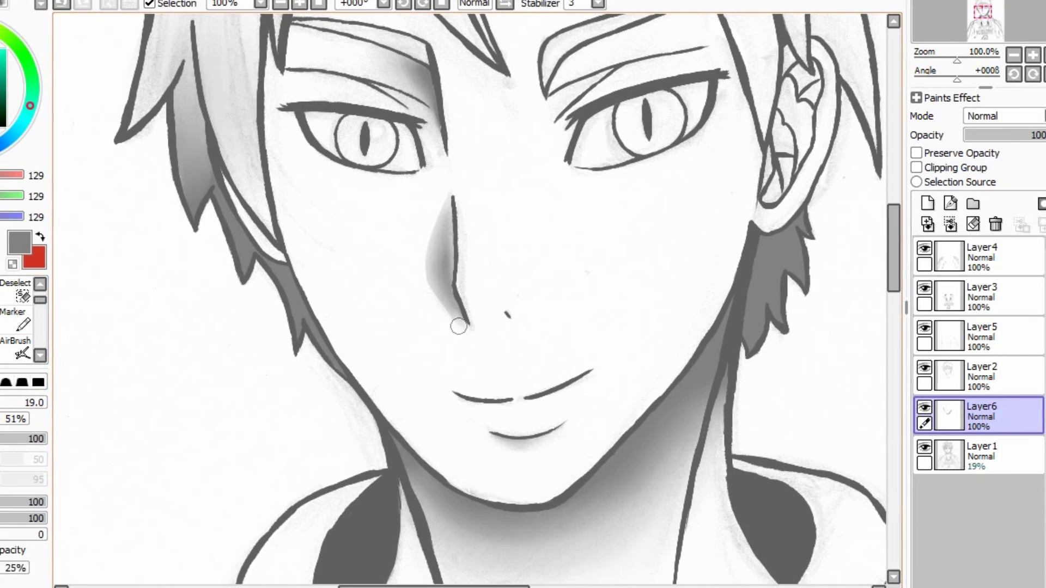
- Shade both eyes beneath the upper lids with light gray (RGB 201) and blend it
{"action": "key", "text": "n"}
{"action": "left_click_drag", "start_coordinate": [587, 125], "coordinate": [711, 86]}
{"action": "left_click_drag", "start_coordinate": [361, 124], "coordinate": [314, 118]}
{"action": "key", "text": "b"}
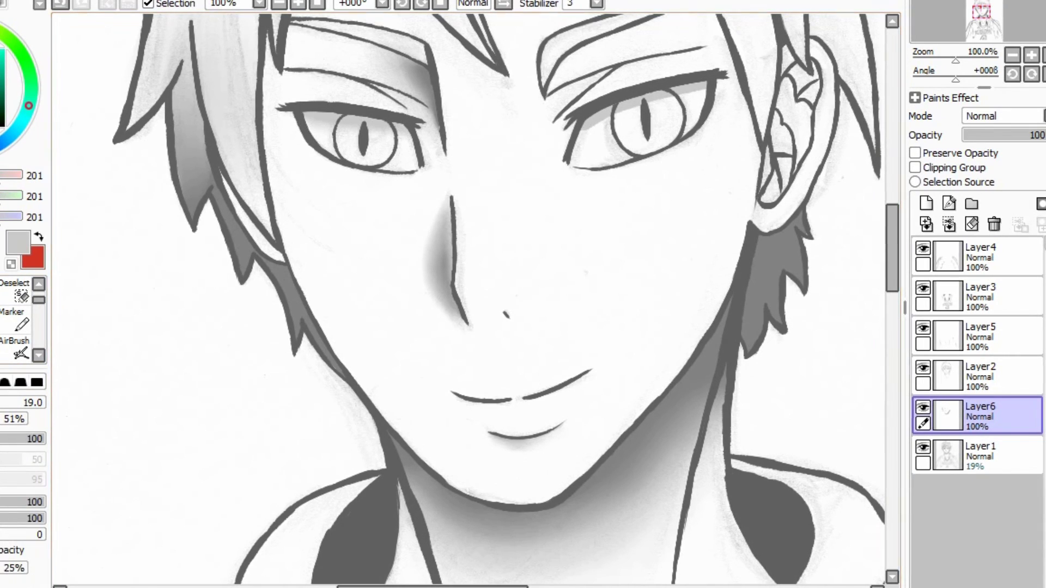
{"action": "scroll", "coordinate": [587, 130], "scroll_direction": "up", "scroll_amount": 4}
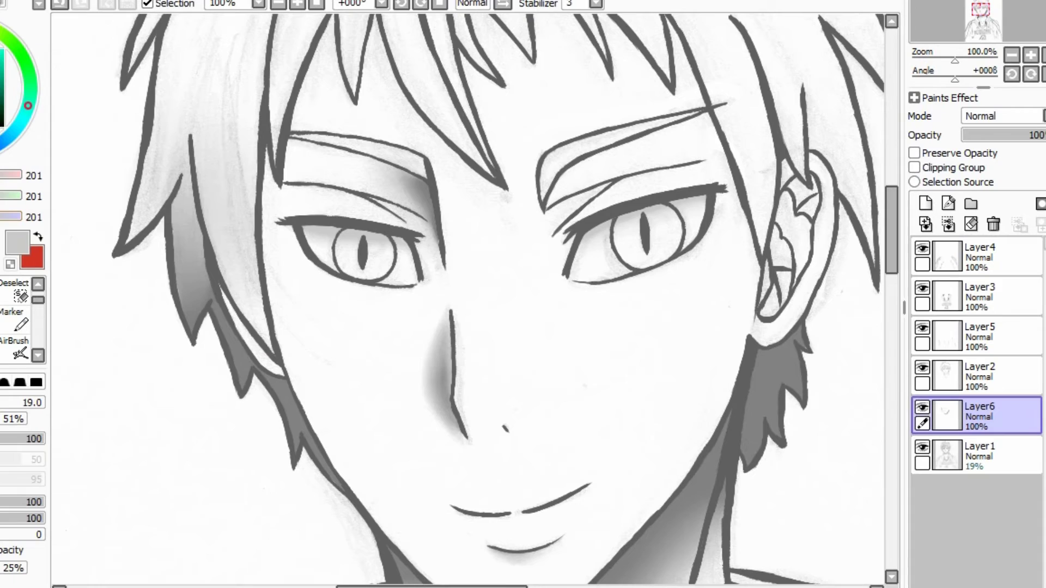
- Sample gray from the nose shading and paint the inner folds of the ear with dark gray tones
{"action": "key", "text": "n"}
{"action": "right_click", "coordinate": [442, 330]}
{"action": "right_click", "coordinate": [443, 371]}
{"action": "mouse_move", "coordinate": [789, 192]}
{"action": "left_mouse_down"}
{"action": "mouse_move", "coordinate": [778, 260]}
{"action": "mouse_move", "coordinate": [791, 226]}
{"action": "mouse_move", "coordinate": [768, 296]}
{"action": "left_mouse_up"}
{"action": "key", "text": "c"}
{"action": "left_click_drag", "start_coordinate": [779, 213], "coordinate": [763, 305]}
{"action": "left_click", "coordinate": [1, 96]}
{"action": "key", "text": "n"}
{"action": "left_click_drag", "start_coordinate": [773, 248], "coordinate": [763, 298]}
{"action": "key", "text": "c"}
- Fill the jersey's V-shaped neckline and the number below the RAKUZAN lettering with flat gray
{"action": "left_click_drag", "start_coordinate": [889, 239], "coordinate": [890, 367]}
{"action": "key", "text": "n"}
{"action": "mouse_move", "coordinate": [484, 297]}
{"action": "left_mouse_down"}
{"action": "mouse_move", "coordinate": [507, 325]}
{"action": "mouse_move", "coordinate": [578, 331]}
{"action": "mouse_move", "coordinate": [626, 361]}
{"action": "mouse_move", "coordinate": [474, 303]}
{"action": "mouse_move", "coordinate": [531, 376]}
{"action": "mouse_move", "coordinate": [570, 393]}
{"action": "left_mouse_up"}
{"action": "left_click_drag", "start_coordinate": [889, 363], "coordinate": [888, 391]}
{"action": "left_click", "coordinate": [275, 4]}
{"action": "mouse_move", "coordinate": [490, 444]}
{"action": "left_mouse_down"}
{"action": "mouse_move", "coordinate": [560, 525]}
{"action": "mouse_move", "coordinate": [456, 514]}
{"action": "mouse_move", "coordinate": [474, 531]}
{"action": "left_mouse_up"}
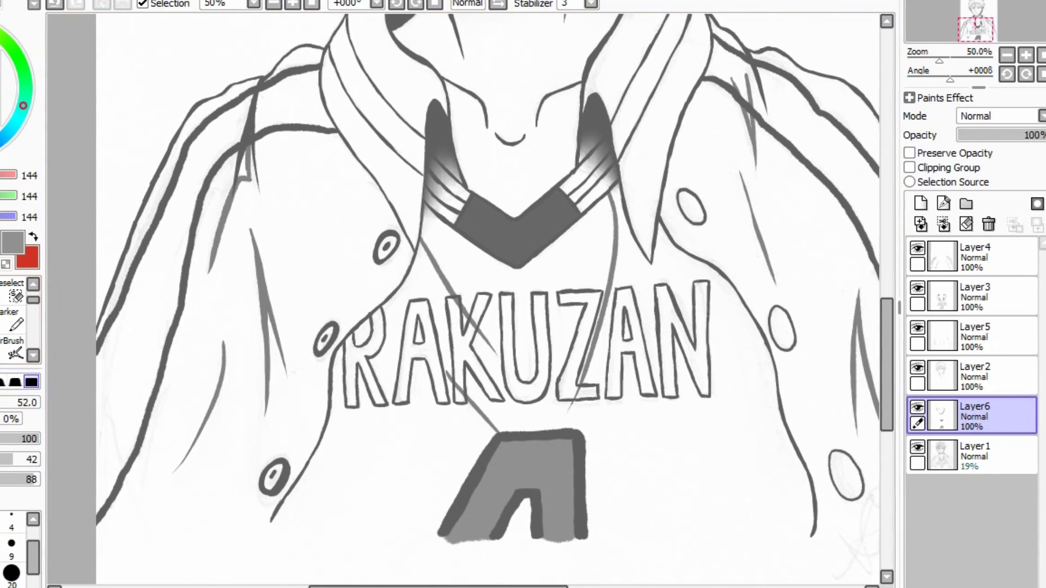
- Paint dark gray (RGB 111) shadow strips on the jersey along both edges of the open jacket
{"action": "right_click", "coordinate": [423, 214]}
{"action": "mouse_move", "coordinate": [425, 209]}
{"action": "left_mouse_down"}
{"action": "mouse_move", "coordinate": [336, 421]}
{"action": "mouse_move", "coordinate": [270, 520]}
{"action": "left_mouse_up"}
{"action": "left_click_drag", "start_coordinate": [657, 224], "coordinate": [736, 296]}
{"action": "left_click", "coordinate": [704, 331]}
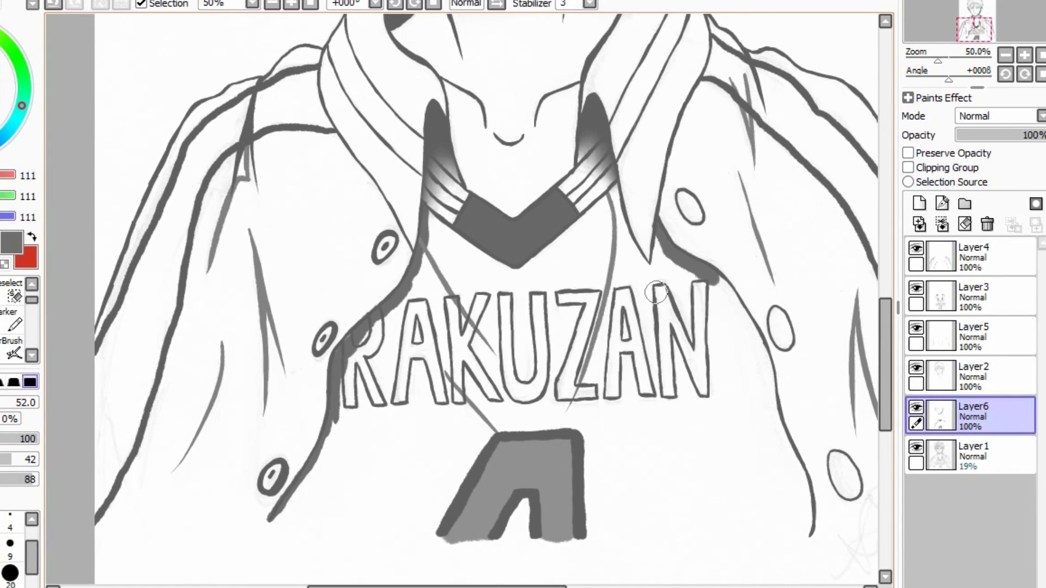
{"action": "left_click_drag", "start_coordinate": [729, 292], "coordinate": [800, 467]}
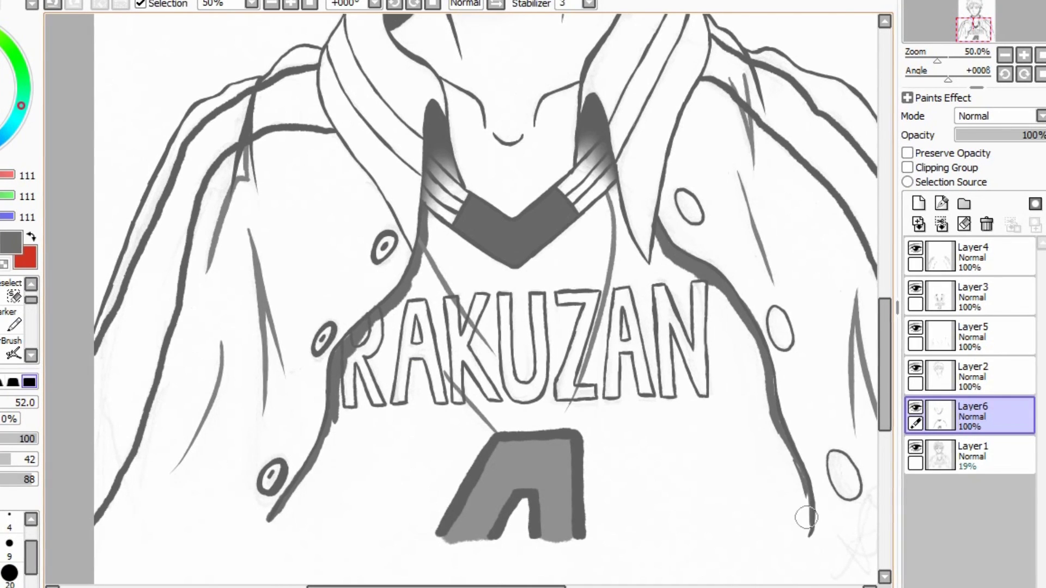
- Blend the shadow strips along both jacket edges into soft gradients fading inward across the jersey
{"action": "left_click", "coordinate": [0, 323]}
{"action": "left_click_drag", "start_coordinate": [377, 331], "coordinate": [348, 364]}
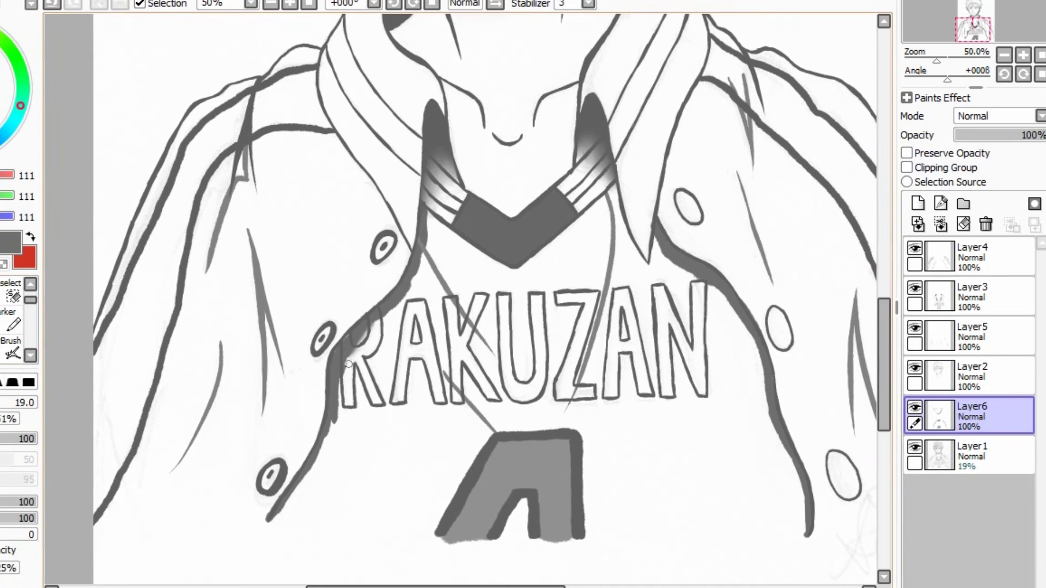
{"action": "mouse_move", "coordinate": [427, 230]}
{"action": "left_mouse_down"}
{"action": "mouse_move", "coordinate": [315, 468]}
{"action": "mouse_move", "coordinate": [269, 520]}
{"action": "left_mouse_up"}
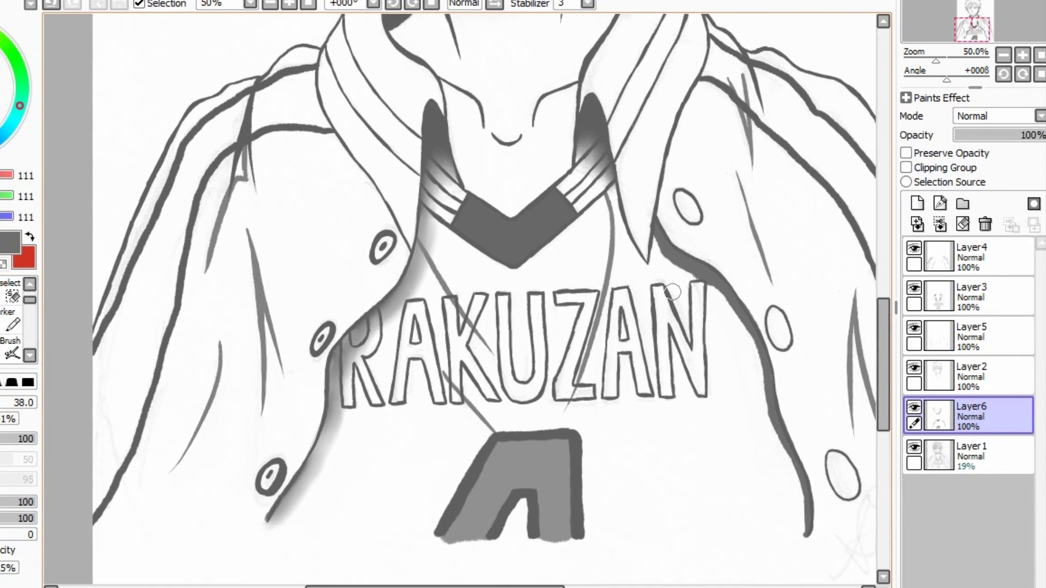
{"action": "left_click_drag", "start_coordinate": [723, 294], "coordinate": [807, 534]}
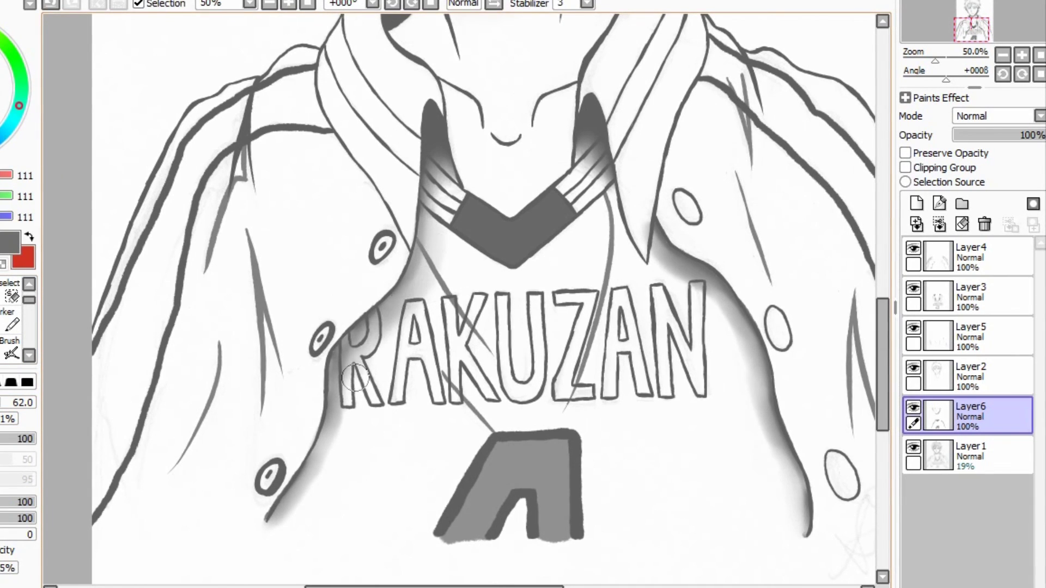
{"action": "left_click_drag", "start_coordinate": [355, 377], "coordinate": [301, 509]}
{"action": "left_click_drag", "start_coordinate": [670, 256], "coordinate": [774, 469]}
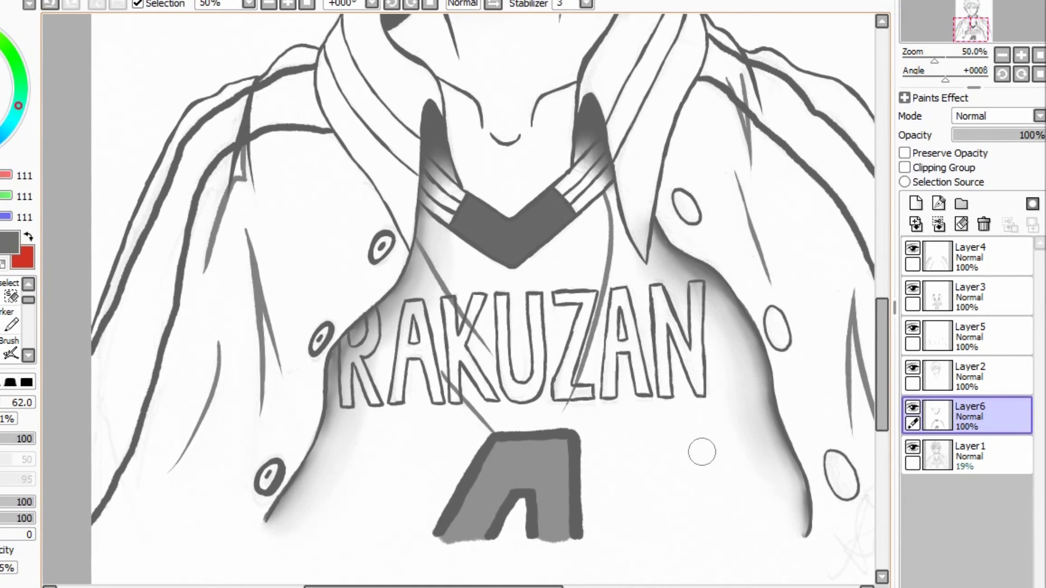
{"action": "key", "text": "e"}
{"action": "key", "text": "b"}
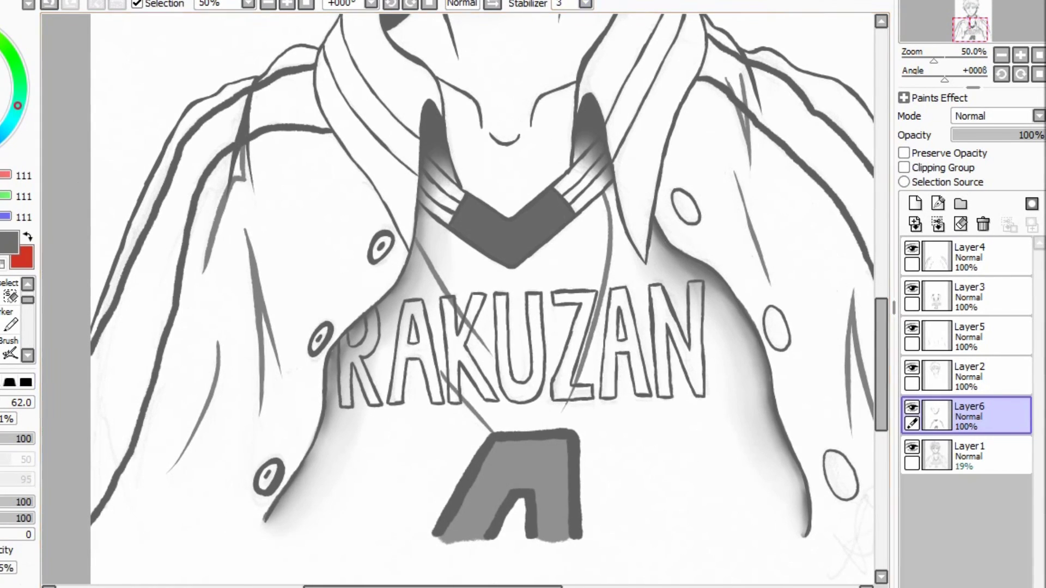
- Show the whole drawing at 25% zoom and hide the sketch layer, Layer1
{"action": "left_click", "coordinate": [267, 5]}
{"action": "left_click", "coordinate": [267, 4]}
{"action": "left_click_drag", "start_coordinate": [881, 304], "coordinate": [869, 261]}
{"action": "left_click", "coordinate": [912, 447]}
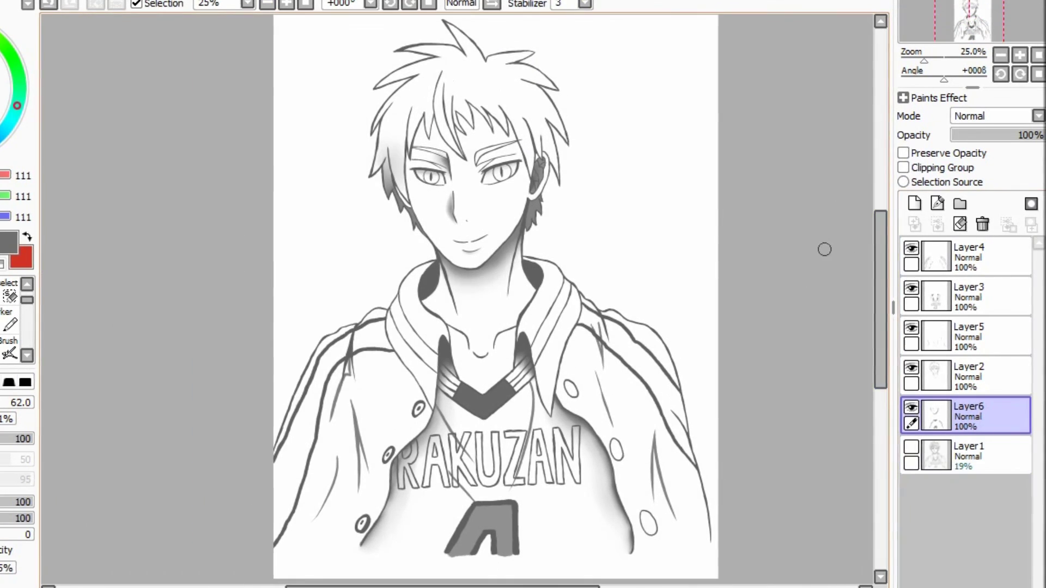
{"action": "scroll", "coordinate": [824, 249], "scroll_direction": "up", "scroll_amount": 1}
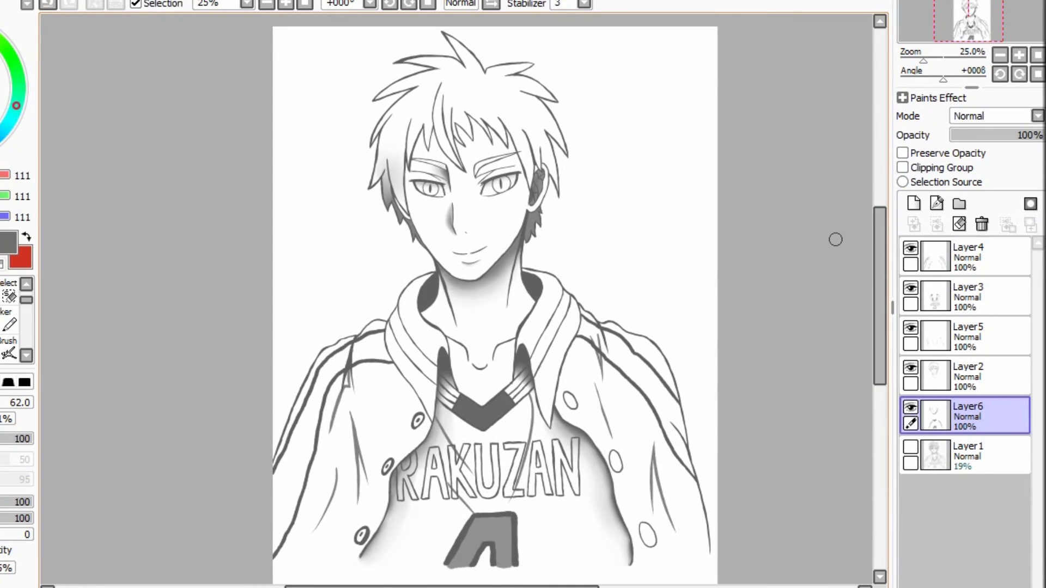